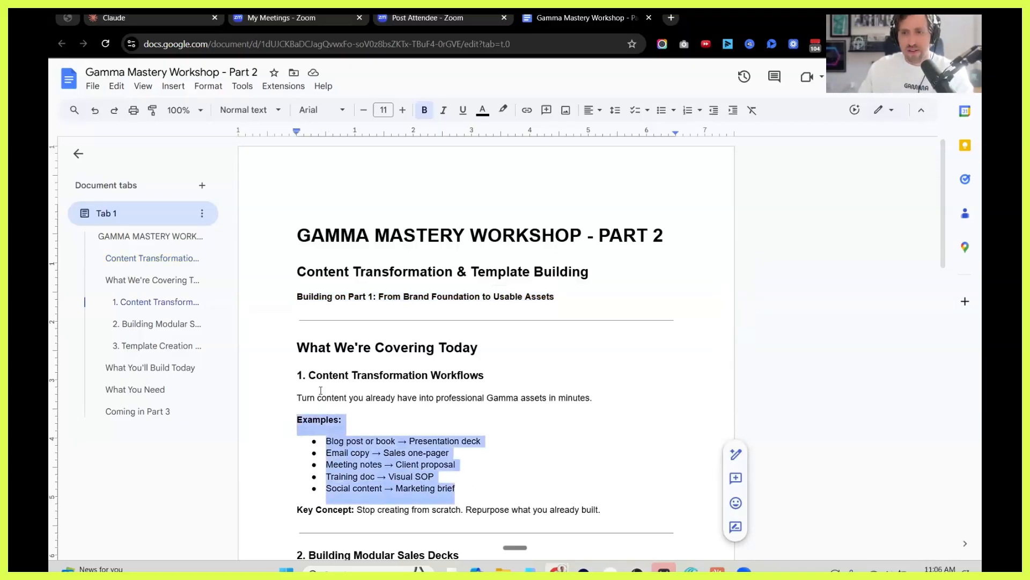
# Read the Content Transformation Workflows section of the workshop outline, highlighting the training doc example and the key concept.
pyautogui.scroll(-1, 315, 387)
pyautogui.click(574, 428)
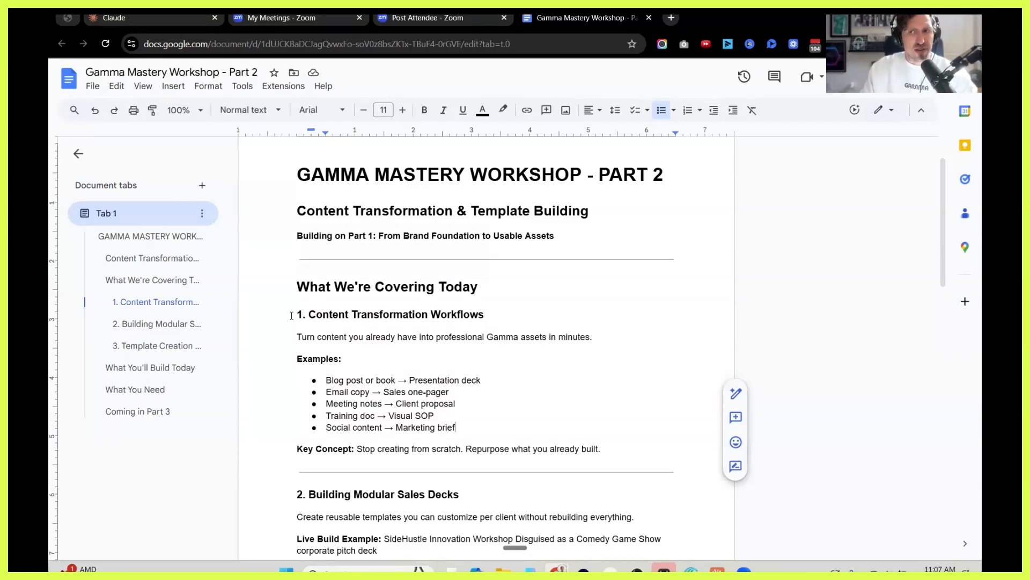
pyautogui.moveTo(325, 416); pyautogui.dragTo(449, 416)
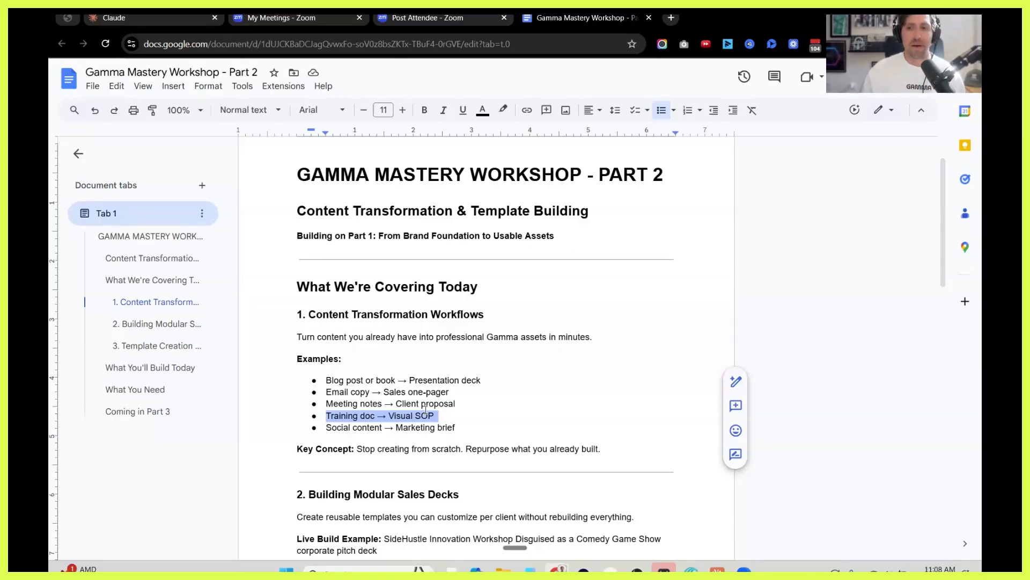
pyautogui.tripleClick(332, 429)
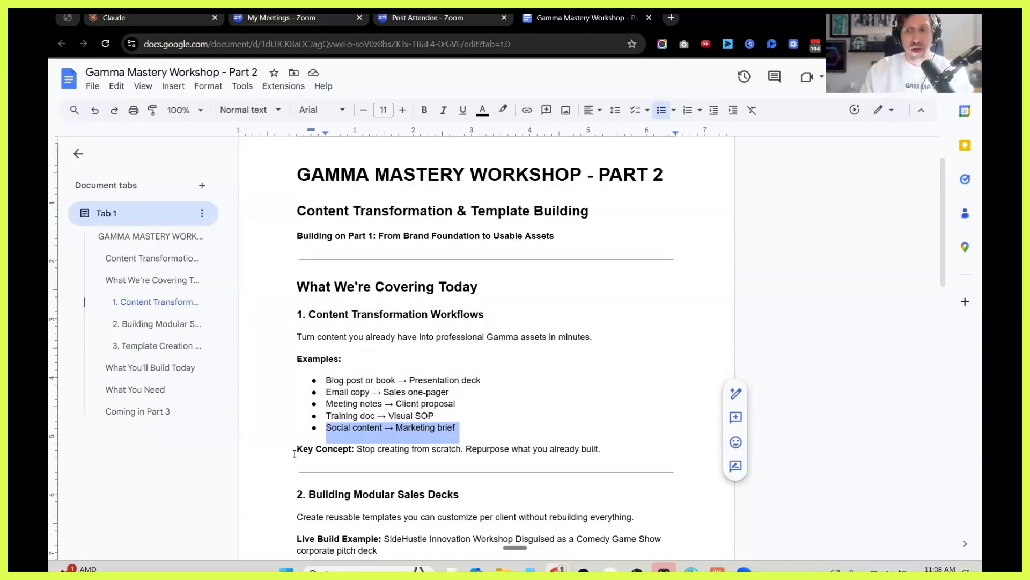
pyautogui.tripleClick(475, 449)
pyautogui.scroll(-1, 475, 449)
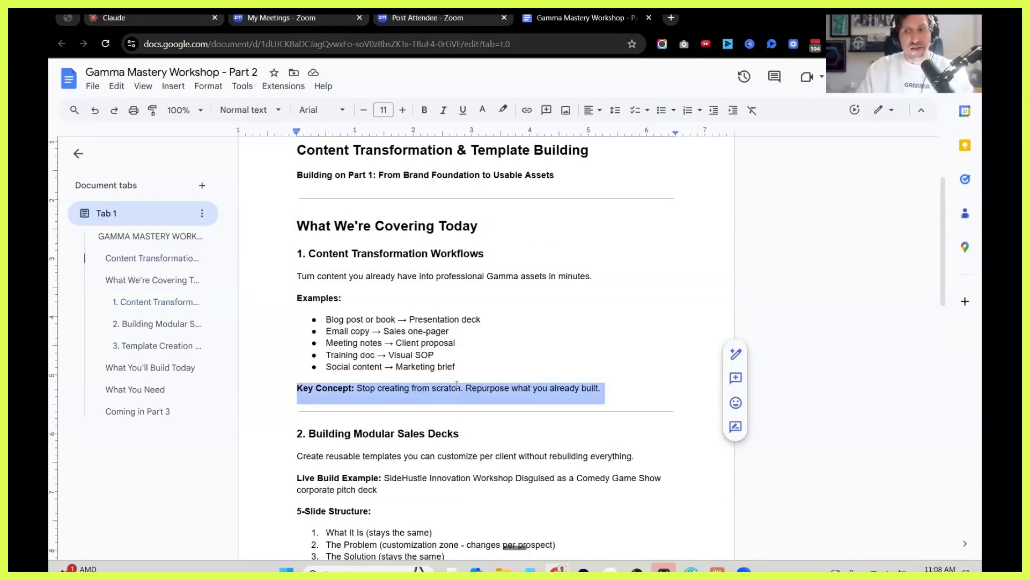
pyautogui.click(457, 388)
pyautogui.scroll(-2, 328, 326)
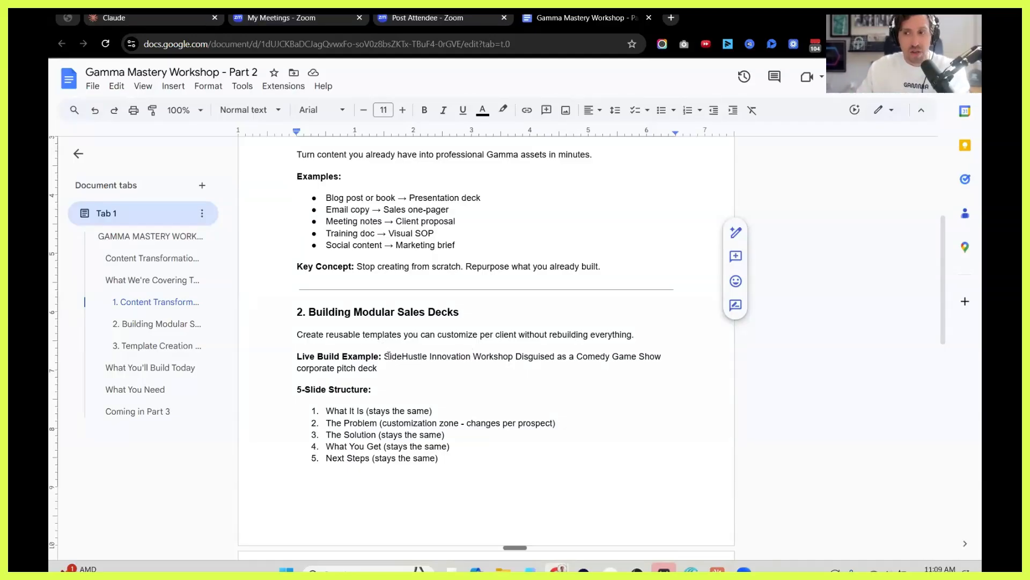
# Read the rest of the outline from Building Modular Sales Decks through What You Need, highlighting the required items.
pyautogui.scroll(-3, 388, 356)
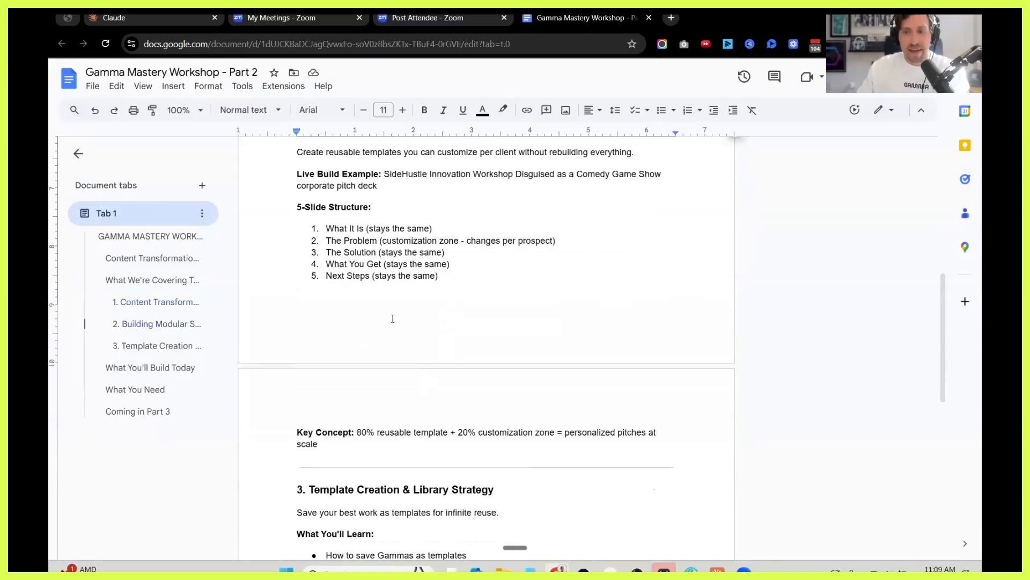
pyautogui.scroll(-3, 517, 395)
pyautogui.scroll(-2, 555, 401)
pyautogui.moveTo(555, 401); pyautogui.dragTo(595, 424)
pyautogui.click(691, 399)
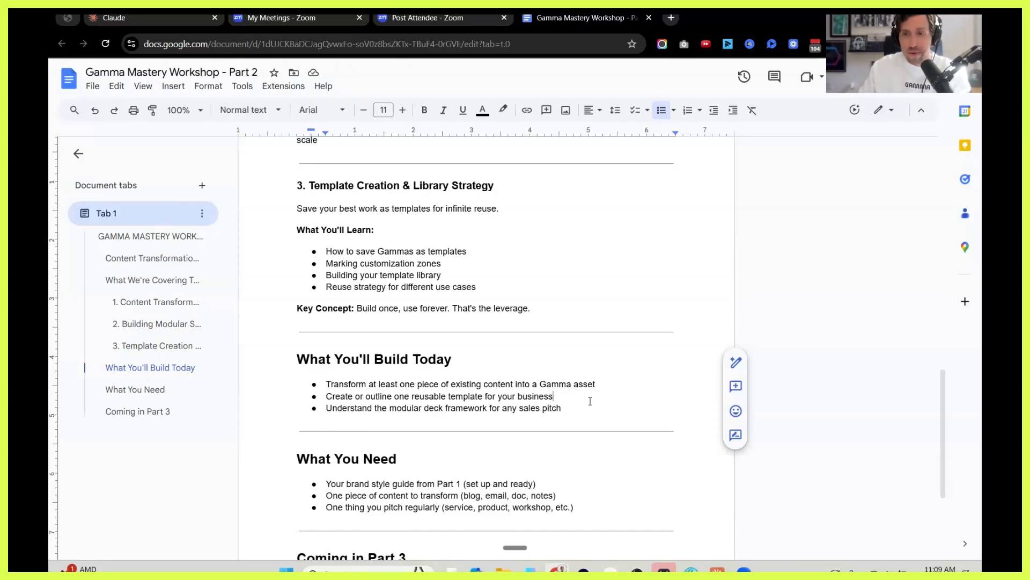
pyautogui.click(273, 485)
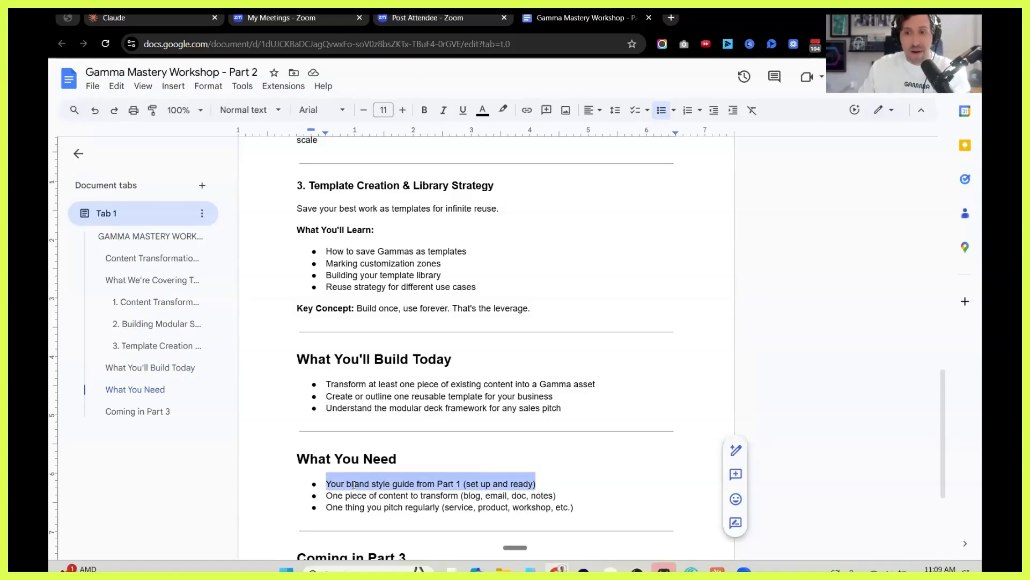
pyautogui.moveTo(562, 496); pyautogui.dragTo(298, 497)
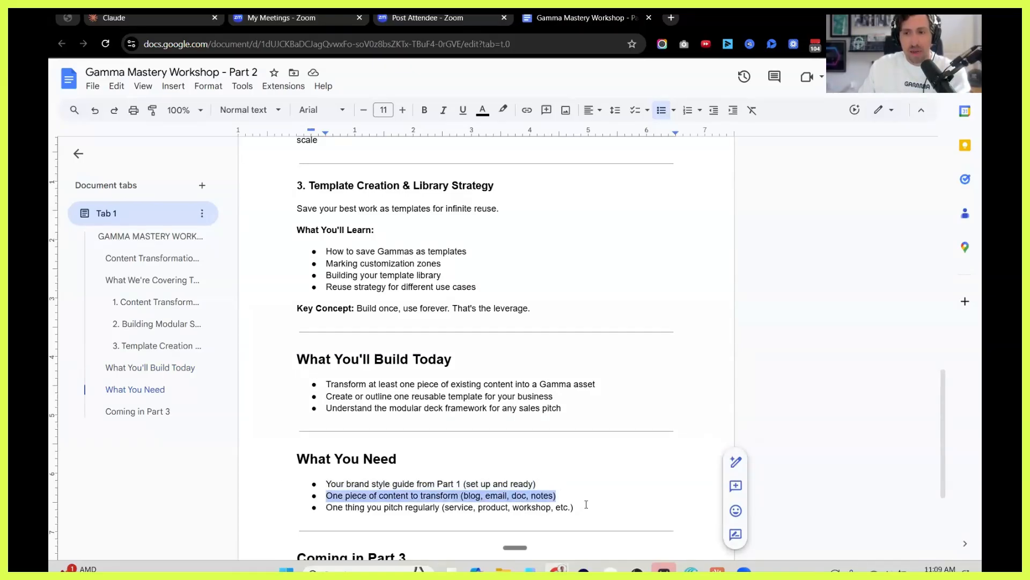
pyautogui.moveTo(585, 507); pyautogui.dragTo(296, 502)
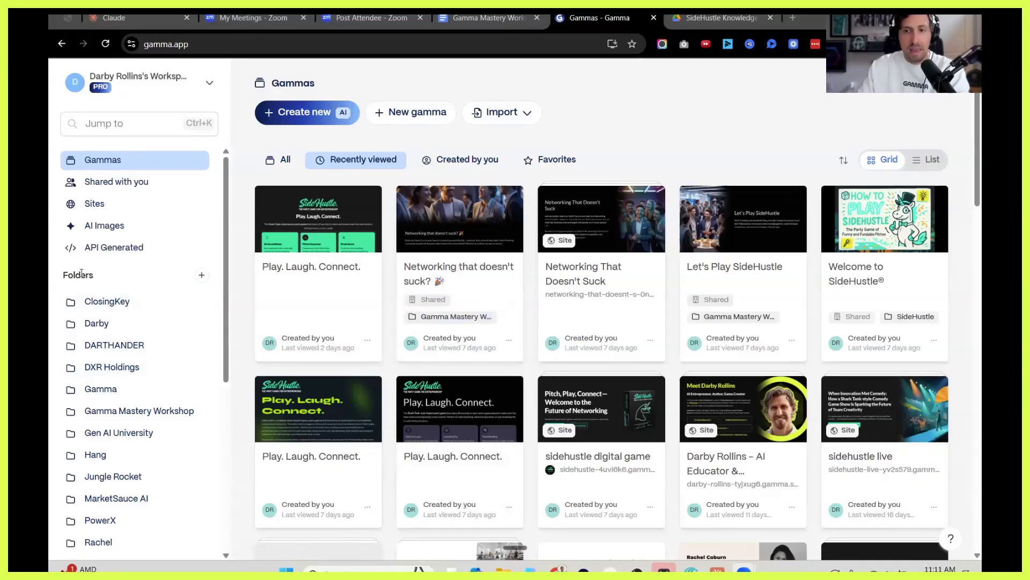
# Open the SideHustle folder in the Gamma workspace and look through its gammas.
pyautogui.doubleClick(104, 274)
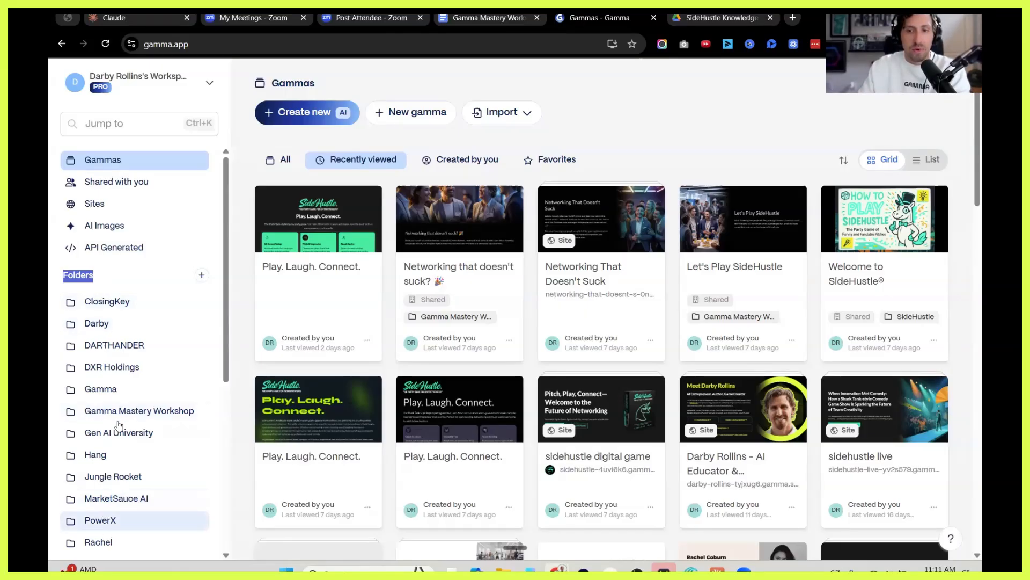
pyautogui.scroll(-5, 115, 443)
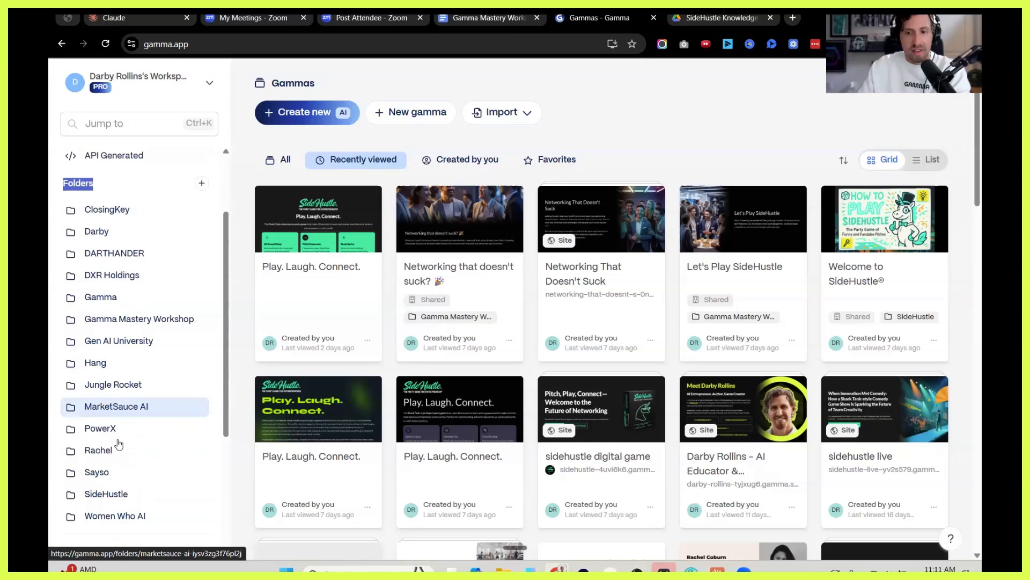
pyautogui.click(112, 465)
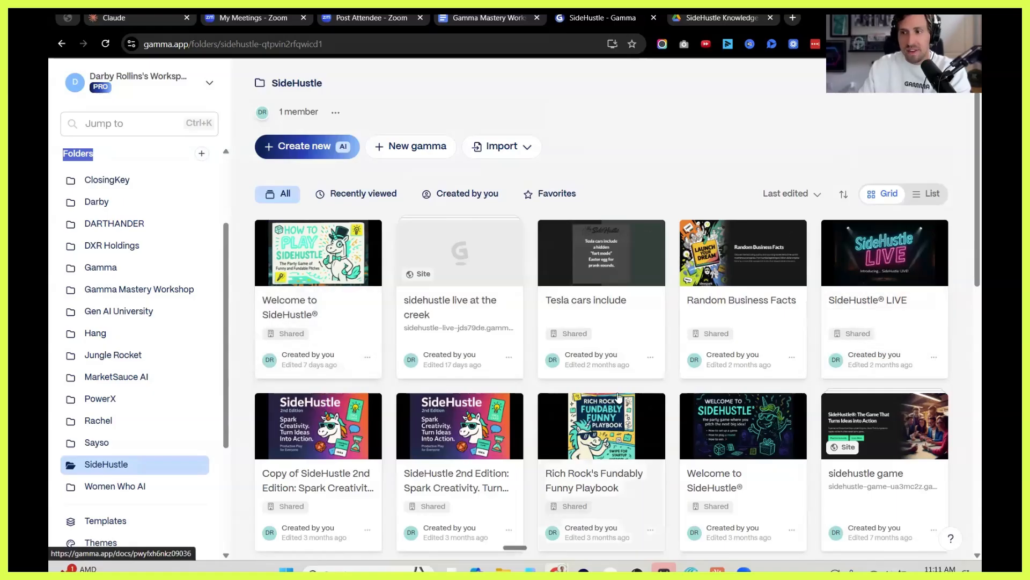
pyautogui.scroll(-2, 609, 387)
pyautogui.scroll(2, 610, 386)
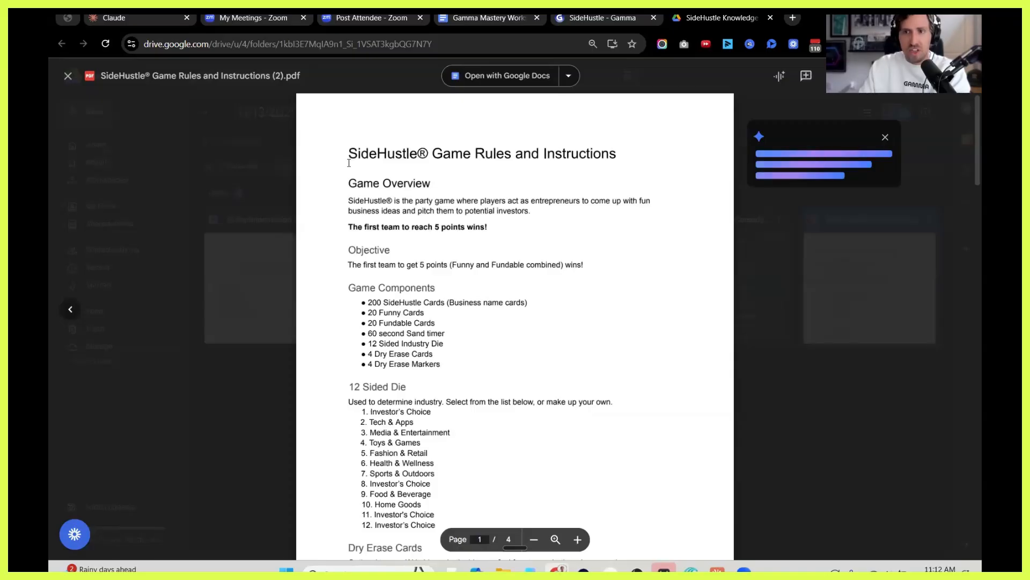
# Read through the SideHustle Game Rules and Instructions PDF in Google Drive from its title to the last page.
pyautogui.moveTo(466, 154); pyautogui.dragTo(621, 160)
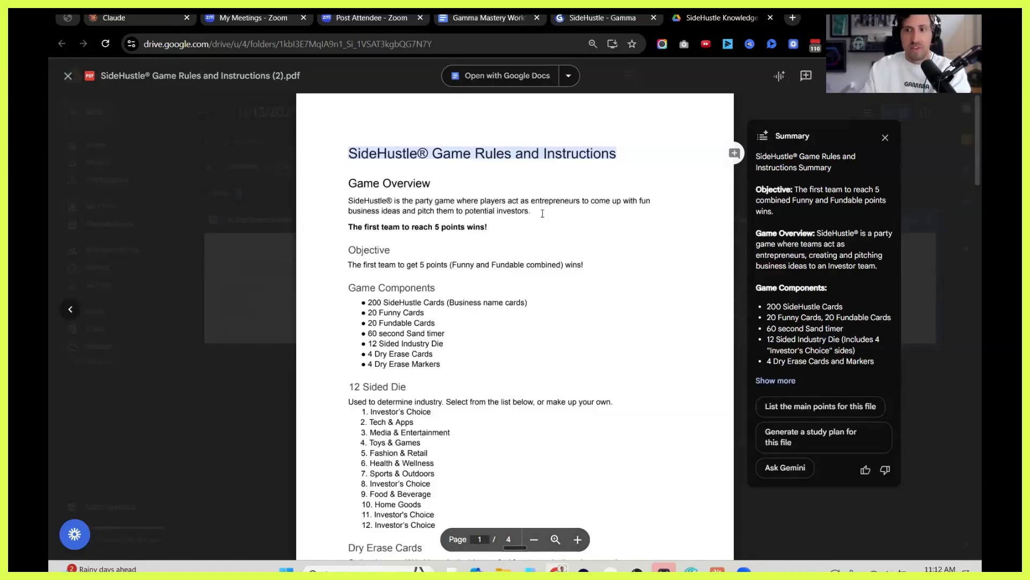
pyautogui.scroll(-14, 529, 231)
pyautogui.scroll(-3, 533, 256)
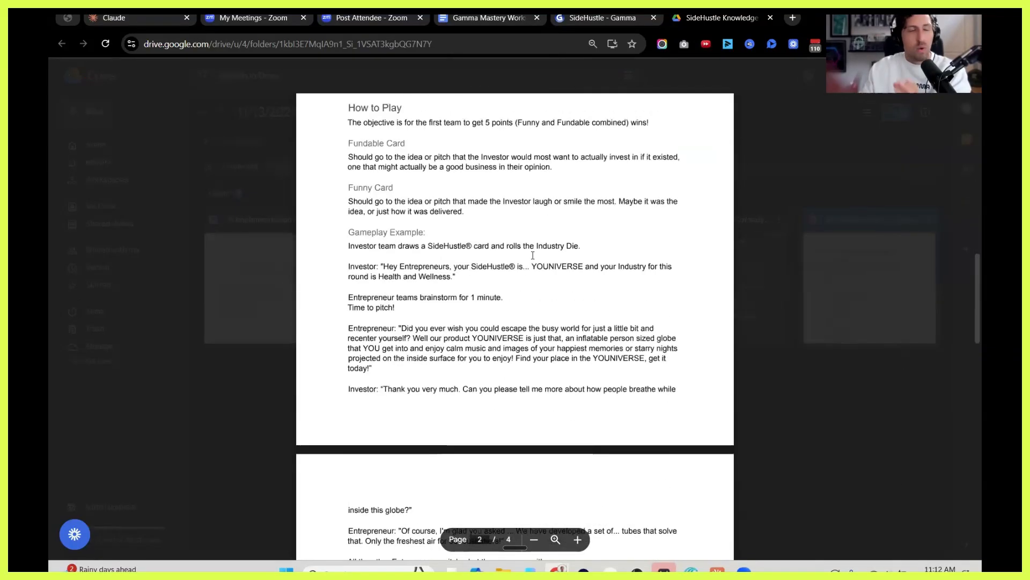
pyautogui.scroll(-6, 542, 255)
pyautogui.scroll(-15, 542, 254)
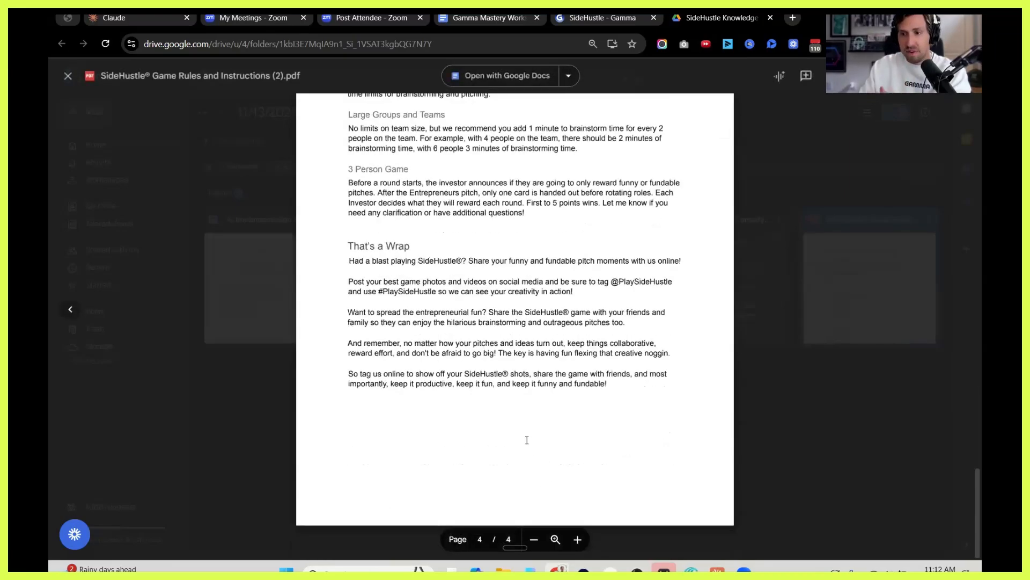
pyautogui.scroll(20, 527, 437)
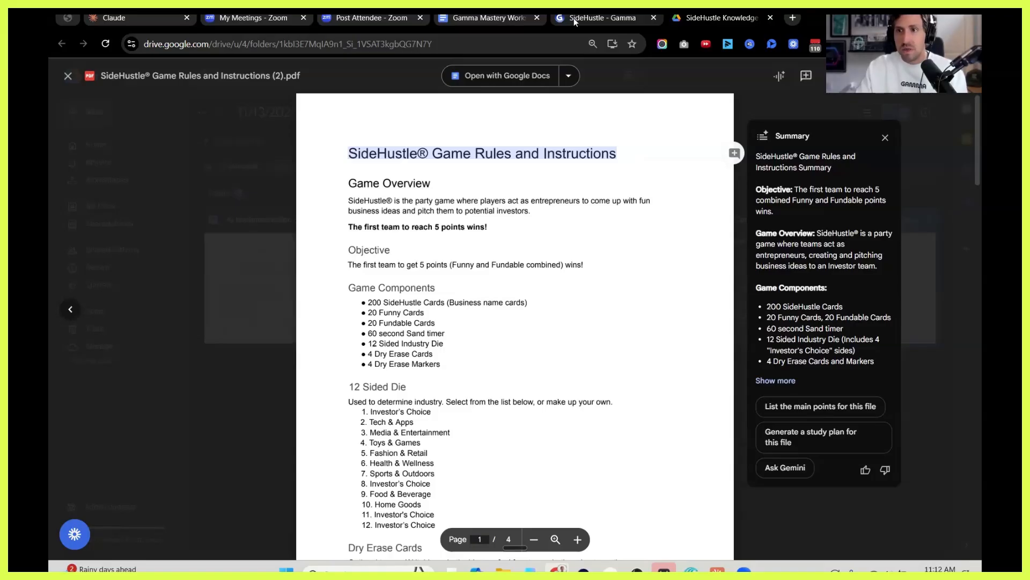
# Switch to Gamma and start a new AI creation by importing a file or URL.
pyautogui.click(574, 18)
pyautogui.hotkey('ctrl', 'Tab')
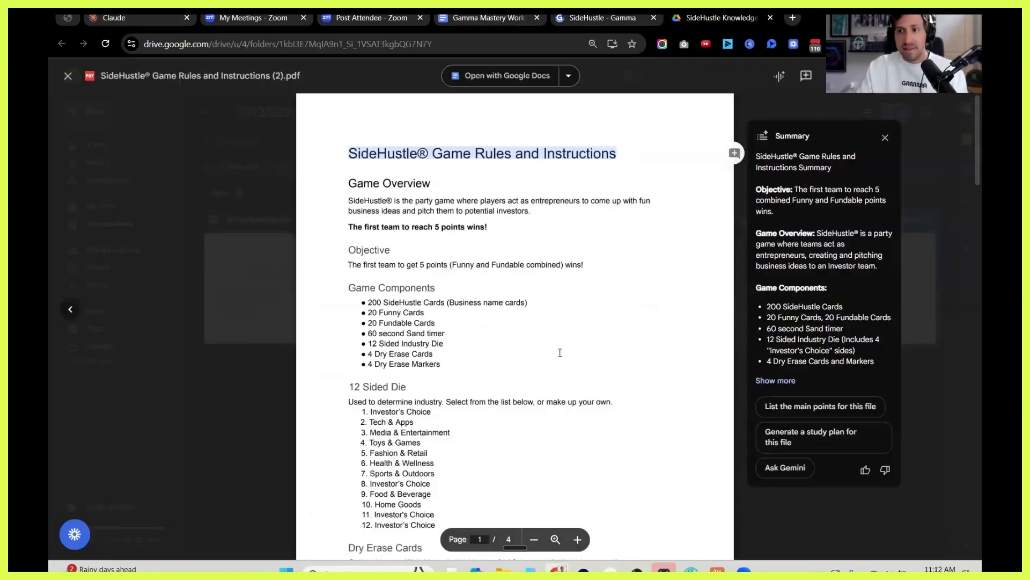
pyautogui.moveTo(475, 19)
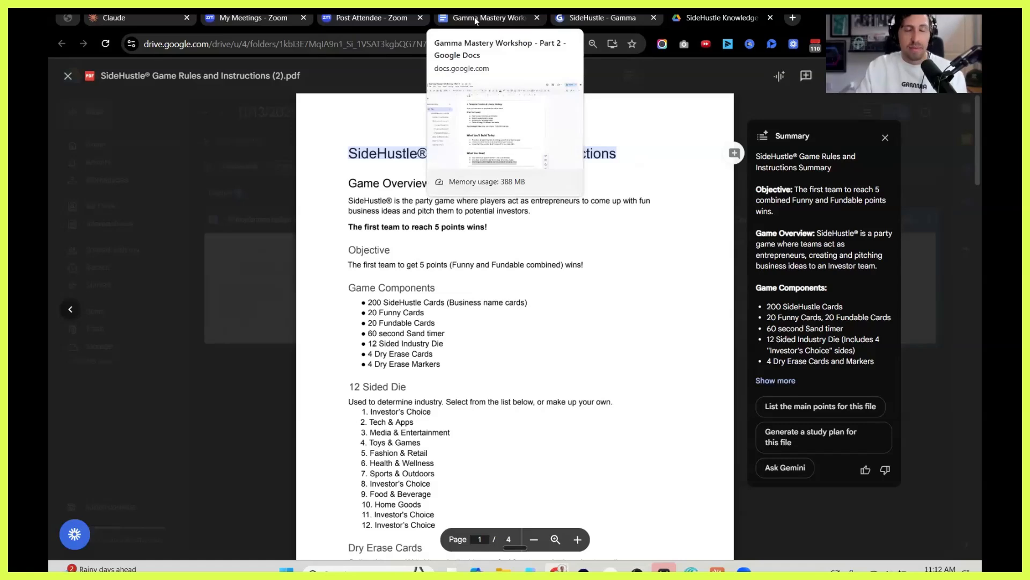
pyautogui.click(610, 20)
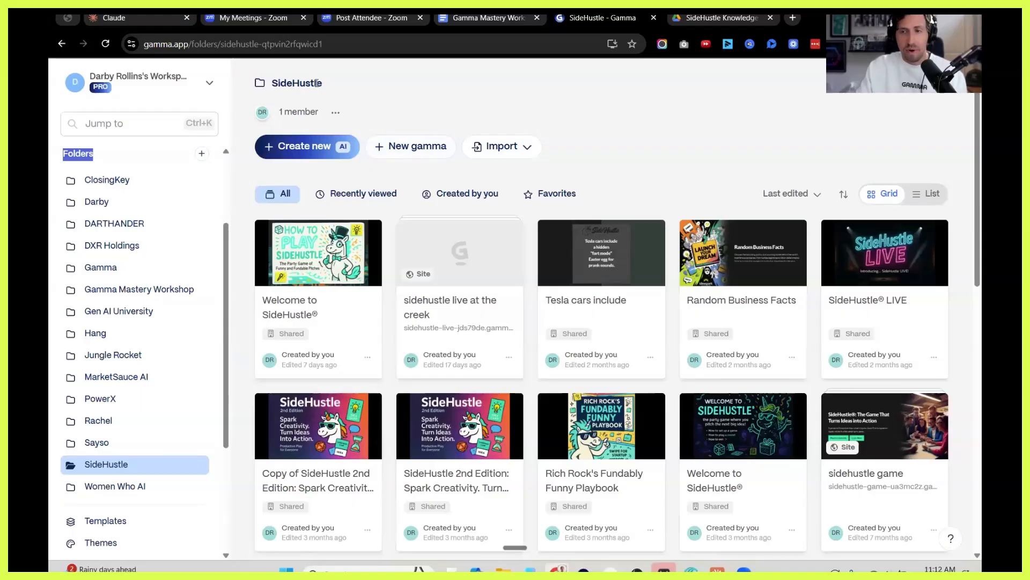
pyautogui.click(307, 150)
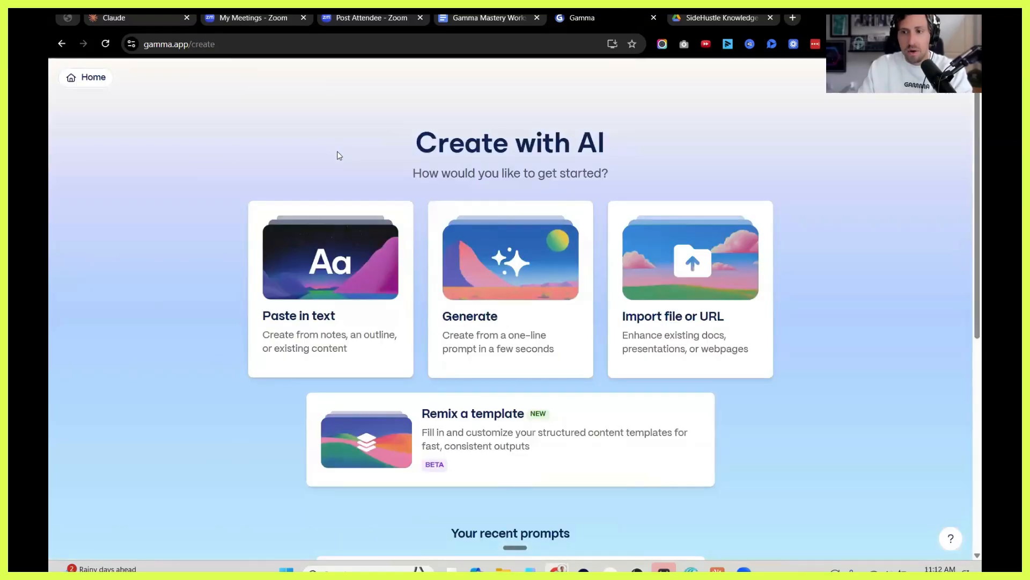
pyautogui.click(736, 21)
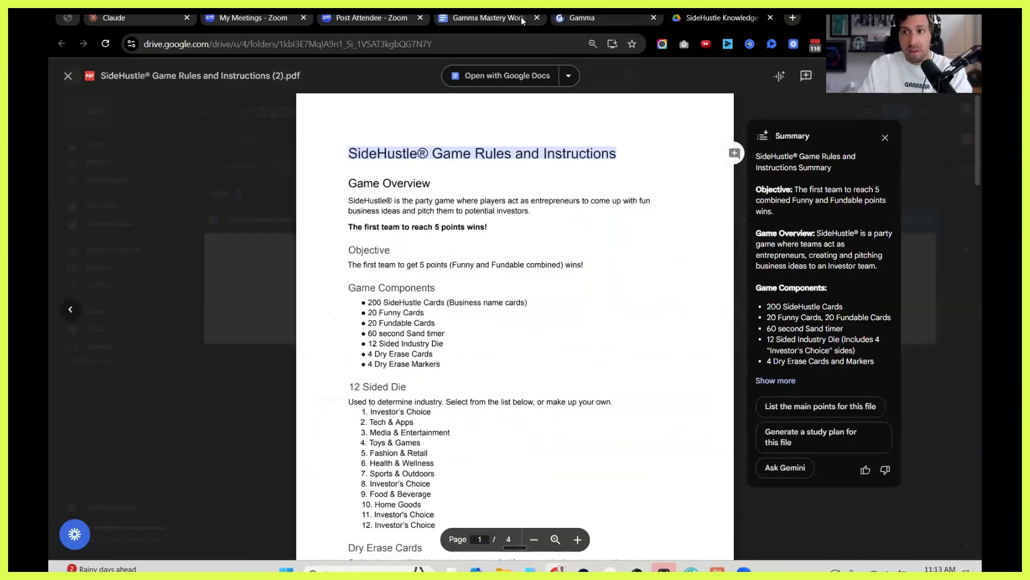
pyautogui.click(582, 18)
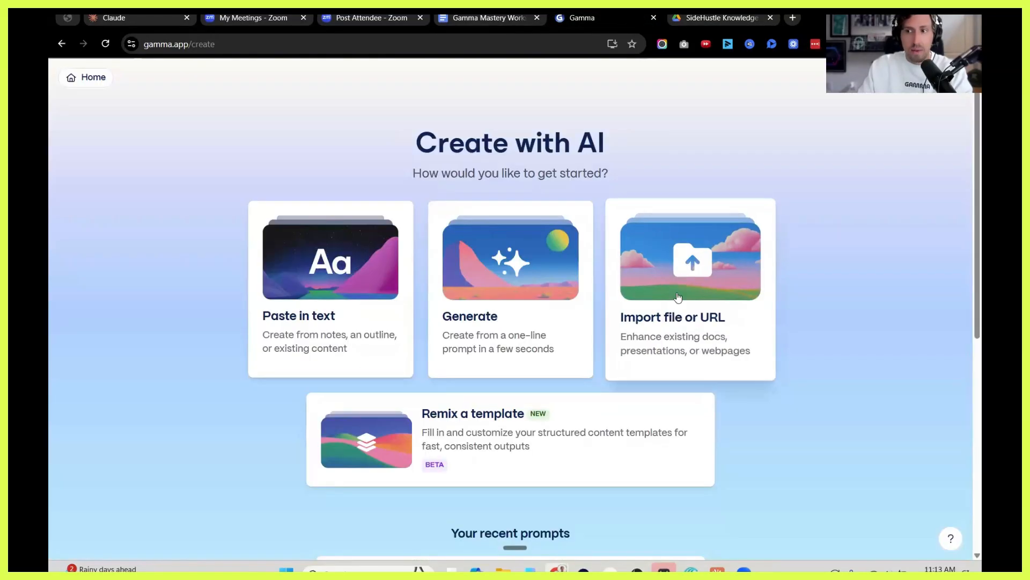
pyautogui.click(678, 297)
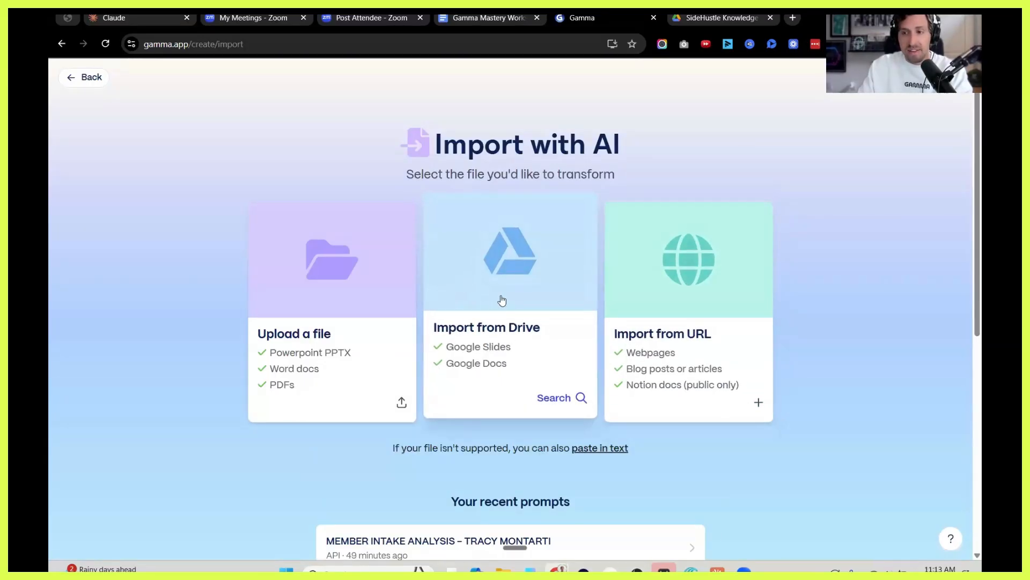
# Switch to Google Drive and download the SideHustle Game Rules and Instructions PDF.
pyautogui.click(721, 18)
pyautogui.click(859, 76)
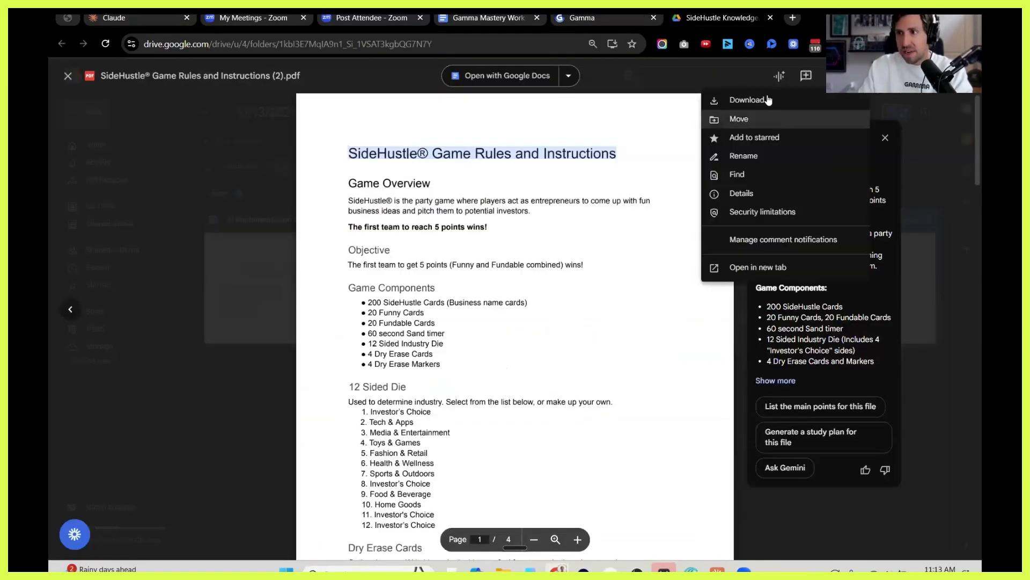
pyautogui.click(769, 100)
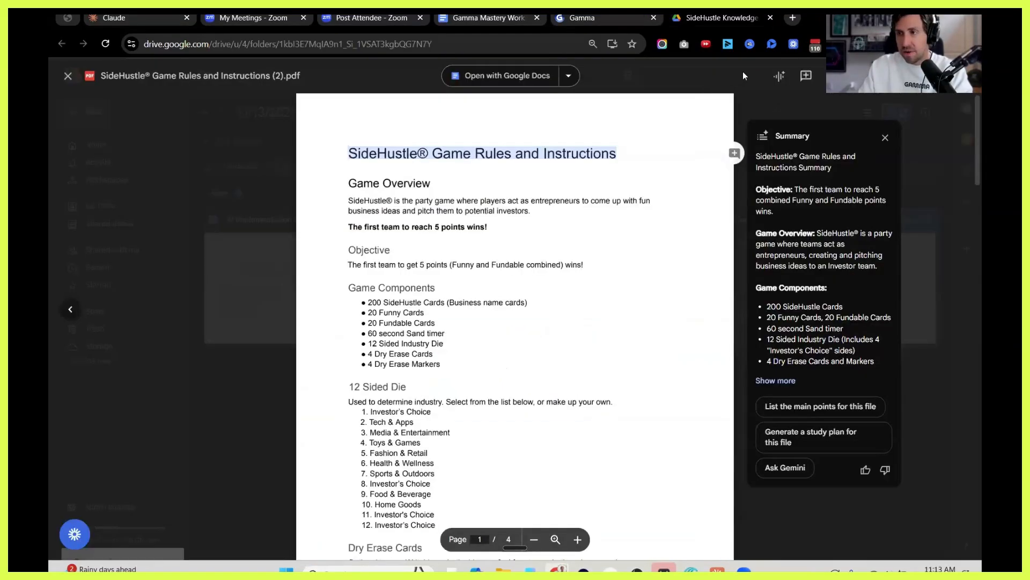
# Upload the downloaded SideHustle Game Rules and Instructions PDF to Gamma and continue with Document as the content type.
pyautogui.click(600, 15)
pyautogui.click(333, 299)
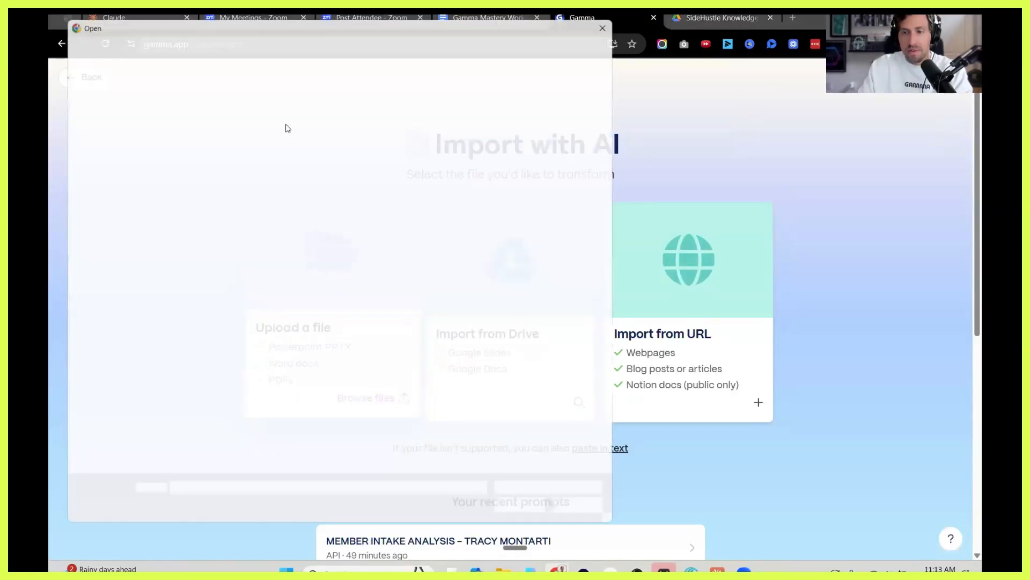
pyautogui.doubleClick(341, 126)
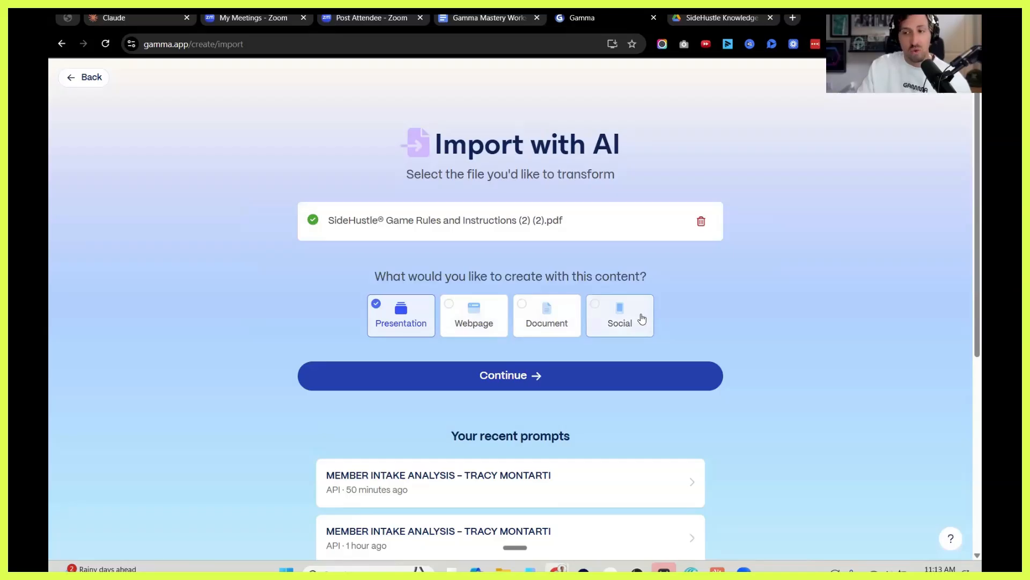
pyautogui.click(525, 309)
pyautogui.click(510, 378)
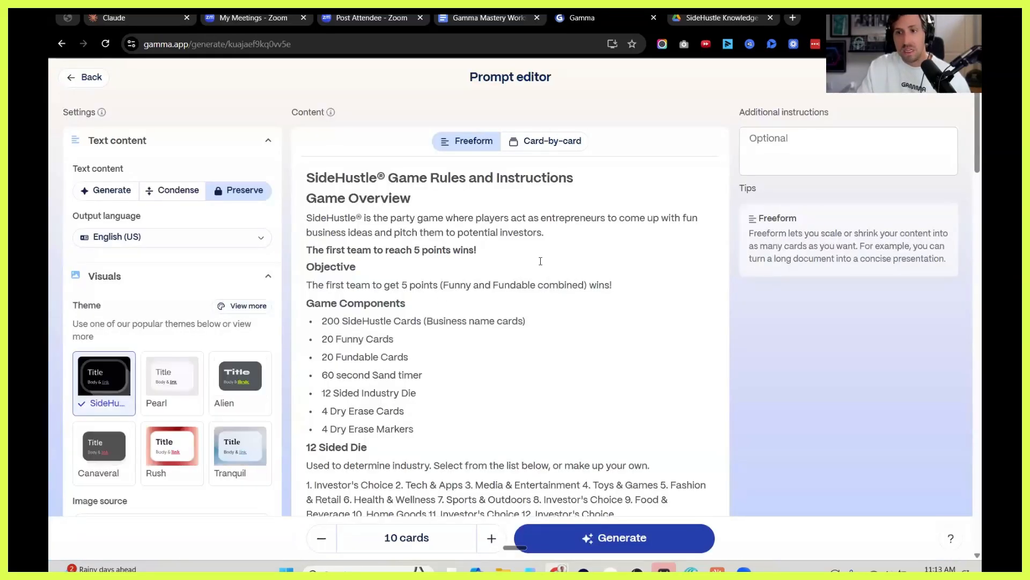
# Review the imported game rules text in the prompt editor.
pyautogui.moveTo(315, 179)
pyautogui.mouseDown()
pyautogui.moveTo(356, 268)
pyautogui.moveTo(437, 316)
pyautogui.moveTo(445, 278)
pyautogui.mouseUp()
pyautogui.scroll(-10, 437, 317)
pyautogui.scroll(-20, 442, 275)
pyautogui.scroll(15, 443, 280)
pyautogui.scroll(15, 444, 280)
pyautogui.click(382, 274)
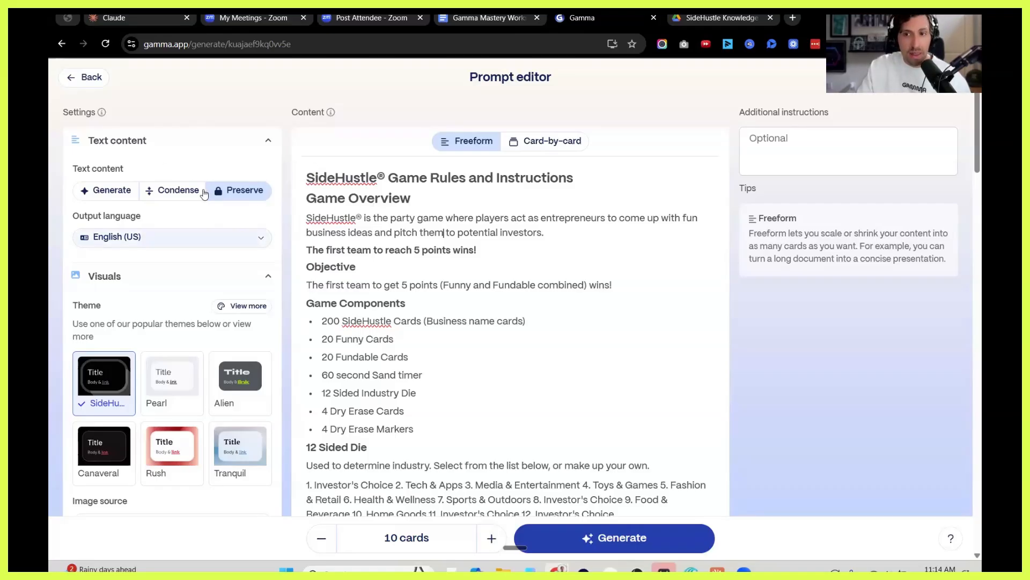
# Try the Generate text option, return to Preserve, and split the content card-by-card.
pyautogui.click(111, 196)
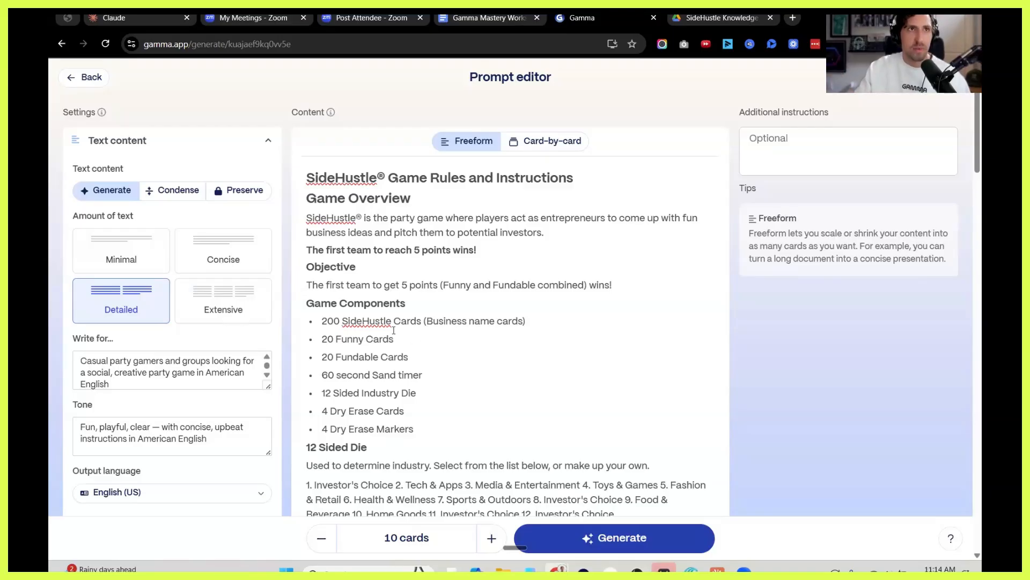
pyautogui.click(241, 190)
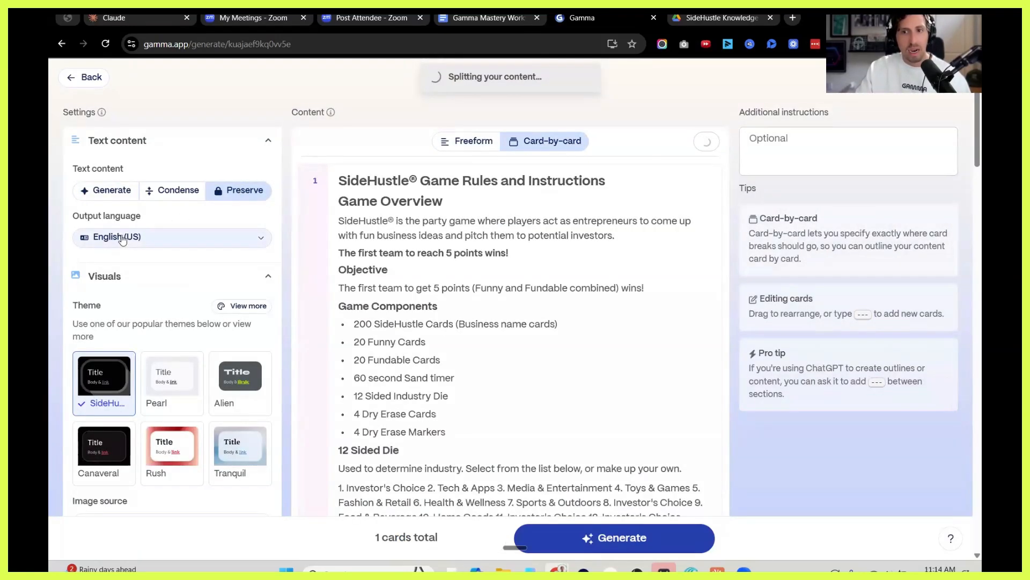
# Apply the custom SideHustle 4.0 theme to the document from the full theme collection.
pyautogui.scroll(-2, 152, 306)
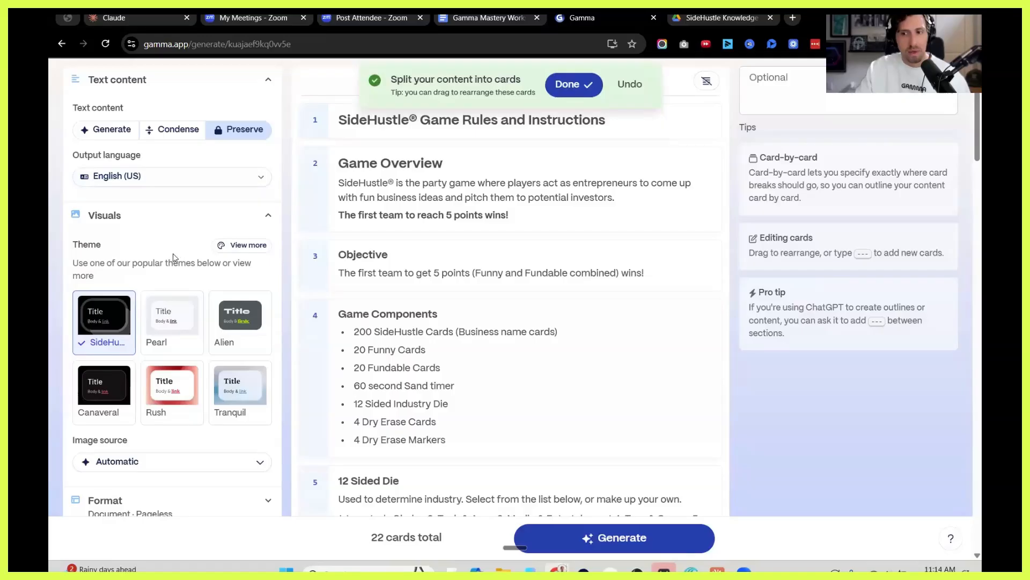
pyautogui.click(231, 246)
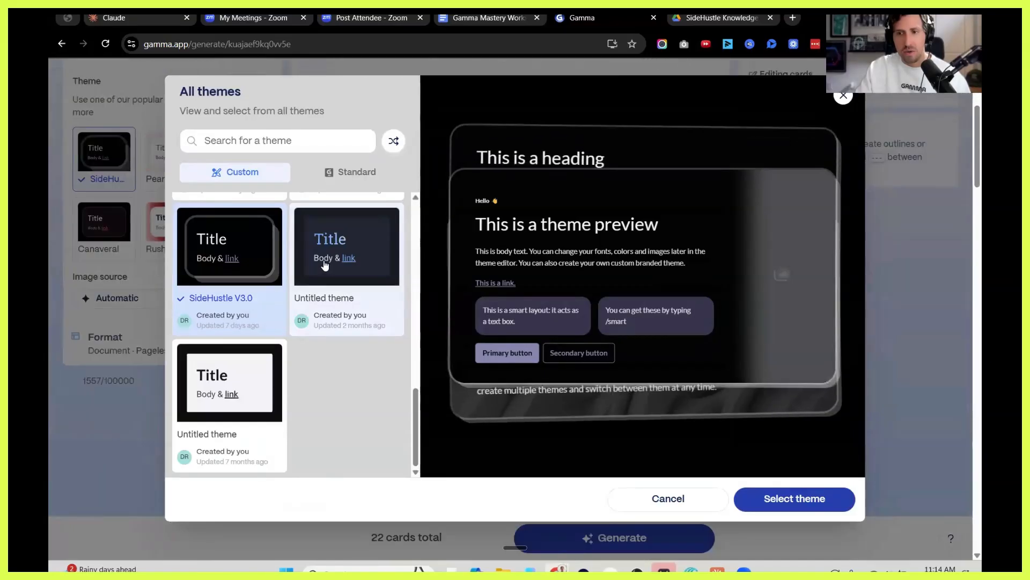
pyautogui.scroll(5, 325, 265)
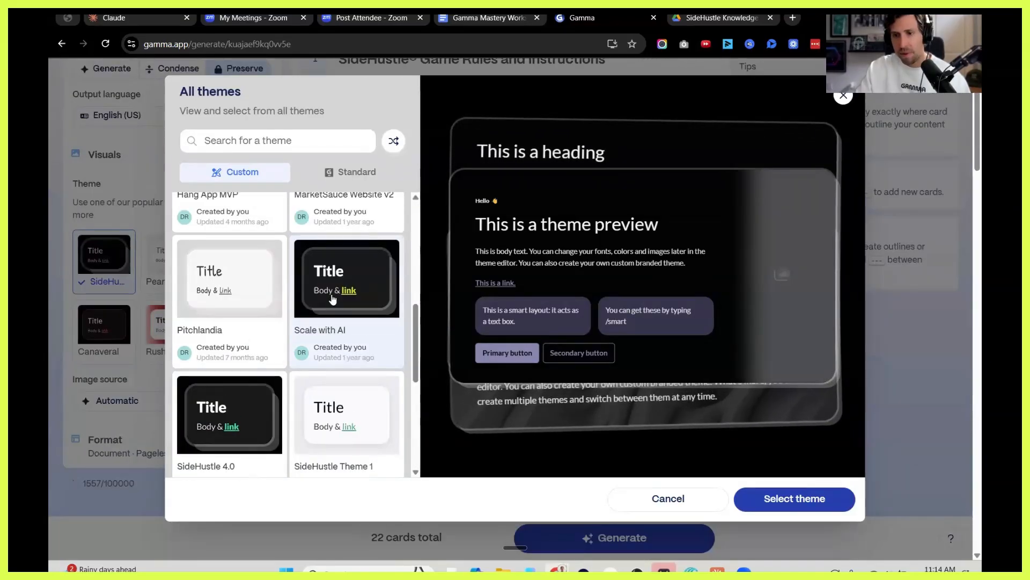
pyautogui.scroll(-2, 242, 304)
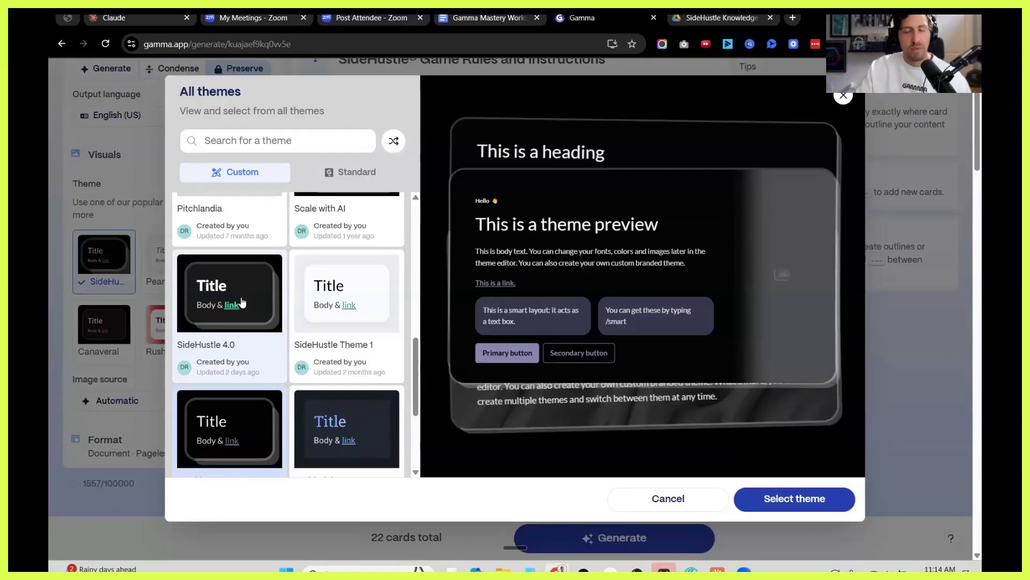
pyautogui.click(242, 297)
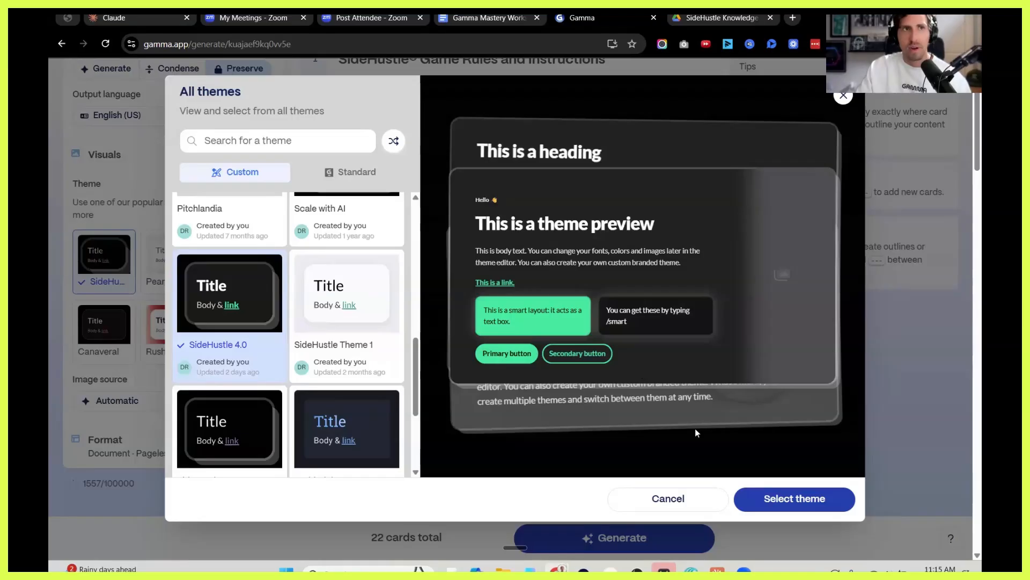
pyautogui.click(807, 505)
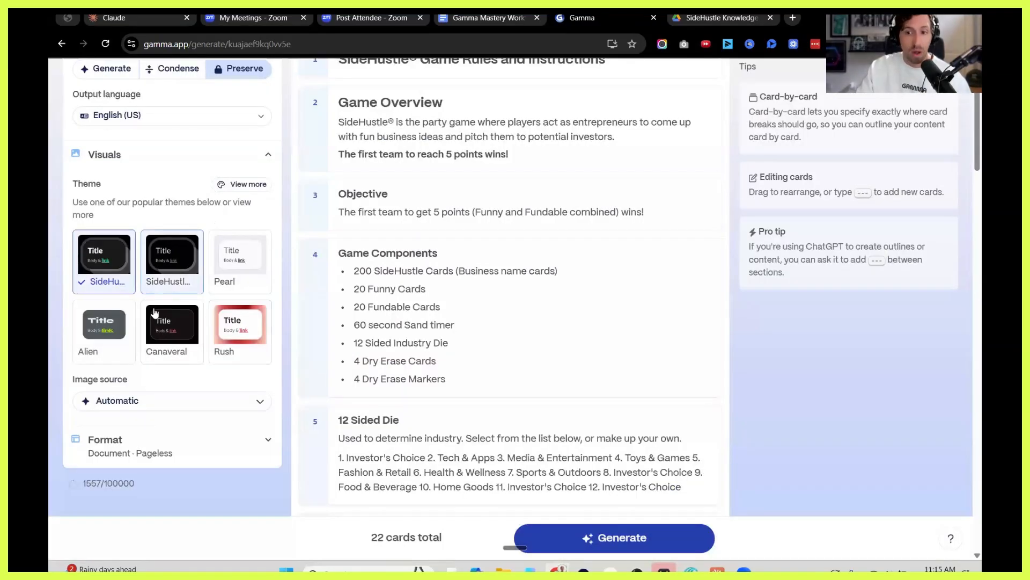
# Set the image source to Don't add images.
pyautogui.click(173, 402)
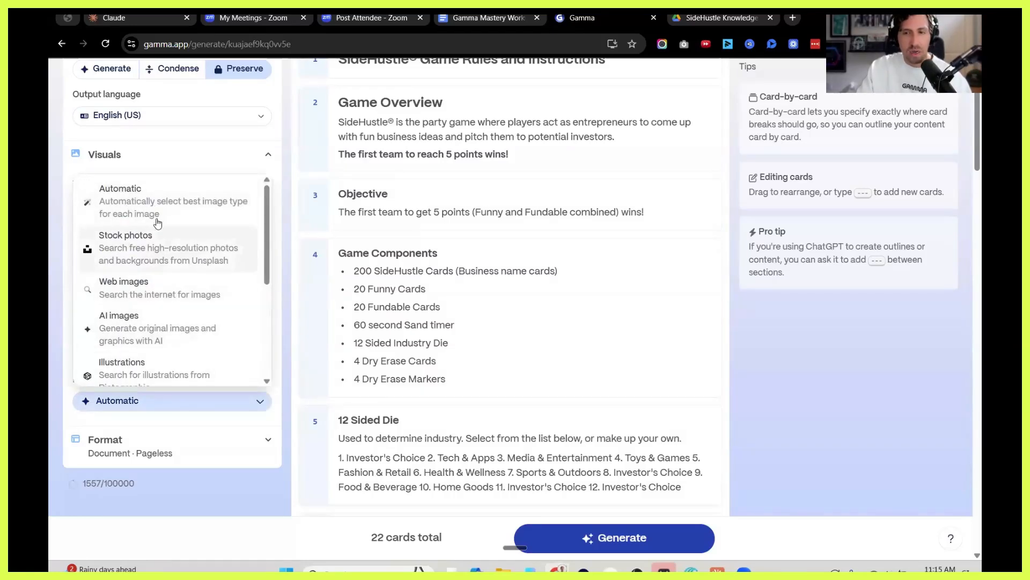
pyautogui.scroll(-4, 157, 223)
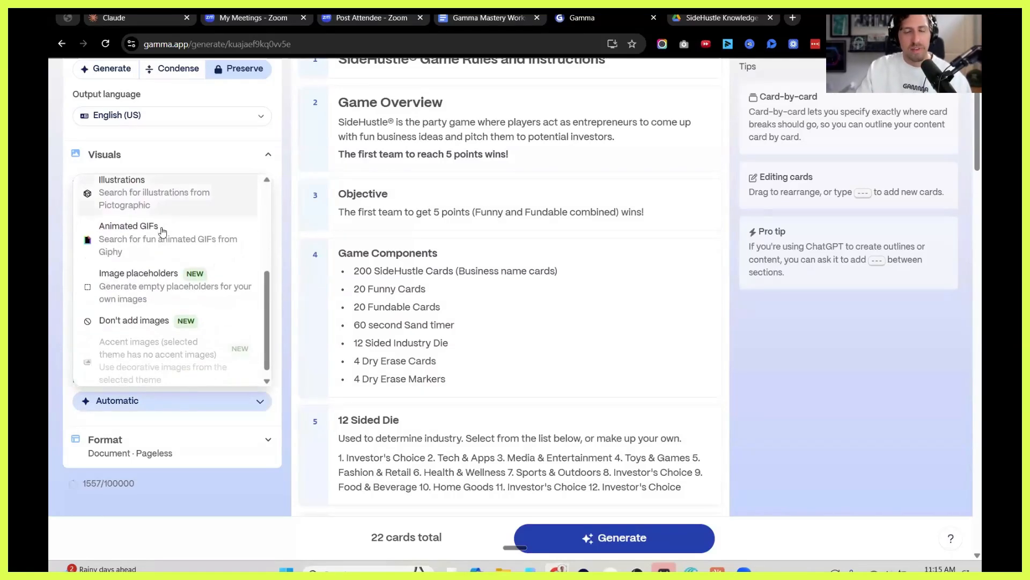
pyautogui.click(149, 322)
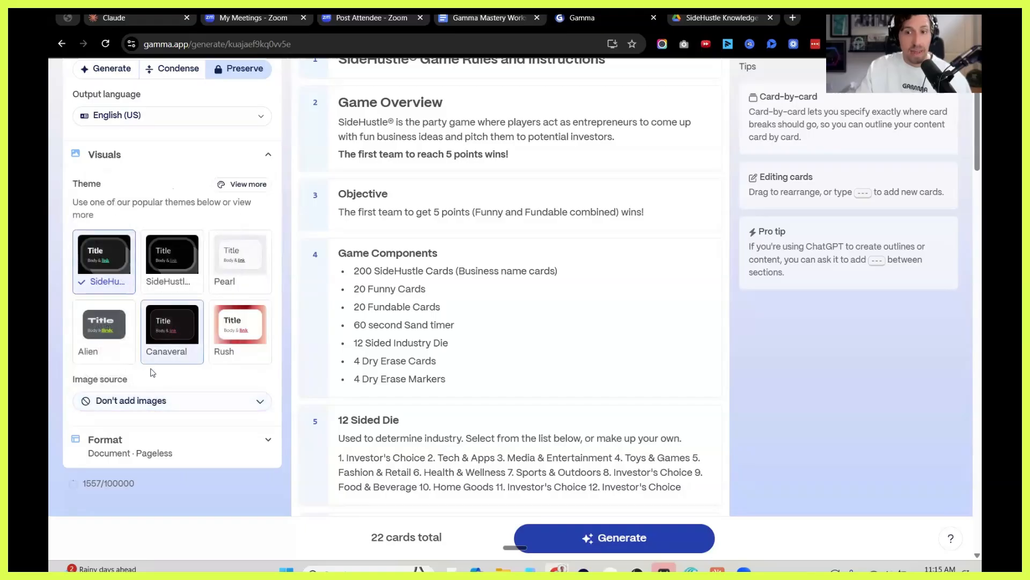
# Add the instructions "You are creating an SOP for how to play this game. We will embed a video from our YouTube to the top slide as well.".
pyautogui.scroll(3, 451, 416)
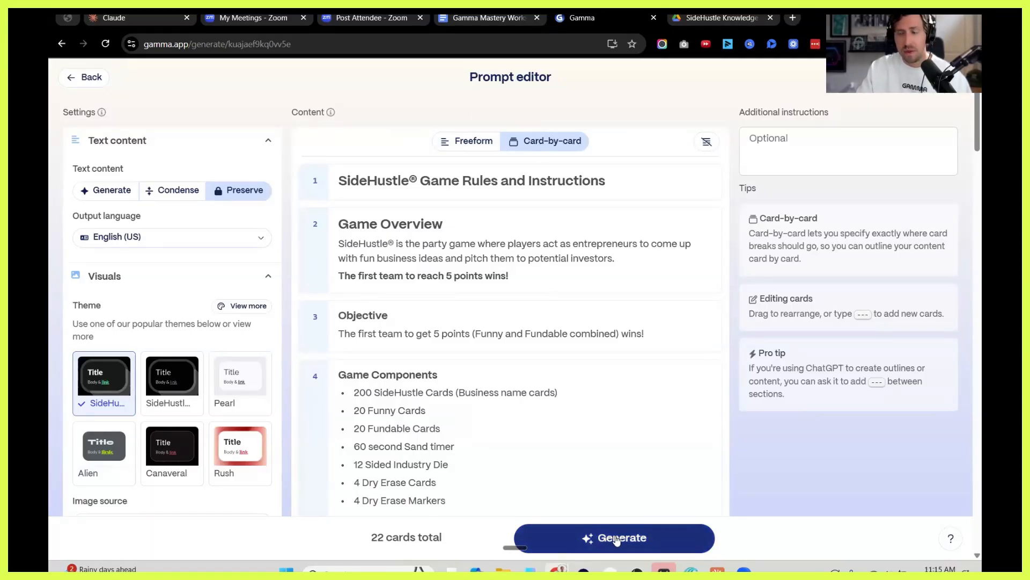
pyautogui.click(794, 145)
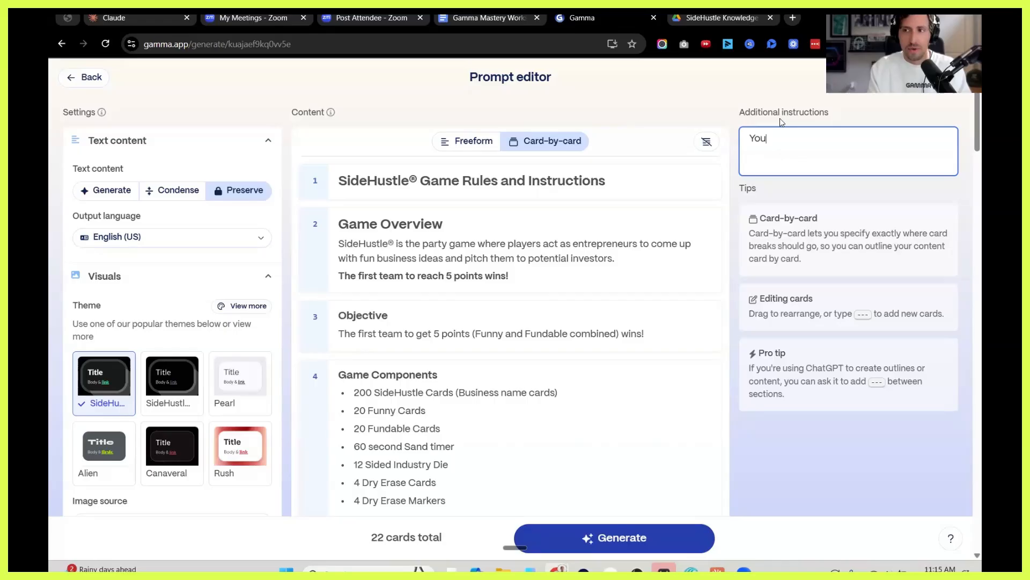
pyautogui.write('You are creat')
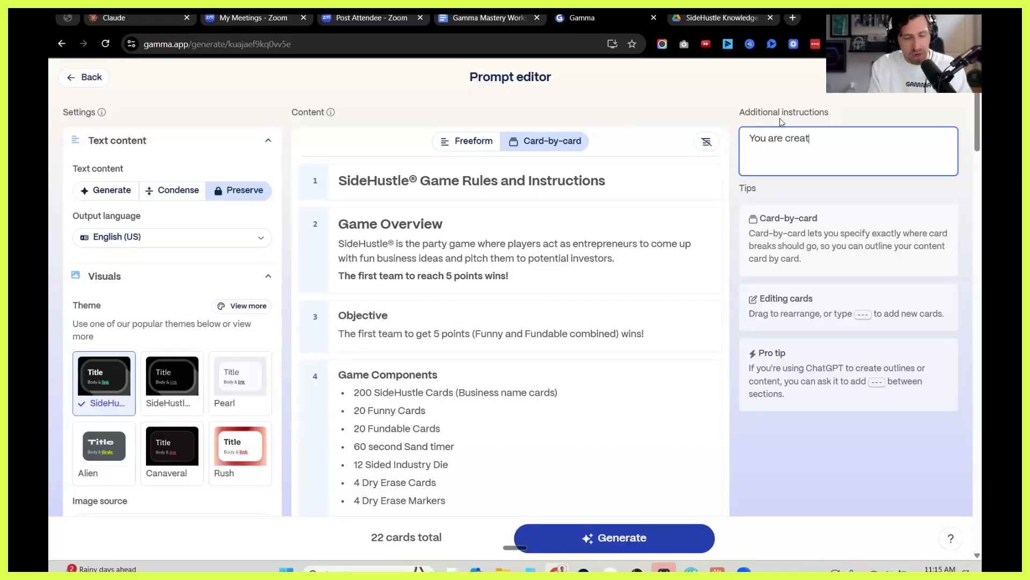
pyautogui.write('ing an SOP ')
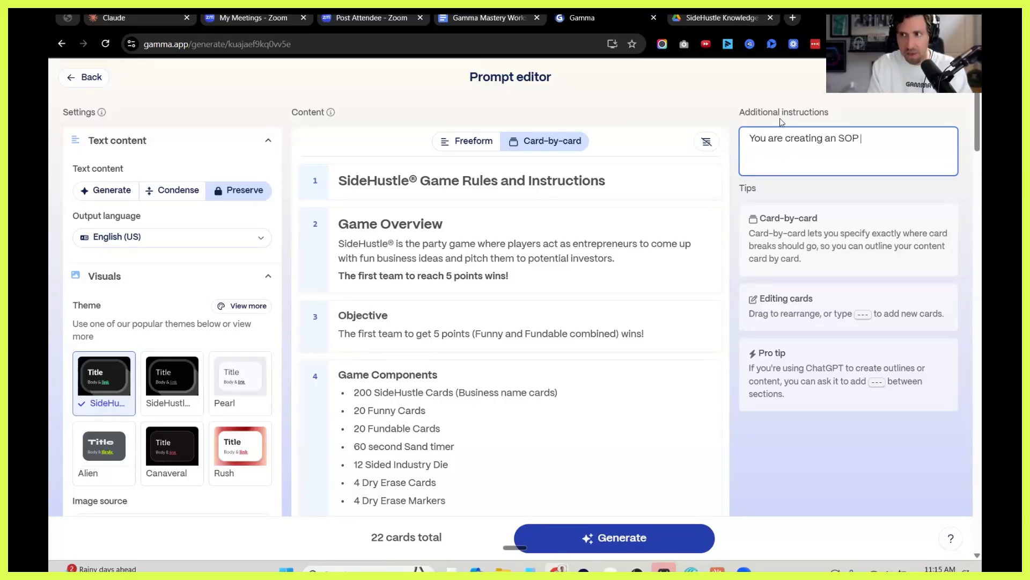
pyautogui.write('for how to play ')
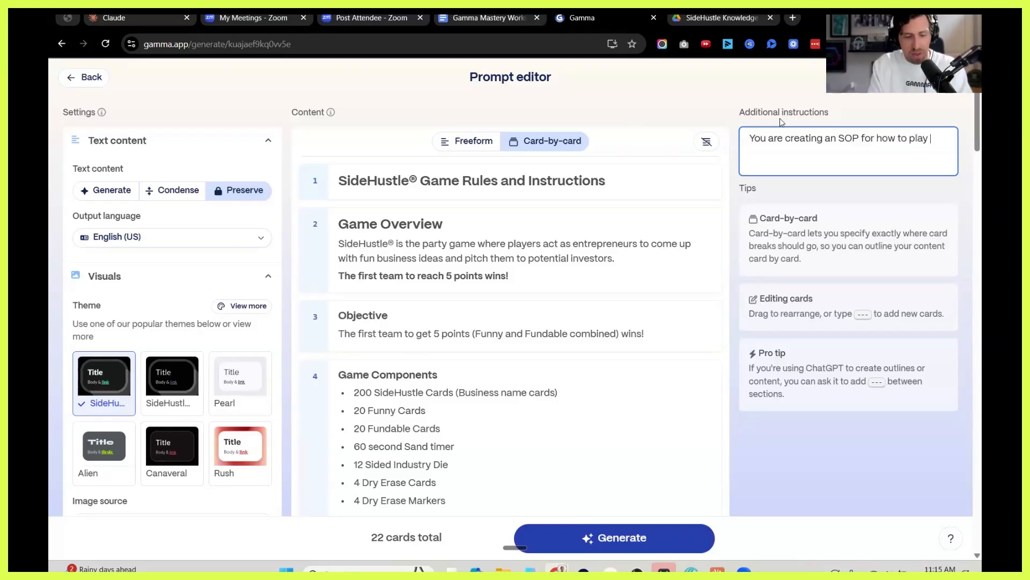
pyautogui.write('this game. We will embed a video from ou')
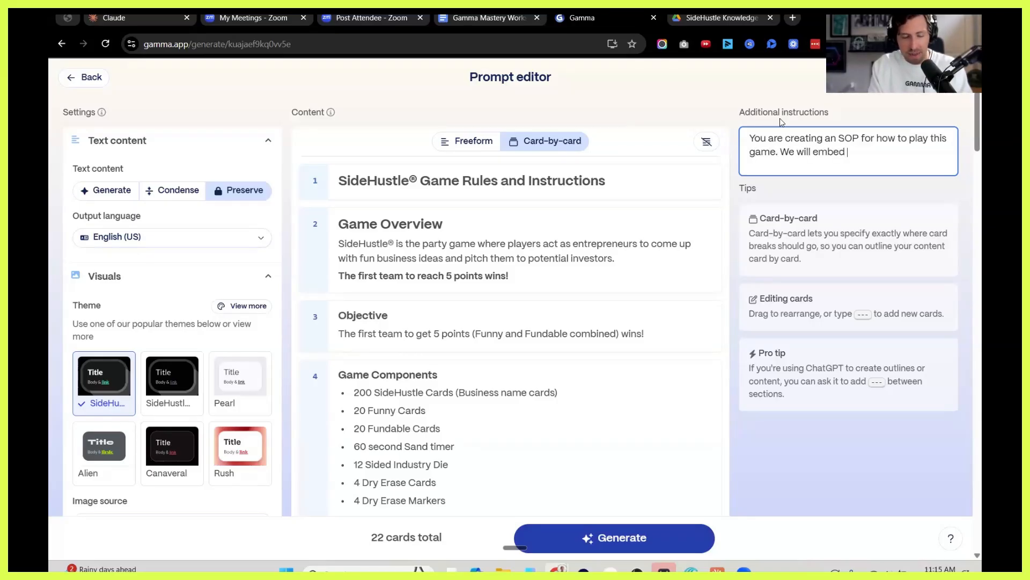
pyautogui.write('r YouTube to the ')
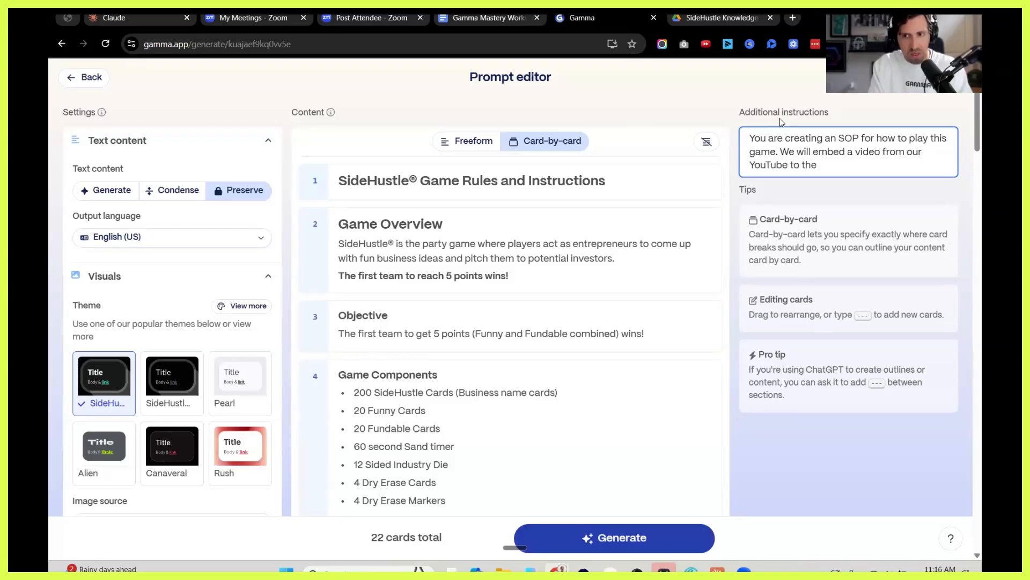
pyautogui.write('top slide a')
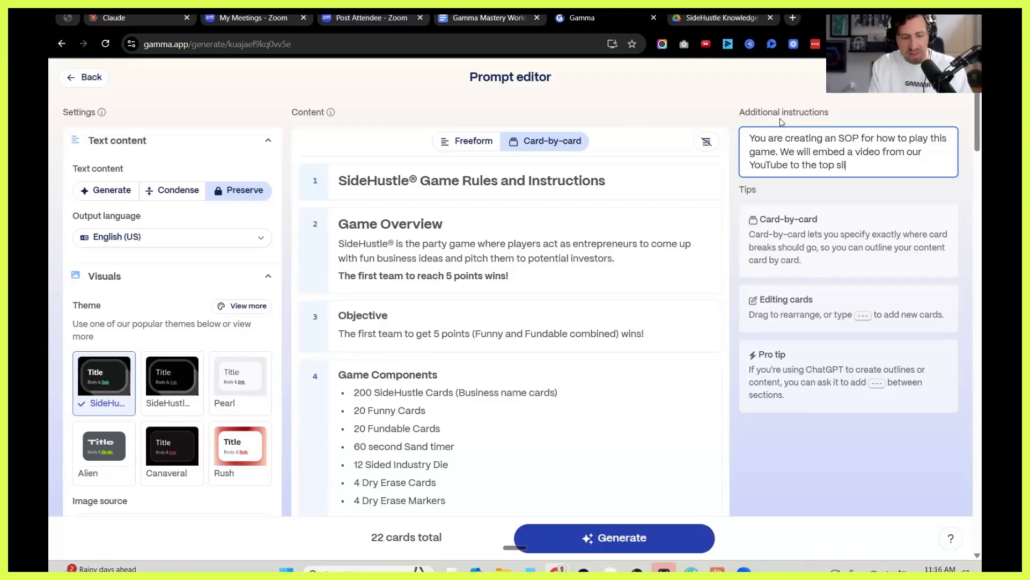
pyautogui.write('s well.')
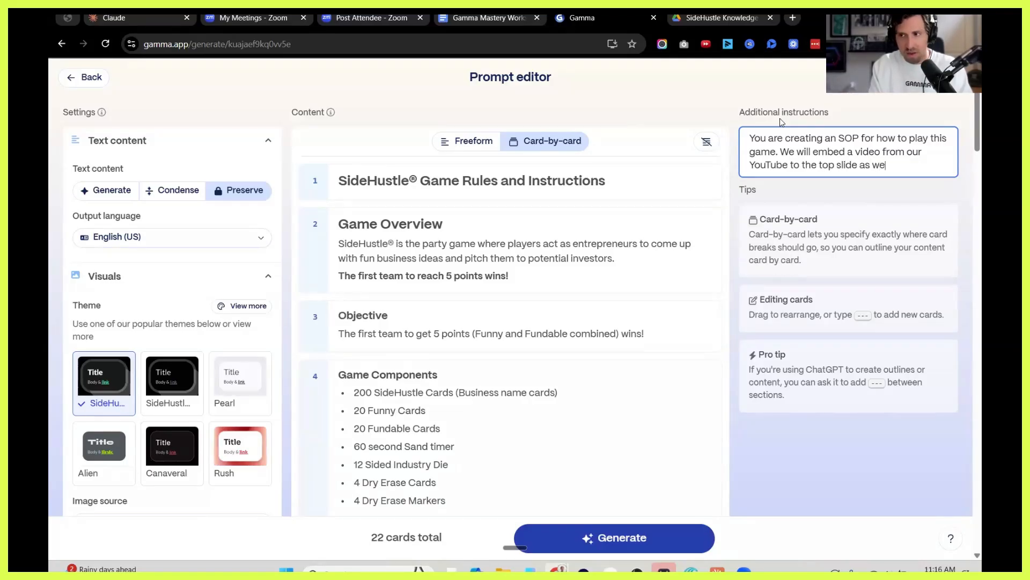
# Generate the document, check the source rules PDF in Google Drive meanwhile, and return to the Gamma document.
pyautogui.click(607, 538)
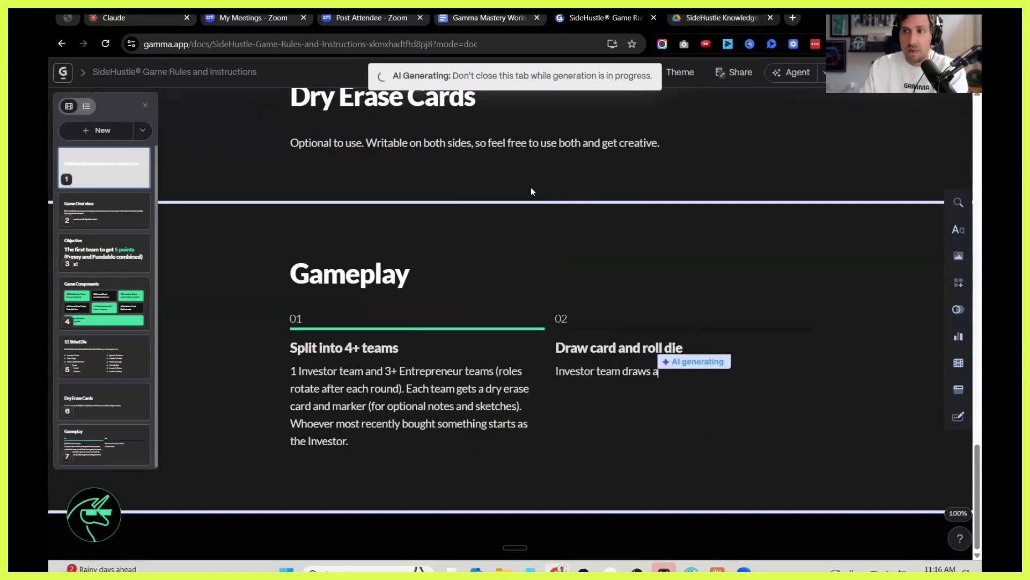
pyautogui.hotkey('ctrl', 'Tab')
pyautogui.scroll(-10, 497, 275)
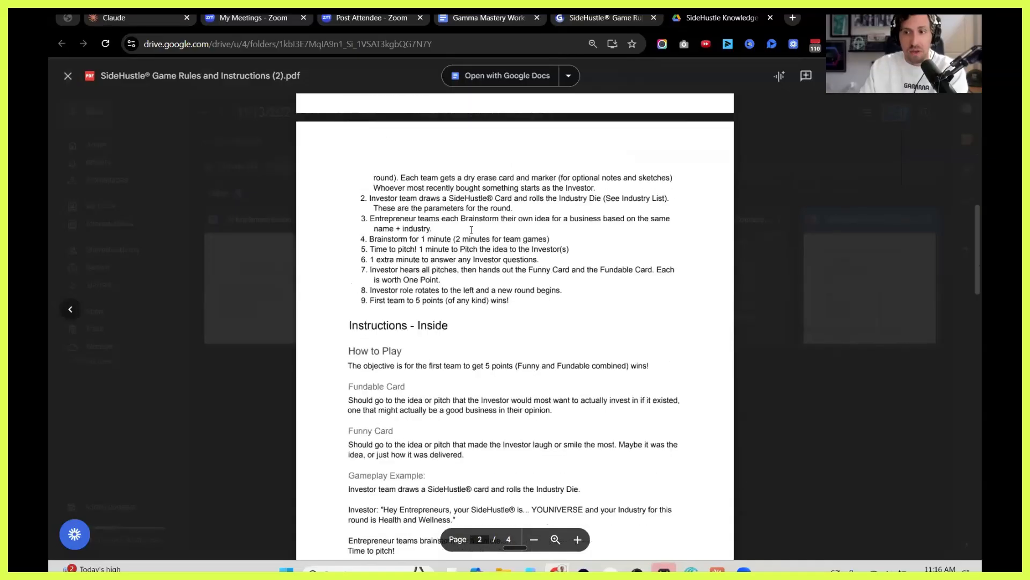
pyautogui.scroll(7, 472, 228)
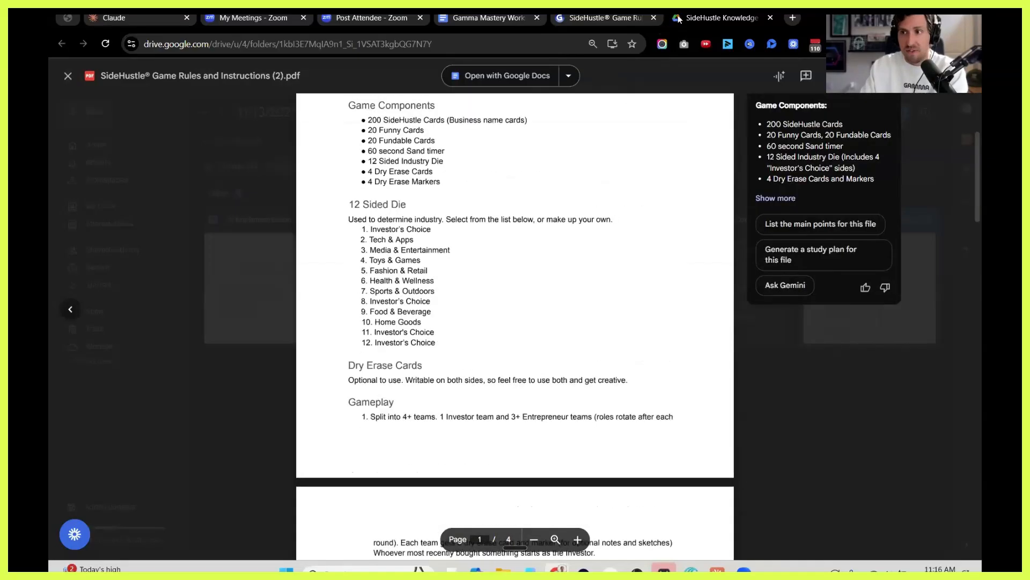
pyautogui.click(613, 18)
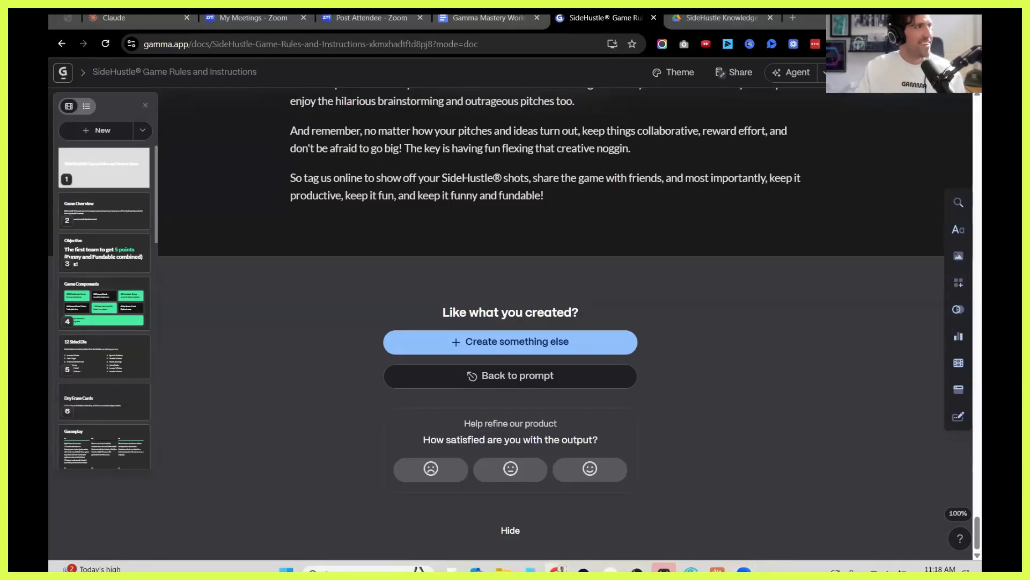
# Review the generated rules document from its closing section back up to the Brainstorming Tips card.
pyautogui.scroll(10, 642, 286)
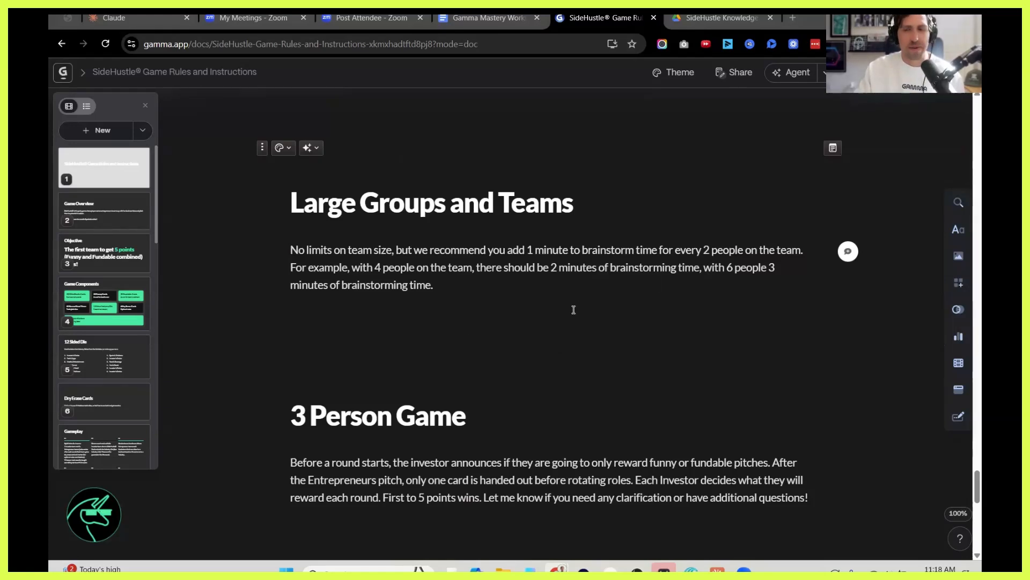
pyautogui.scroll(5, 574, 309)
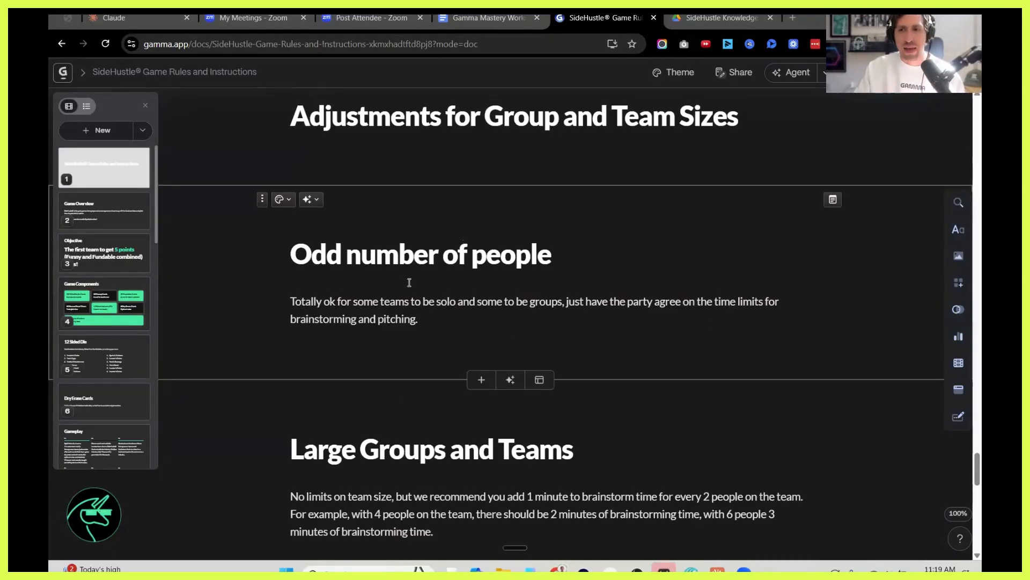
pyautogui.scroll(15, 416, 279)
pyautogui.scroll(-2, 427, 271)
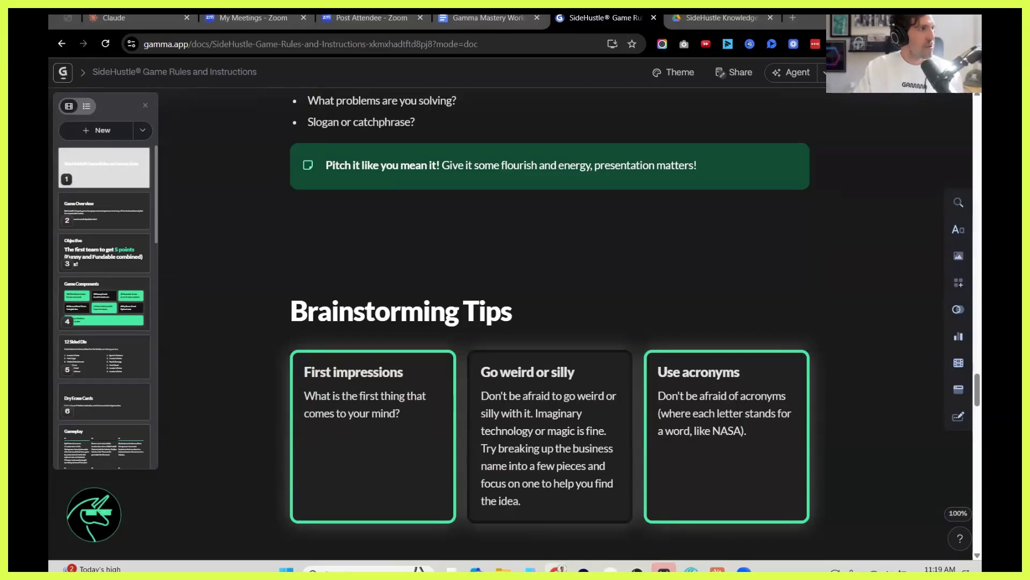
pyautogui.scroll(4, 504, 284)
pyautogui.scroll(-3, 541, 356)
pyautogui.scroll(-2, 541, 356)
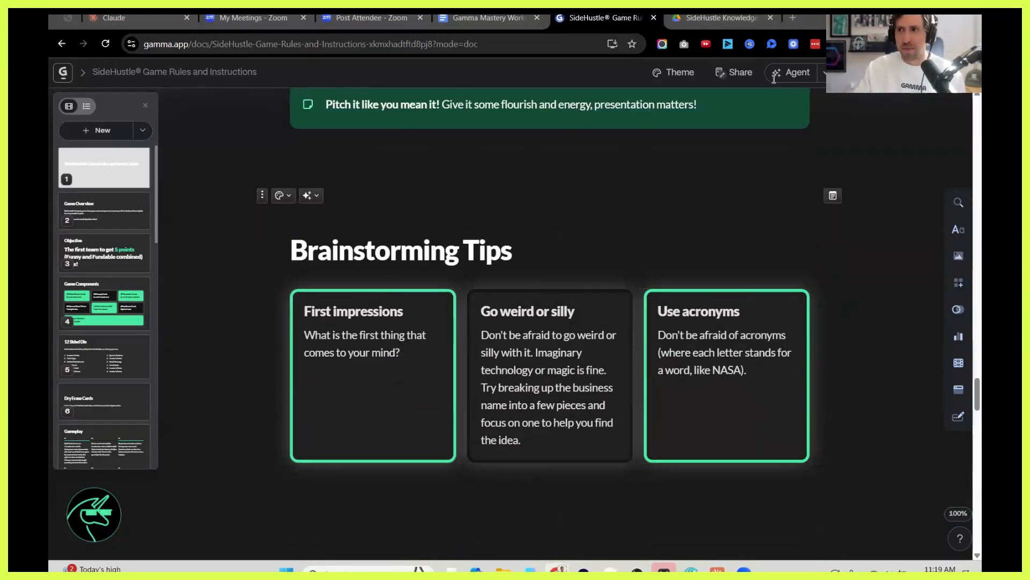
# Present the document, go back through its cards to the title card, and exit presentation mode.
pyautogui.click(880, 73)
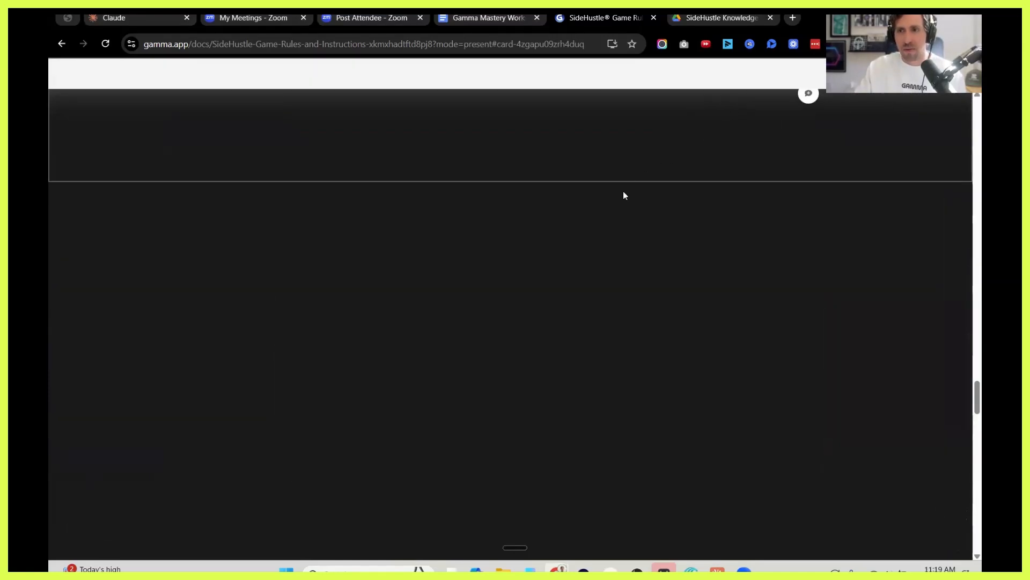
pyautogui.press('Left')
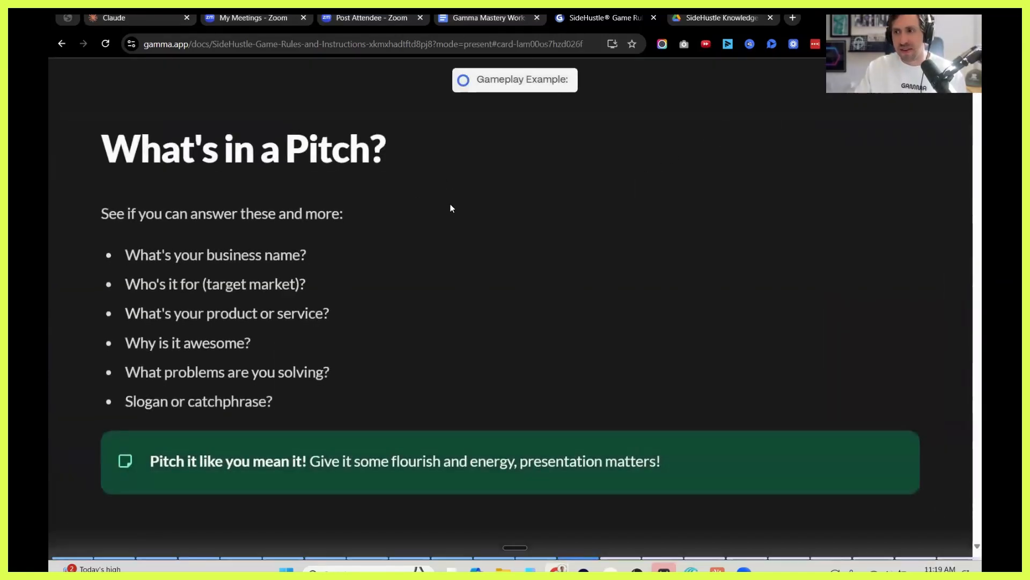
pyautogui.scroll(5, 344, 172)
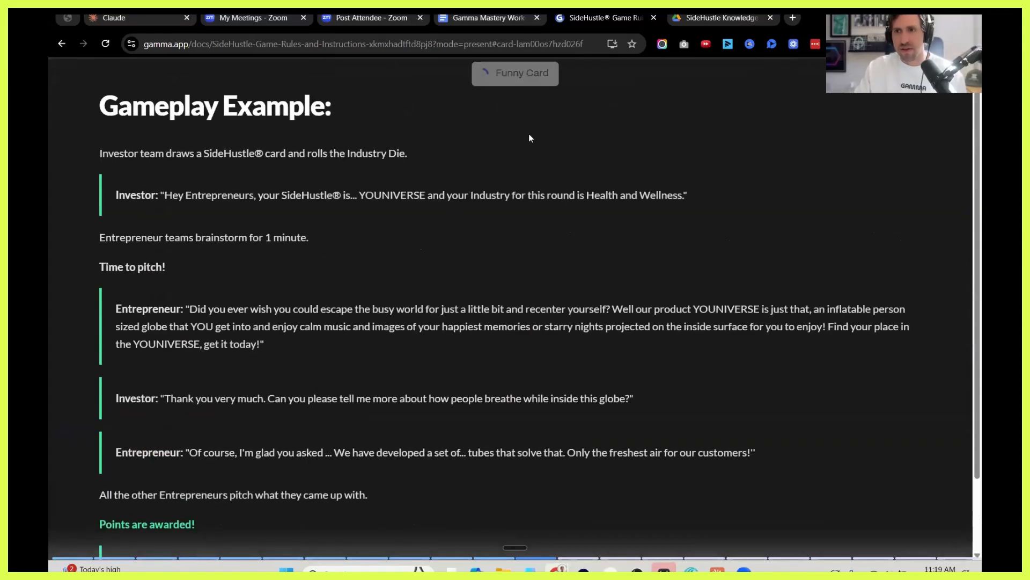
pyautogui.click(505, 19)
pyautogui.click(576, 20)
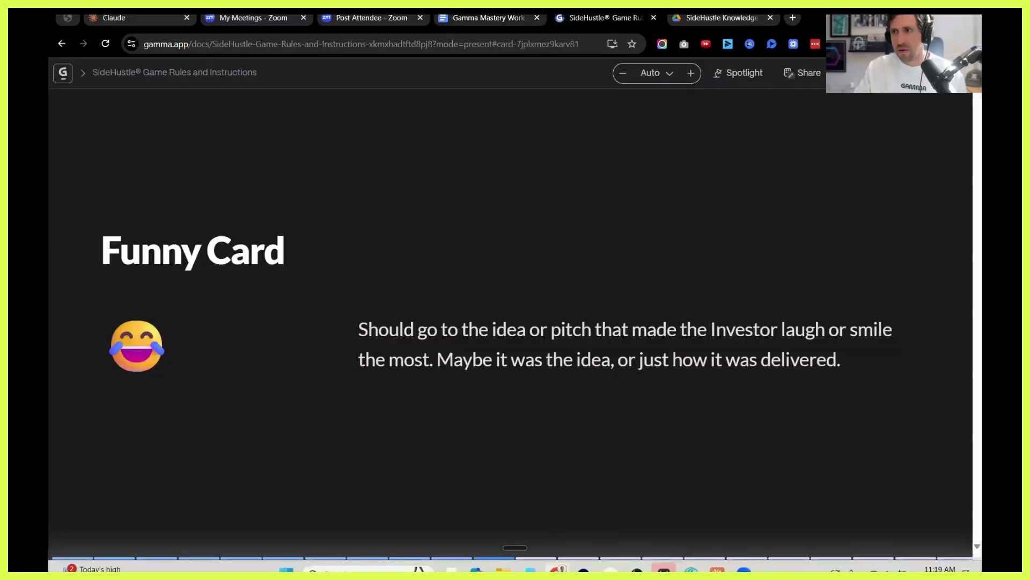
pyautogui.press('Escape')
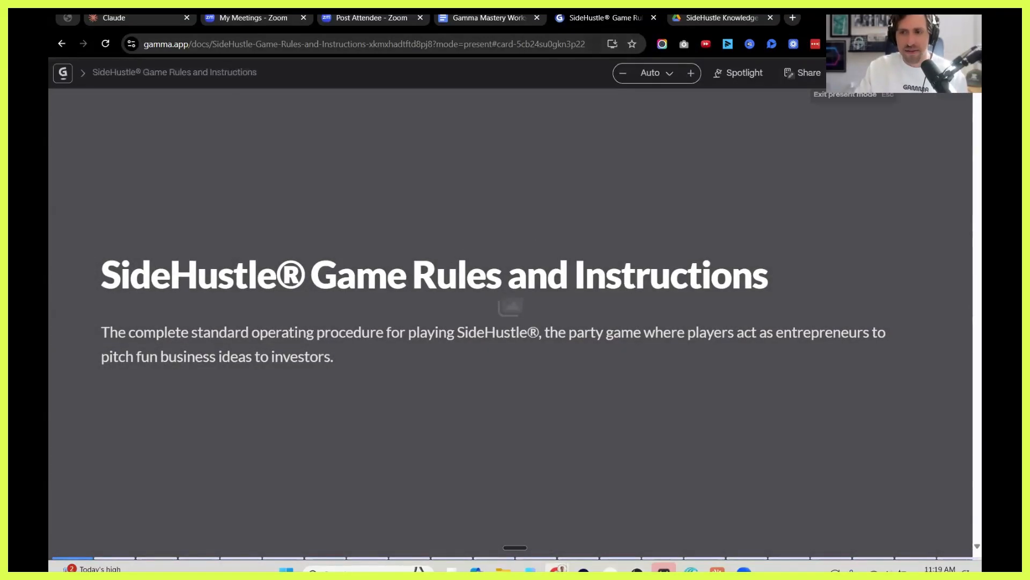
pyautogui.press('Escape')
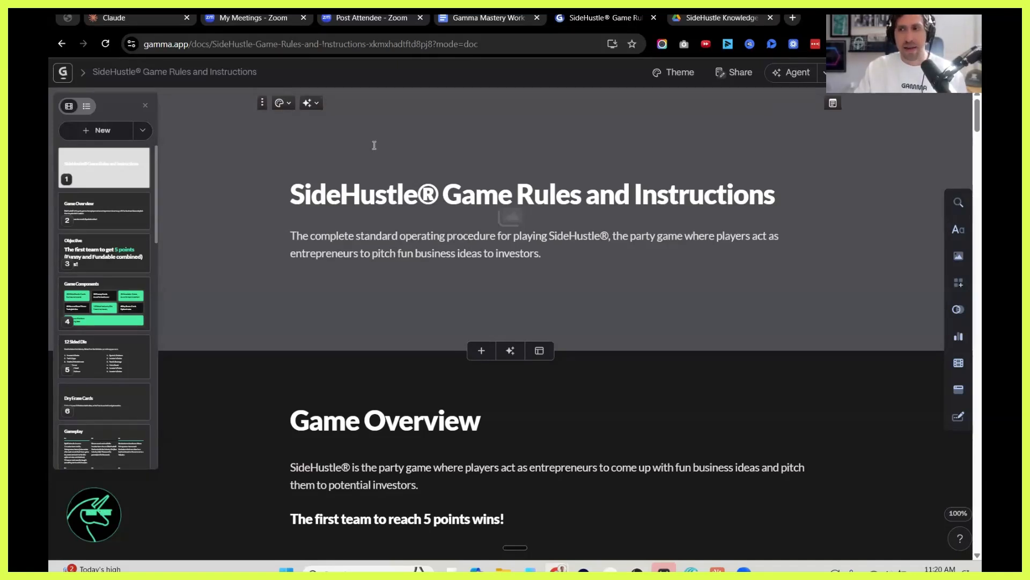
# Examine the title card's styling, background image and AI editing options, and browse the available basic blocks.
pyautogui.click(288, 107)
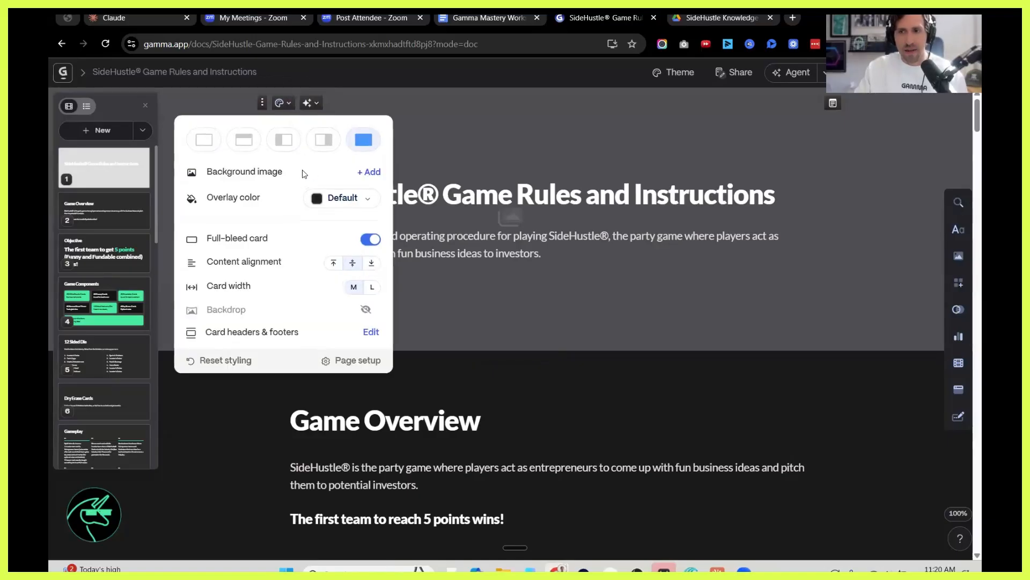
pyautogui.click(372, 172)
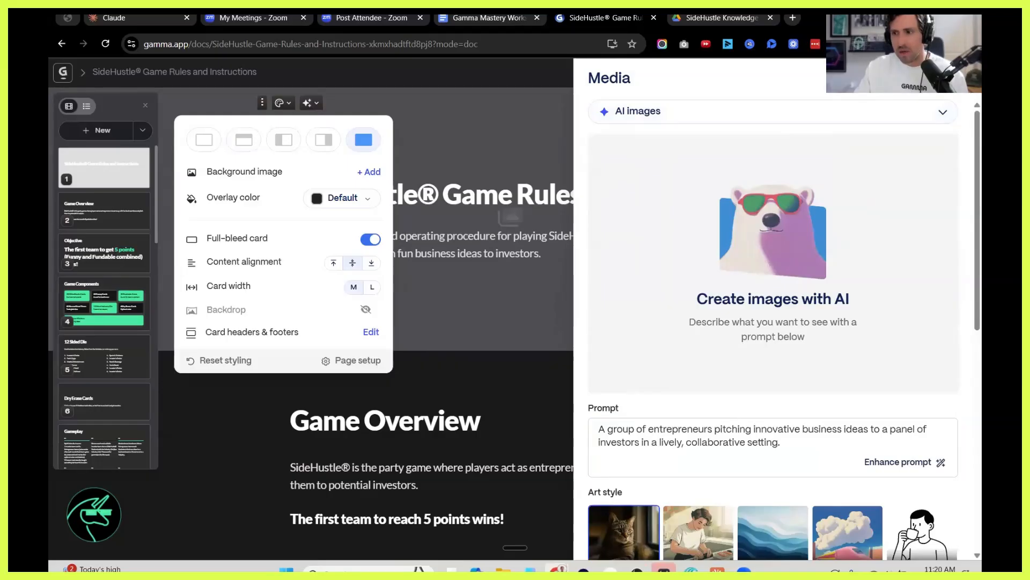
pyautogui.click(949, 78)
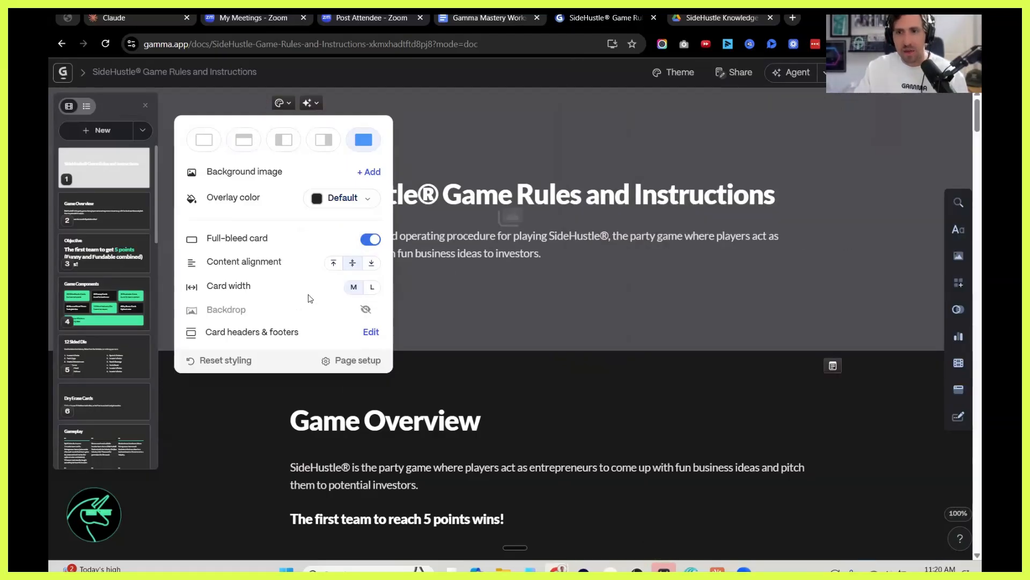
pyautogui.click(463, 170)
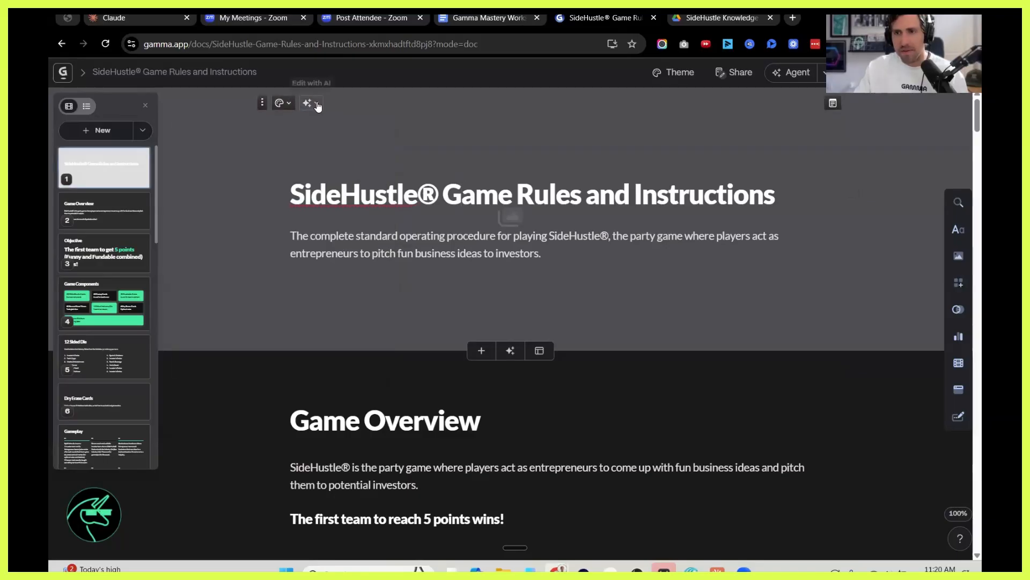
pyautogui.click(317, 105)
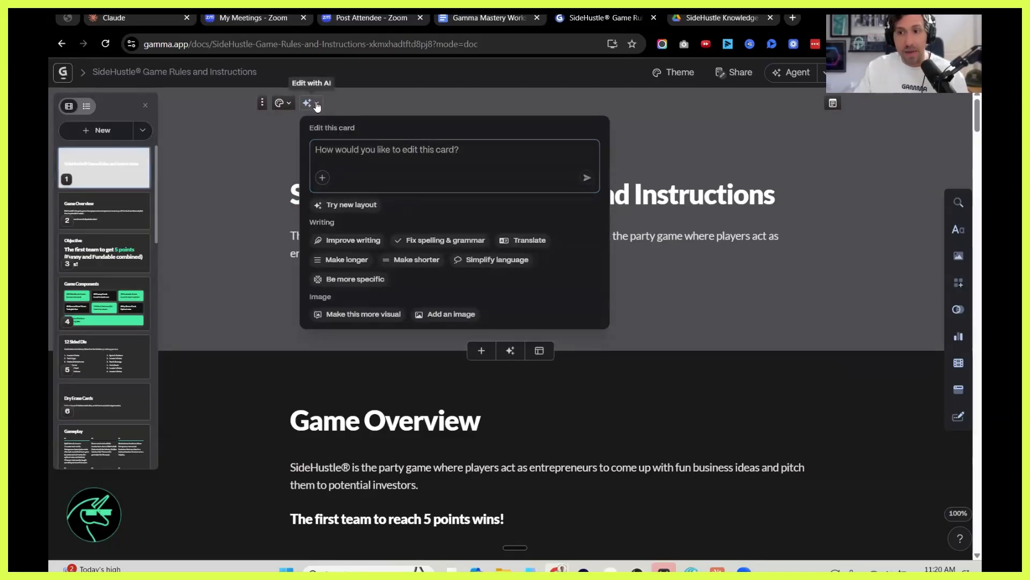
pyautogui.click(316, 106)
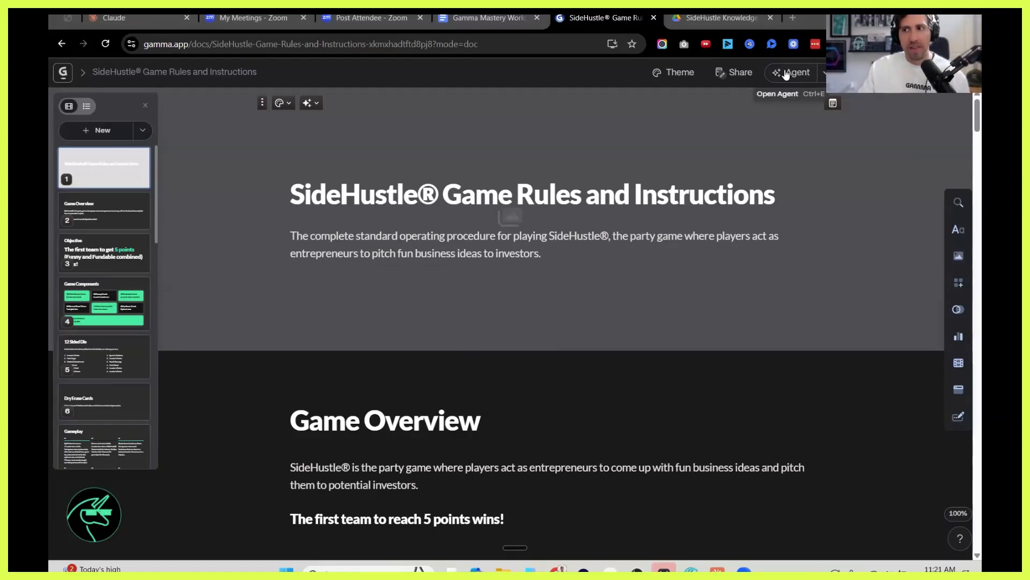
pyautogui.click(307, 103)
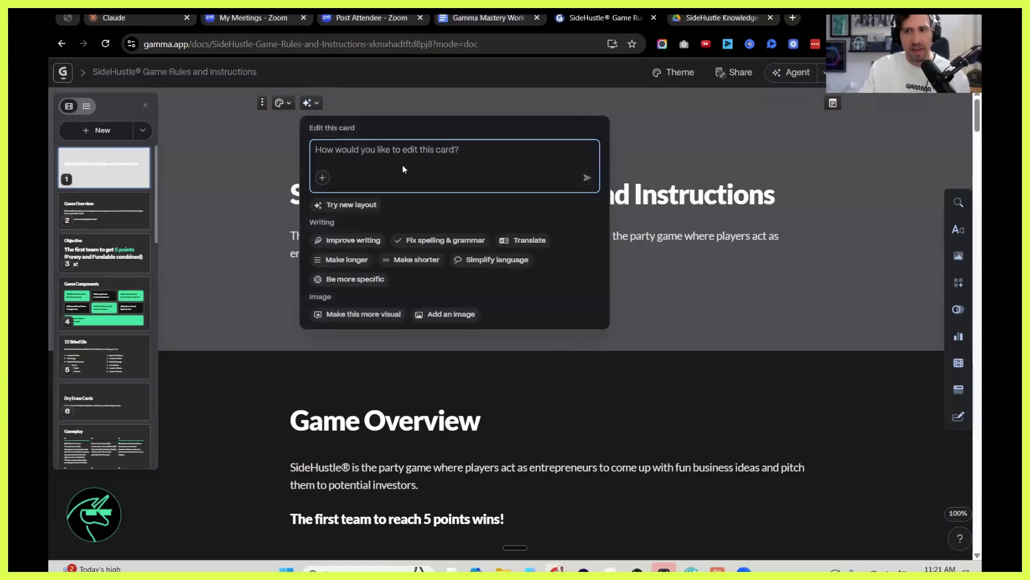
pyautogui.click(749, 193)
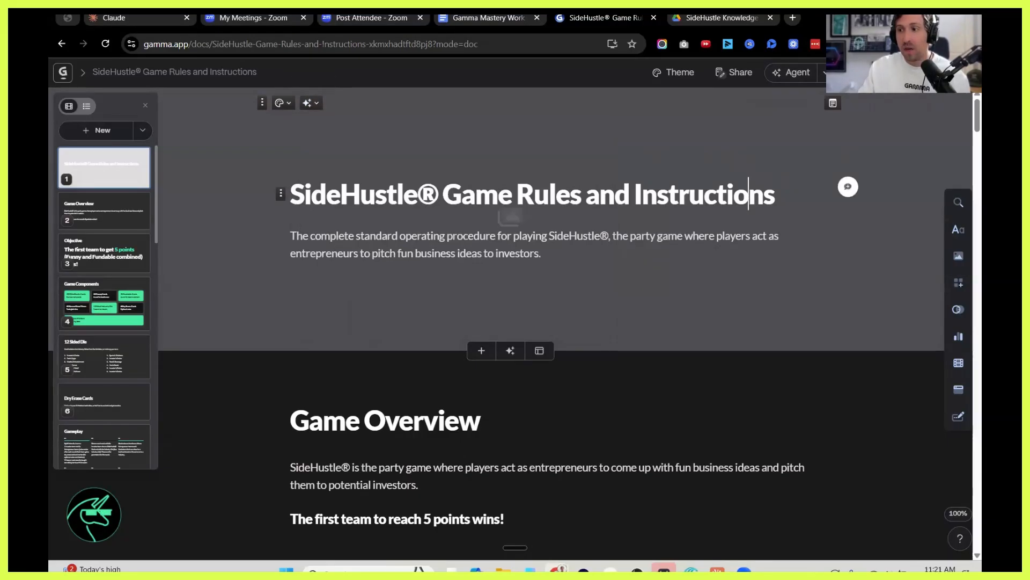
pyautogui.click(959, 237)
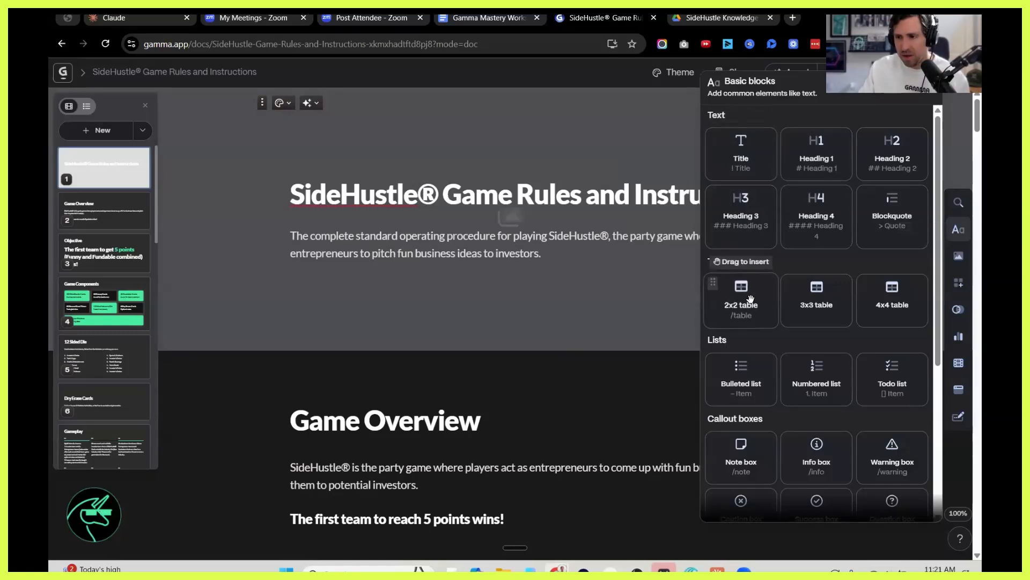
pyautogui.scroll(-4, 816, 348)
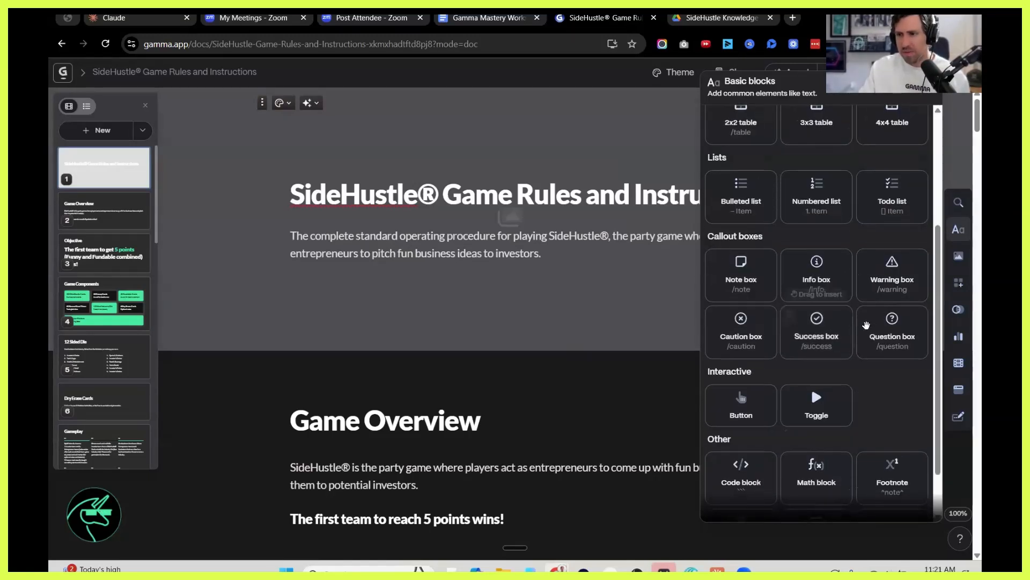
pyautogui.scroll(-1, 784, 434)
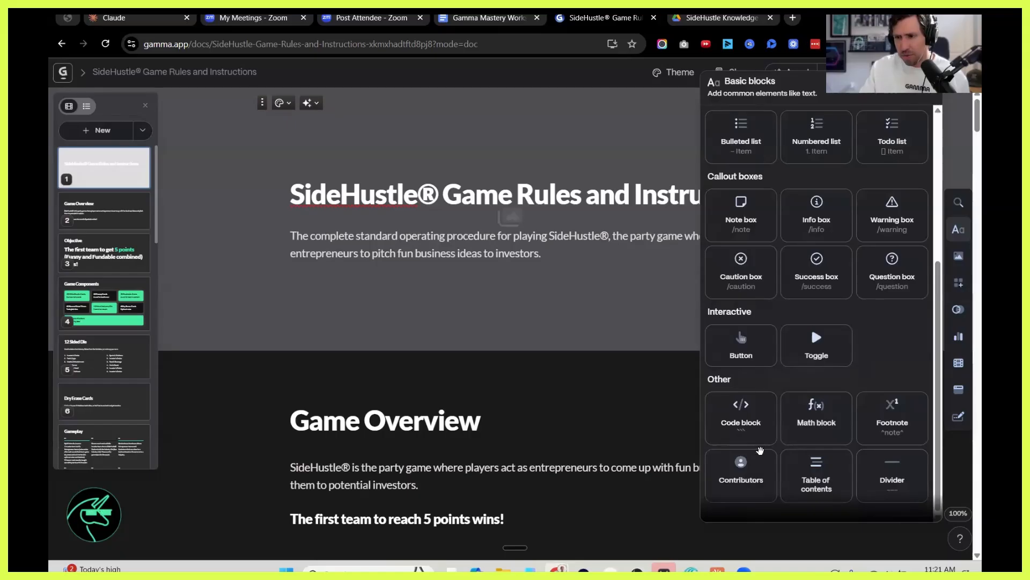
# Insert a QR code linking to playsidehustle.com below the subtitle on the title card.
pyautogui.click(958, 256)
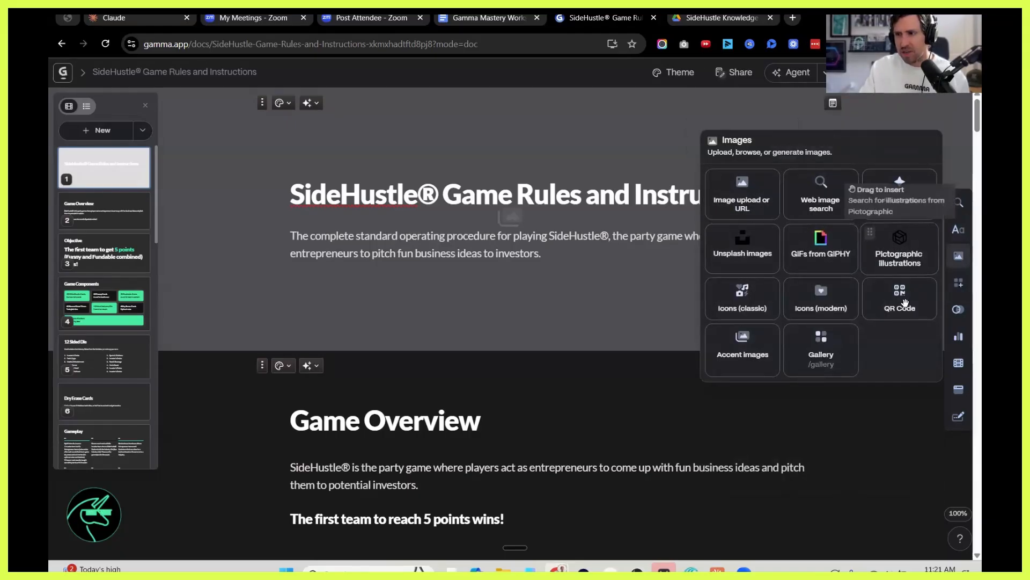
pyautogui.moveTo(826, 236); pyautogui.dragTo(643, 271)
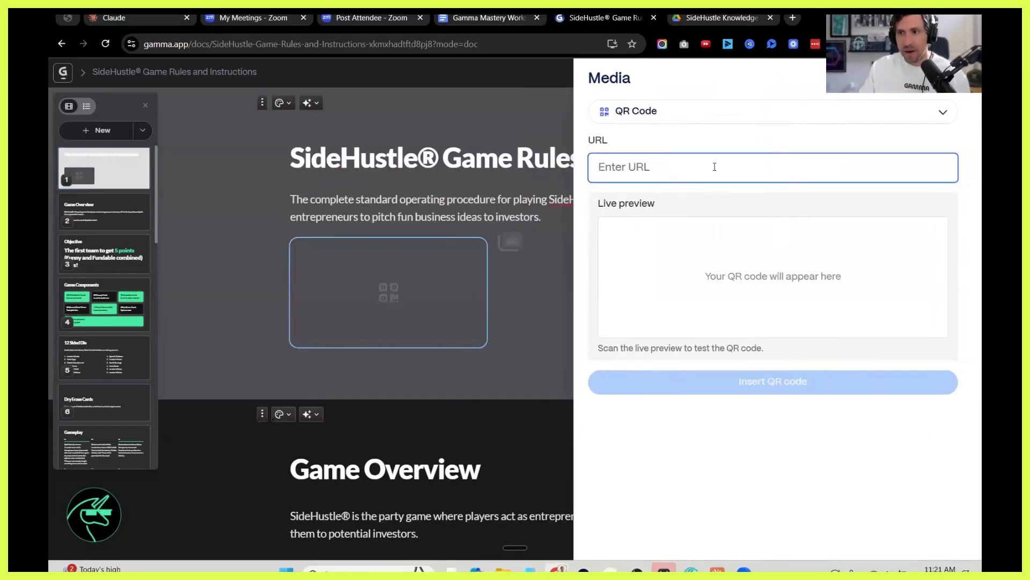
pyautogui.click(714, 167)
pyautogui.write('pl')
pyautogui.click(689, 201)
pyautogui.click(751, 382)
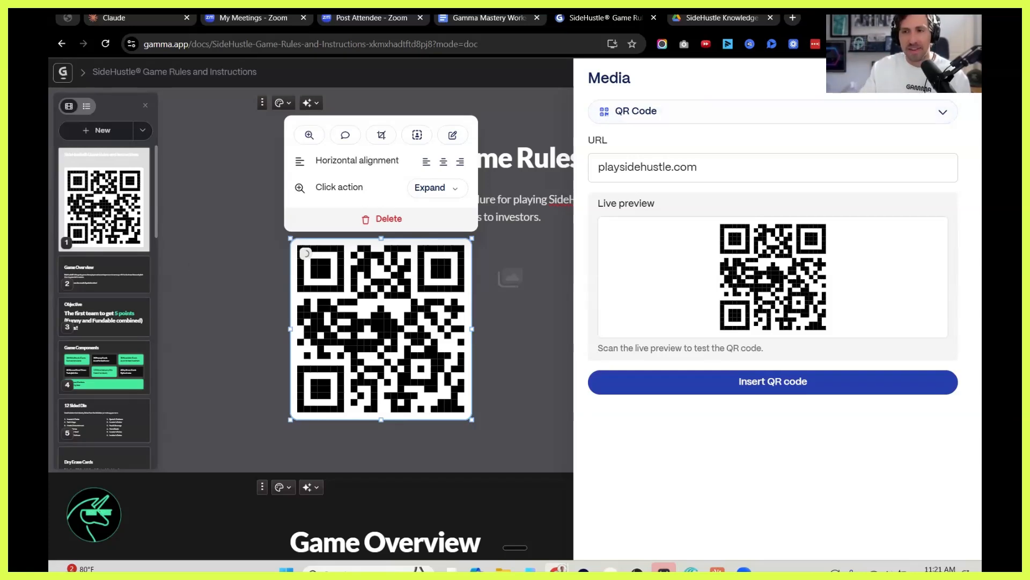
pyautogui.press('Escape')
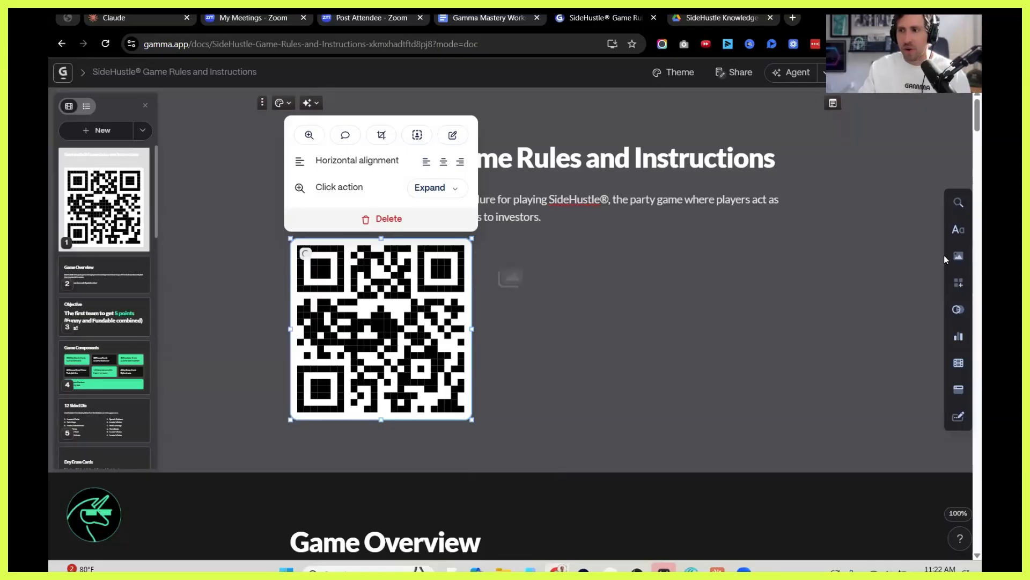
# Examine the available image, smart layout, smart diagram, chart and embed blocks, and deselect the QR code.
pyautogui.click(959, 257)
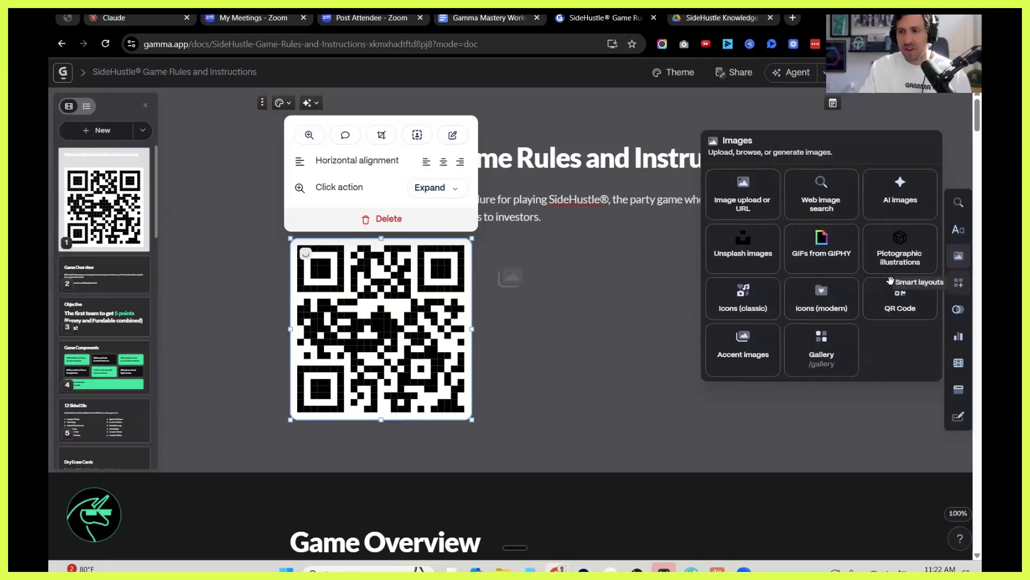
pyautogui.click(958, 282)
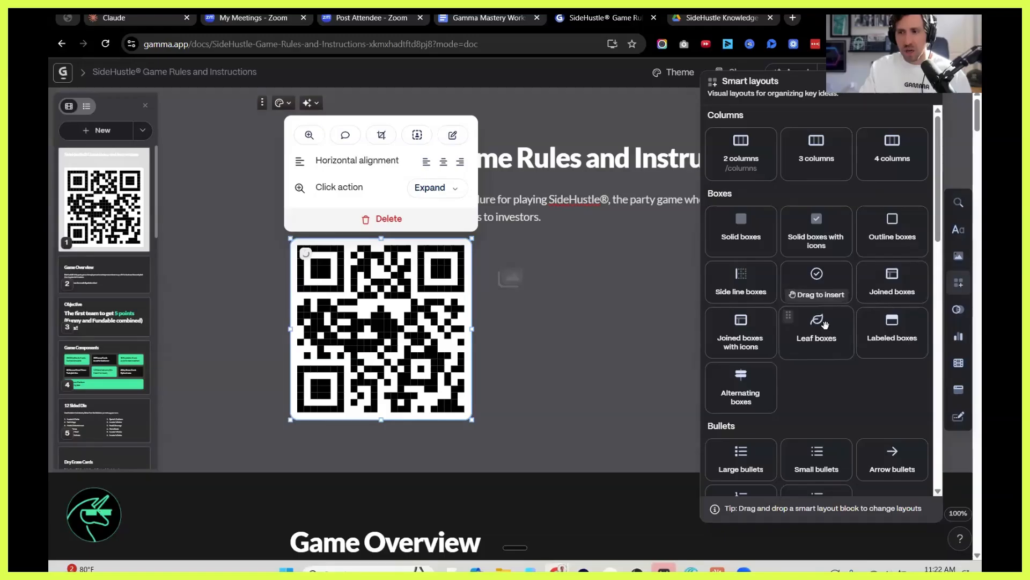
pyautogui.scroll(-10, 828, 324)
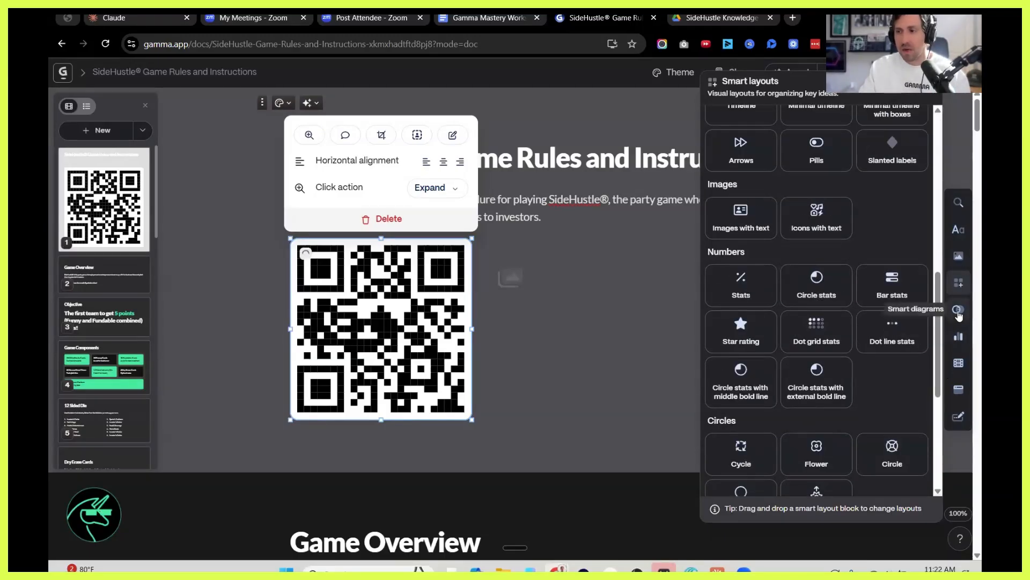
pyautogui.click(959, 309)
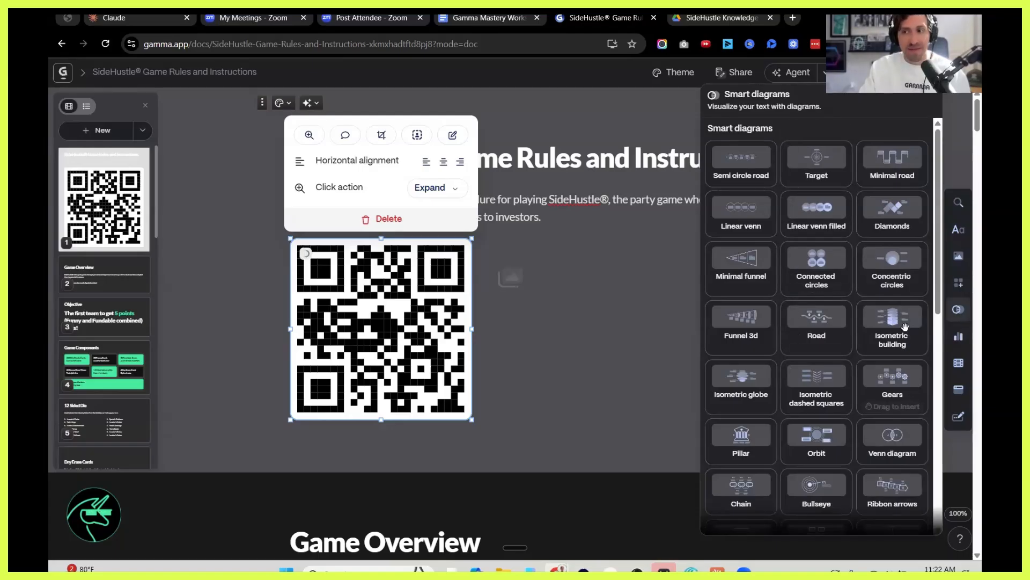
pyautogui.click(960, 337)
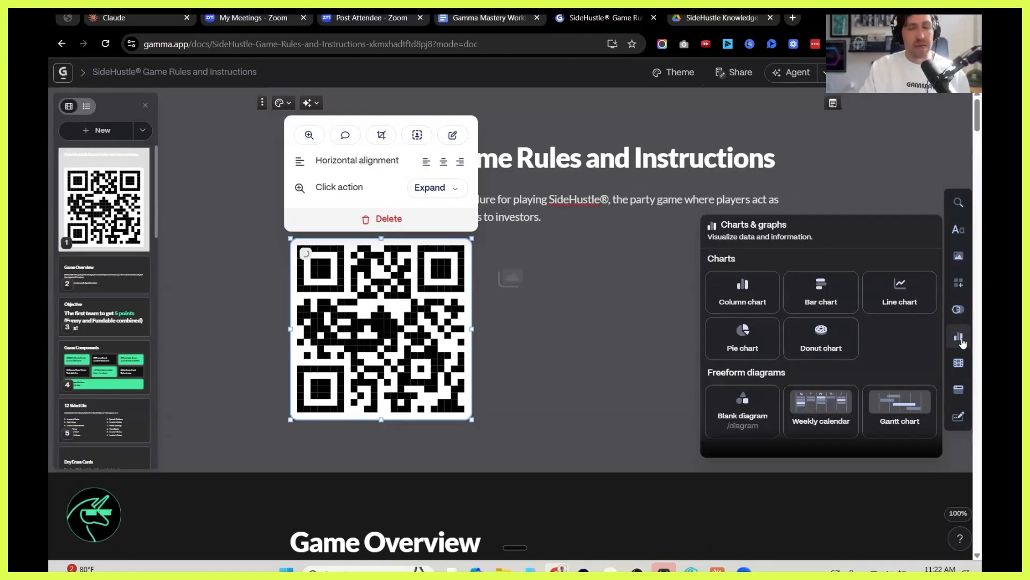
pyautogui.click(958, 317)
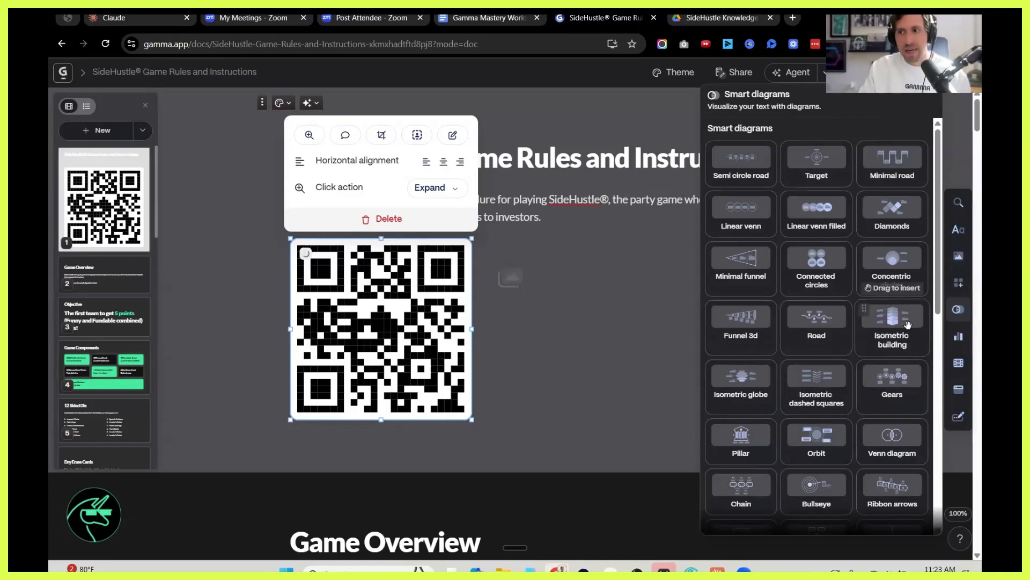
pyautogui.click(958, 315)
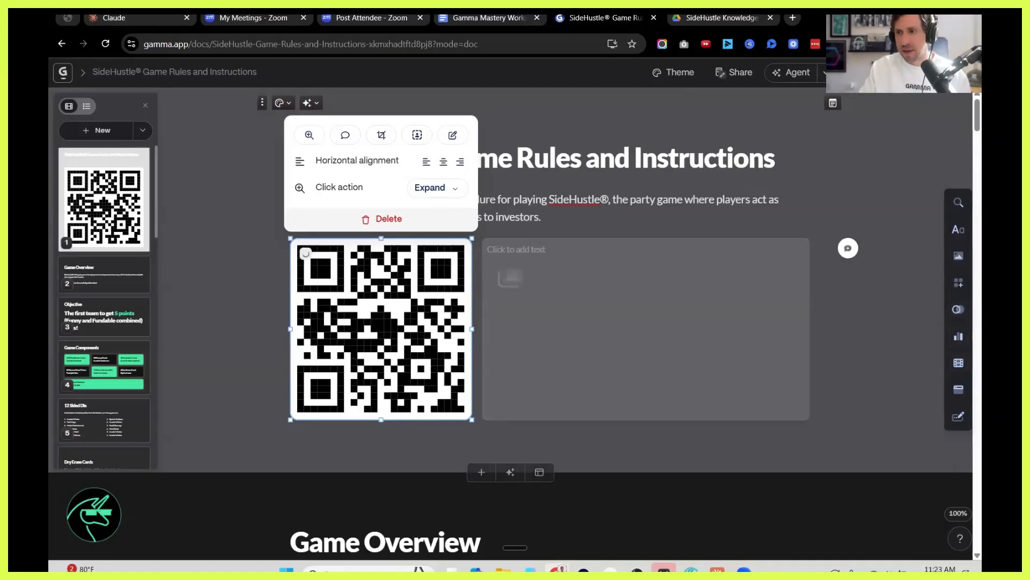
pyautogui.click(959, 388)
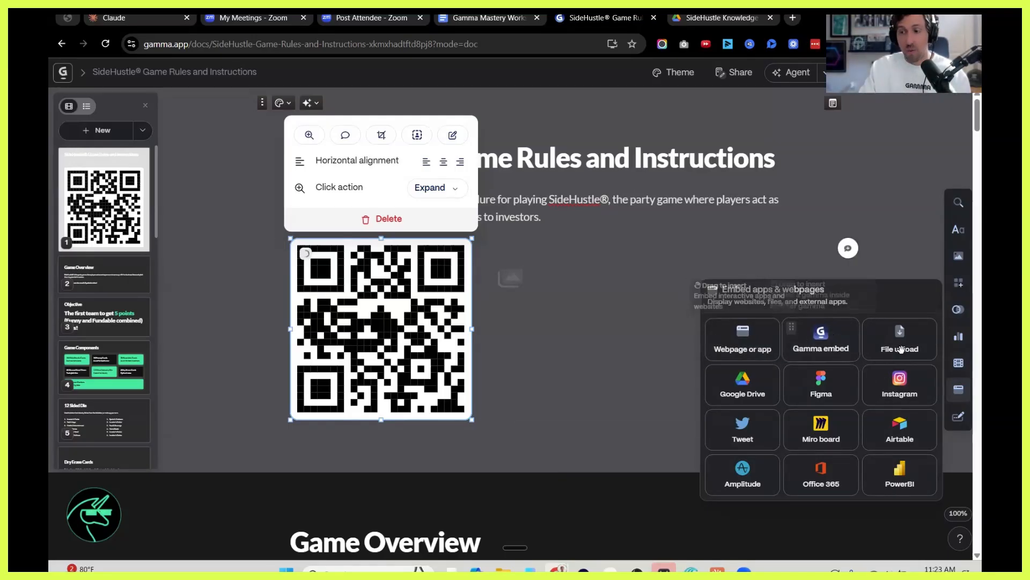
pyautogui.click(885, 227)
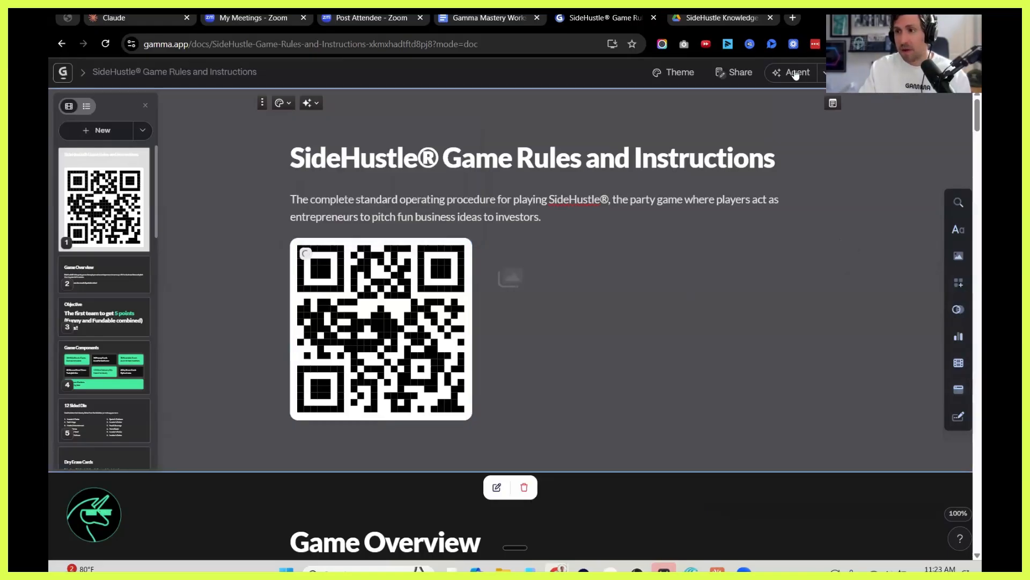
# Have the Agent make the first slide's background the same black as normal, and close the Agent.
pyautogui.hotkey('ctrl', 'e')
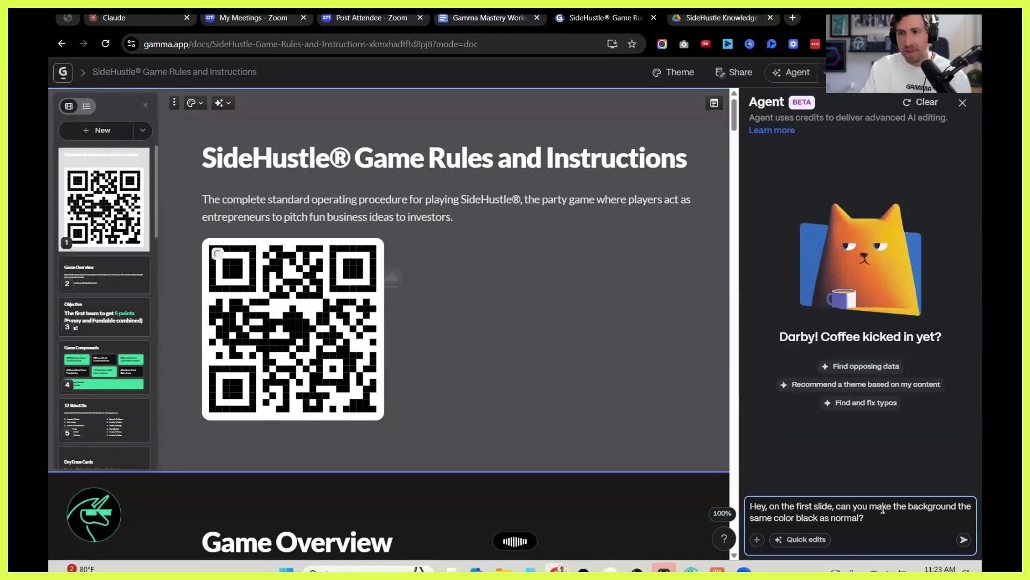
pyautogui.click(963, 539)
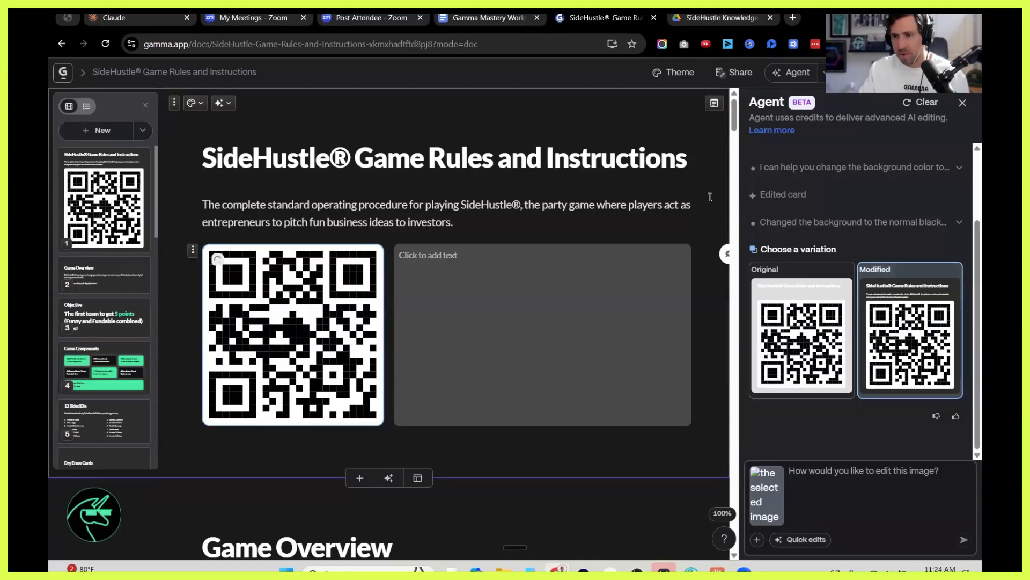
pyautogui.click(961, 103)
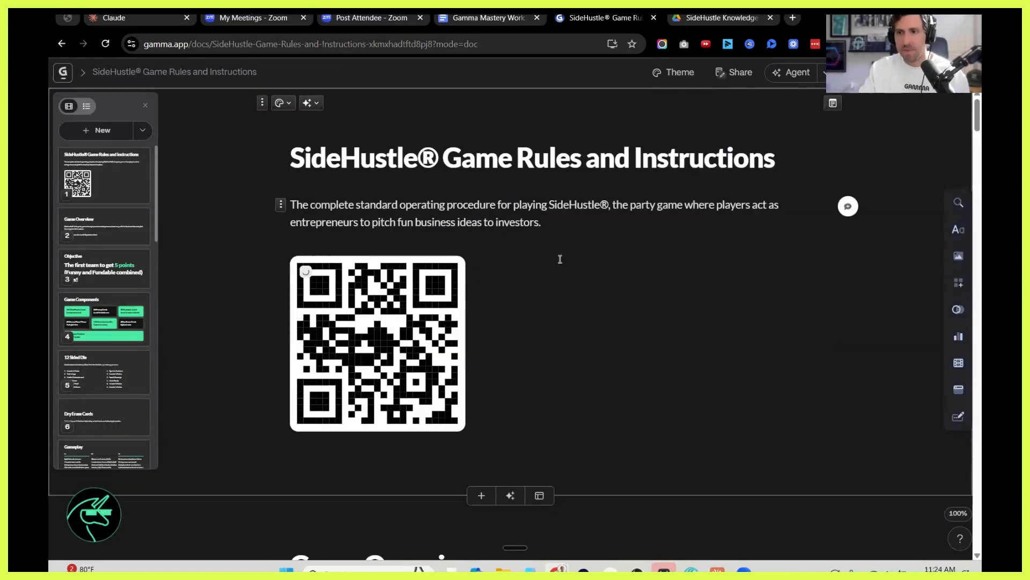
# Add a YouTube videos block in the empty space beside the QR code on the title card.
pyautogui.click(561, 260)
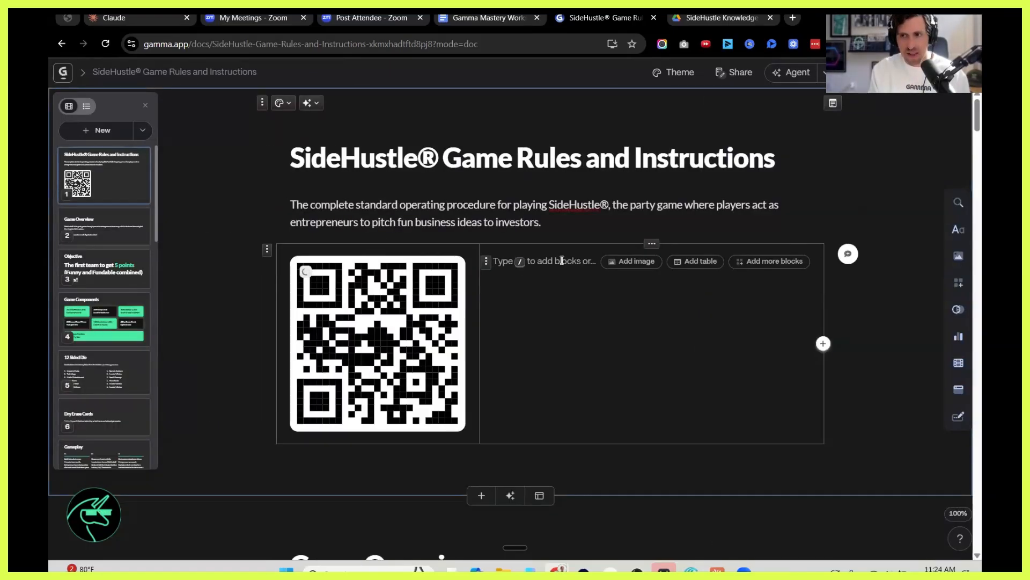
pyautogui.write('/')
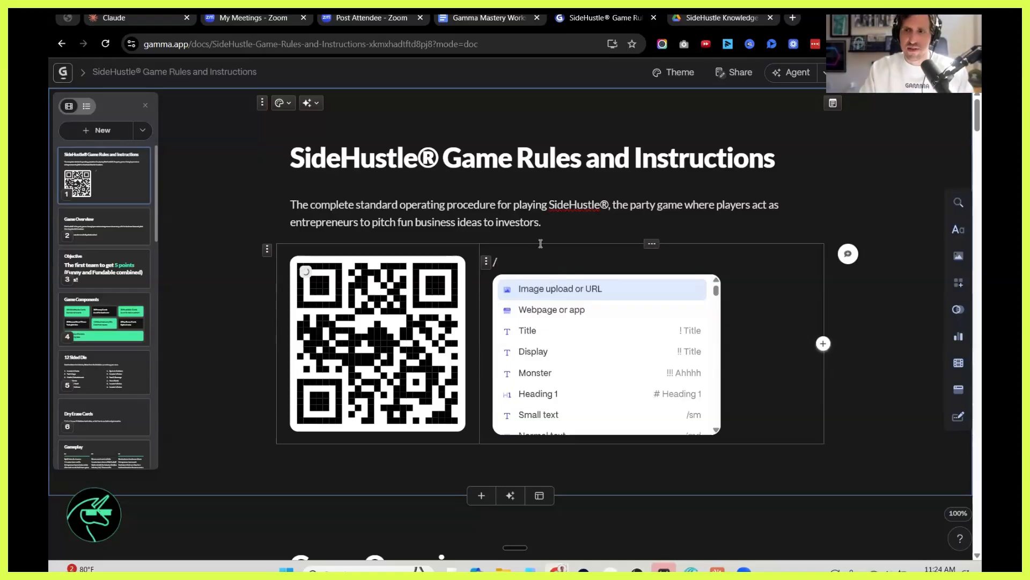
pyautogui.press('BackSpace')
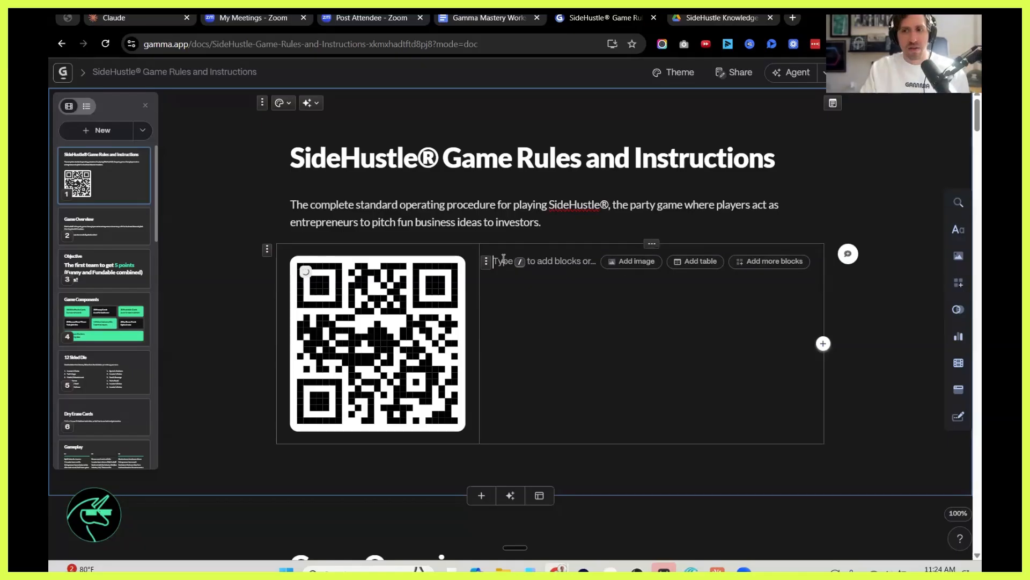
pyautogui.write('/')
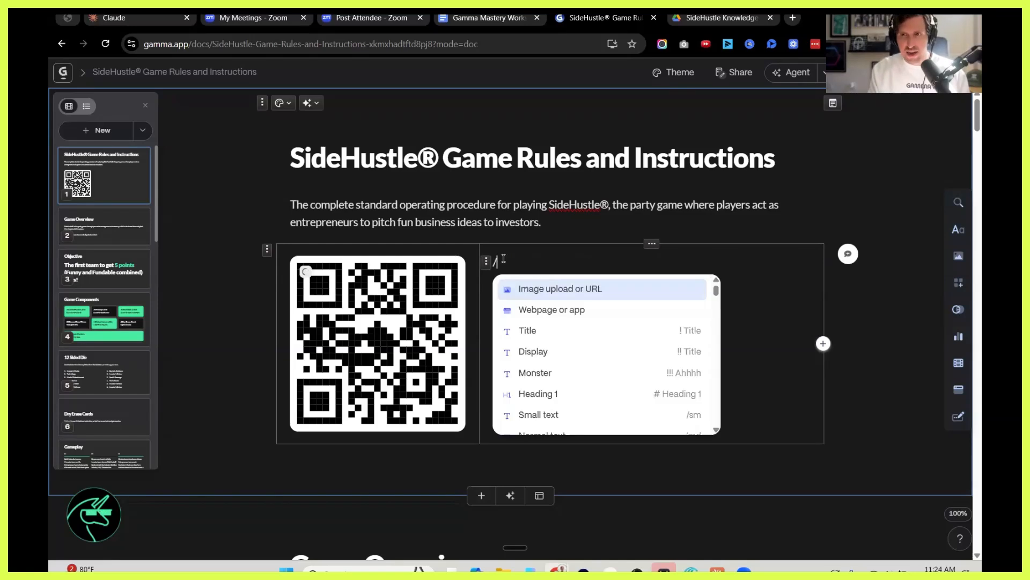
pyautogui.write('you')
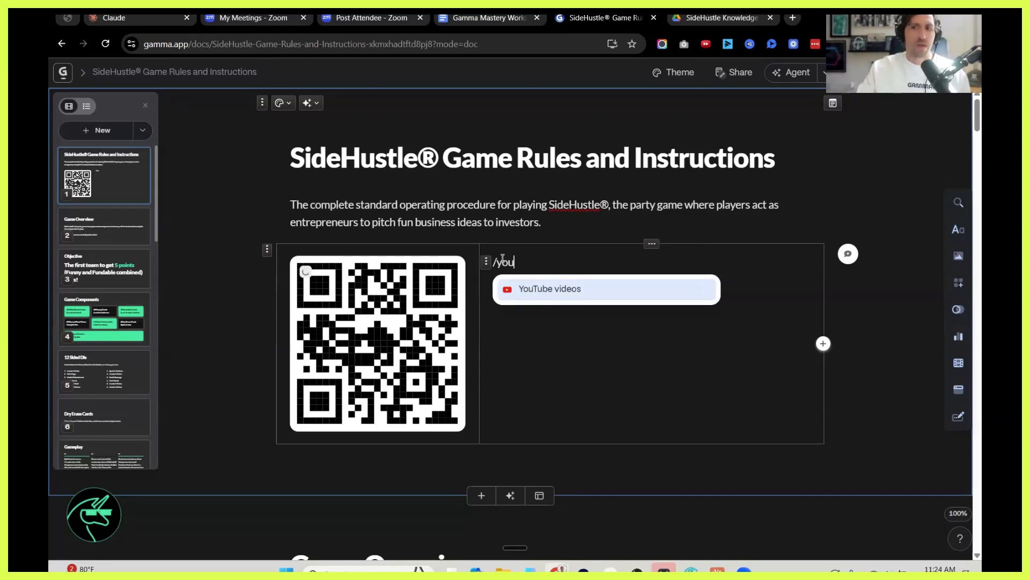
pyautogui.click(546, 290)
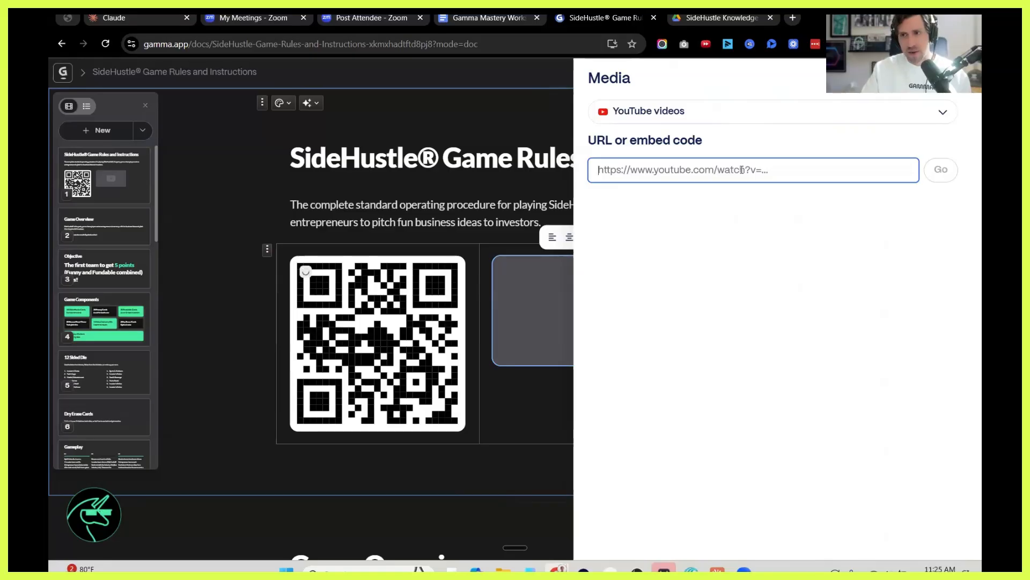
pyautogui.write('https://youtu.be/6ndmyPFbmR0')
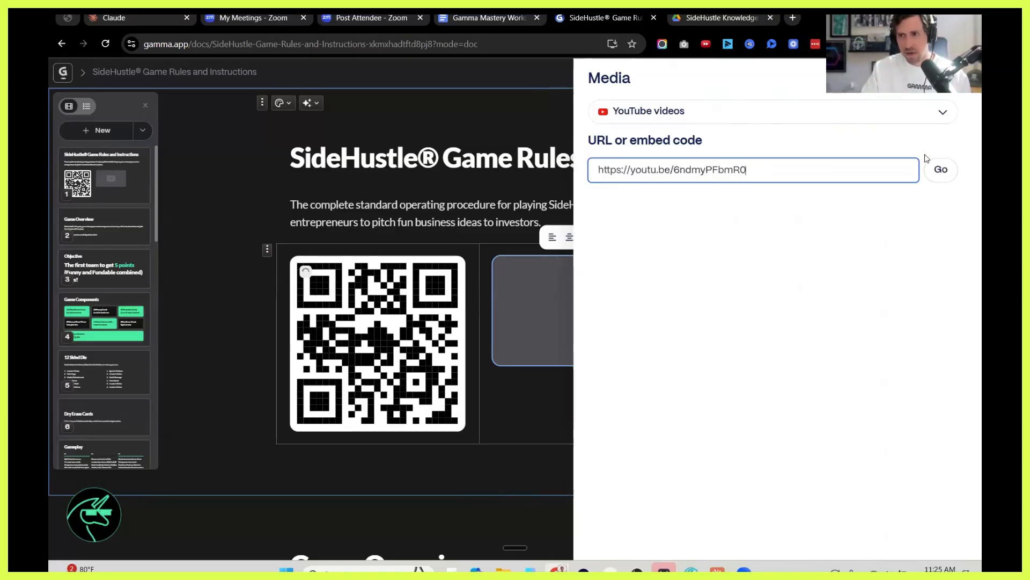
pyautogui.click(937, 169)
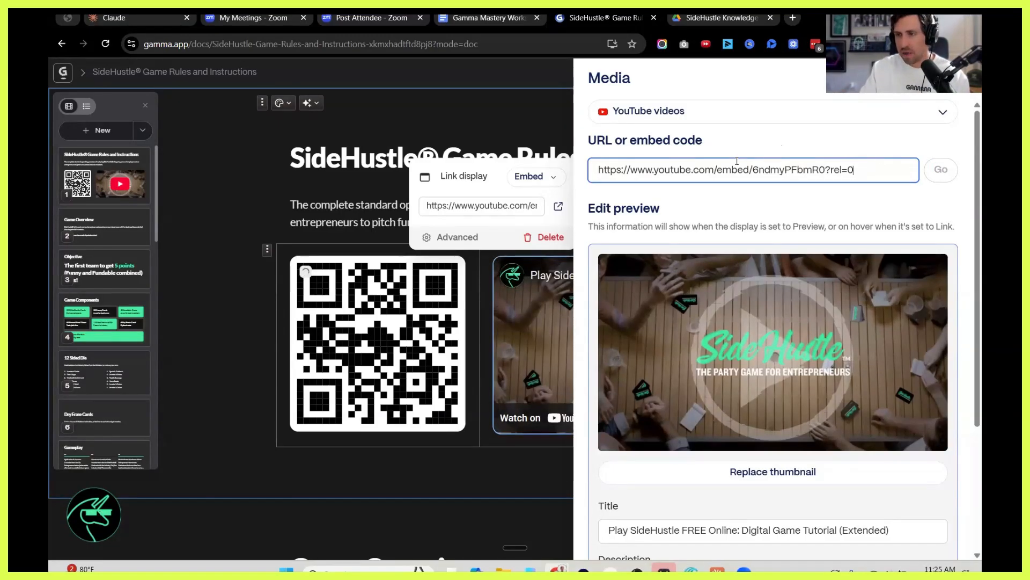
pyautogui.scroll(-1, 768, 170)
pyautogui.scroll(1, 769, 169)
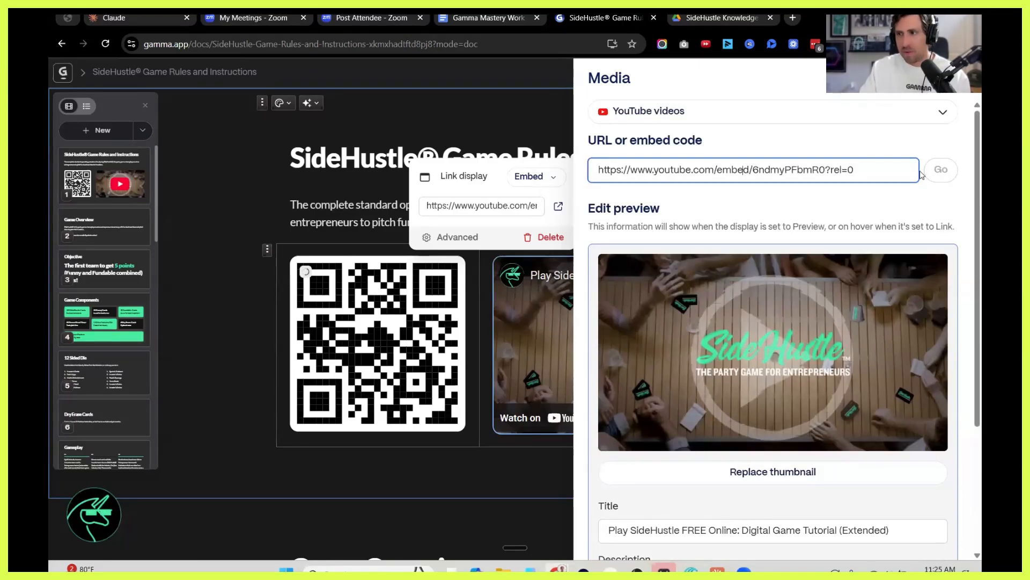
pyautogui.click(564, 184)
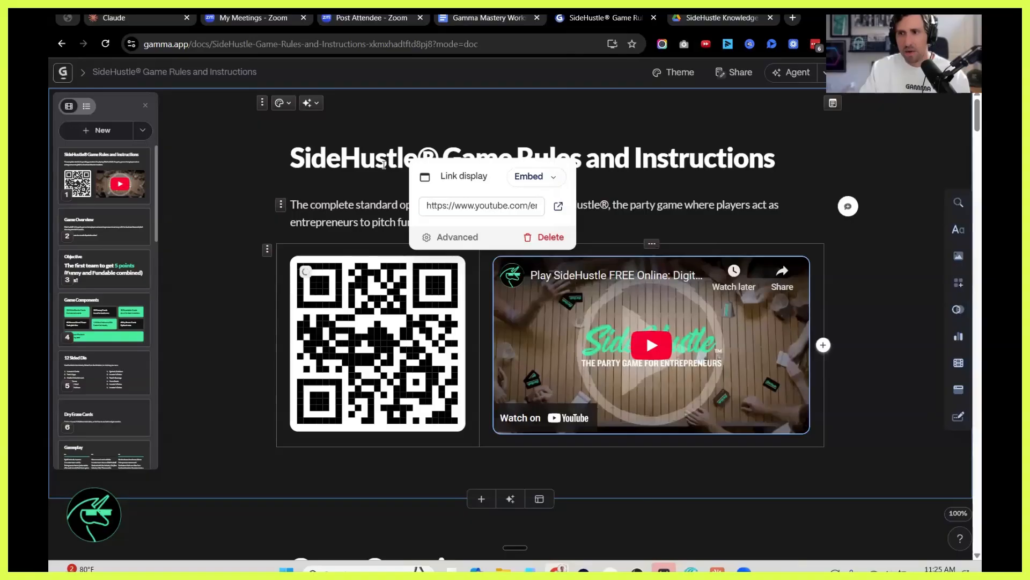
pyautogui.press('Escape')
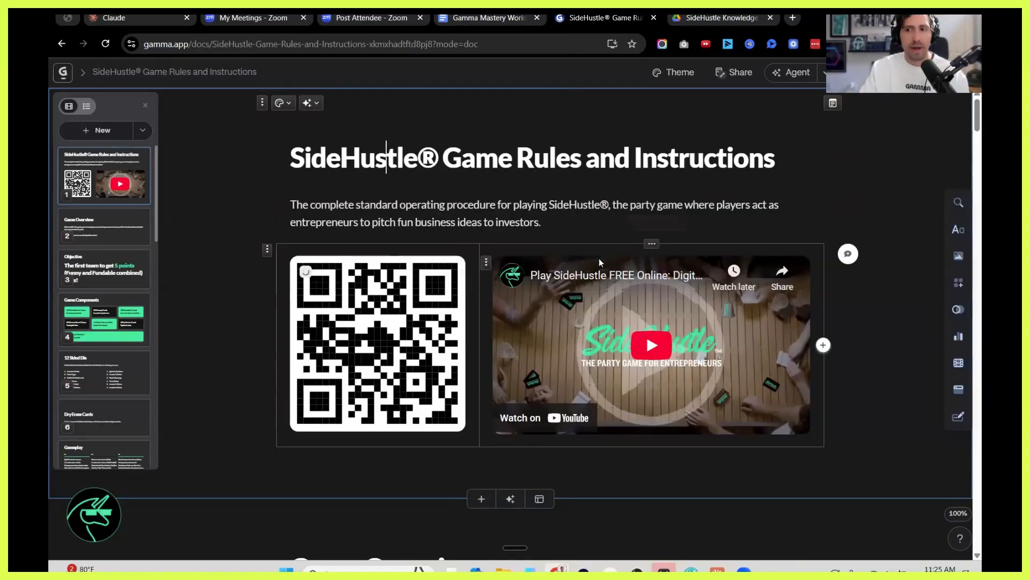
pyautogui.click(385, 161)
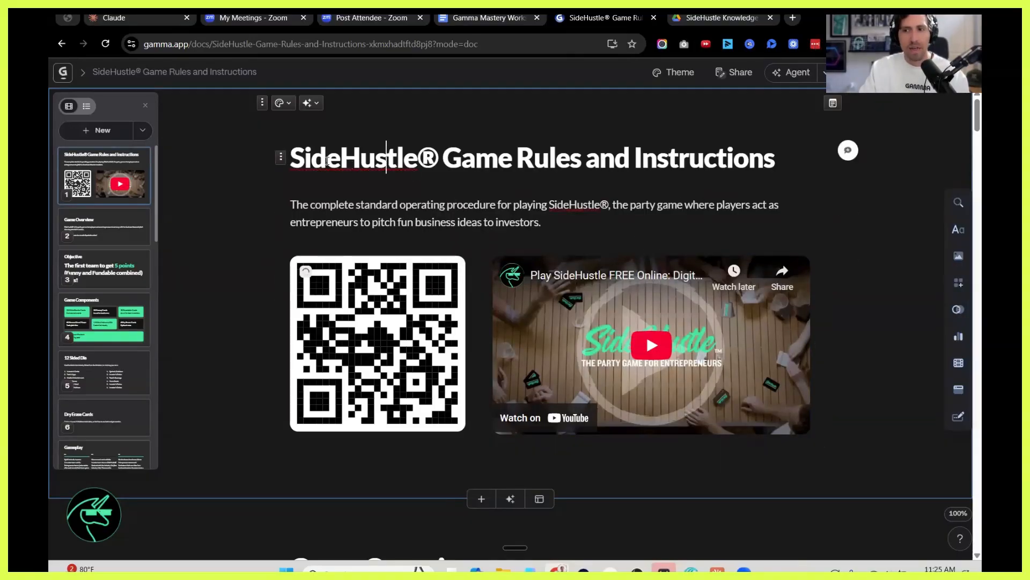
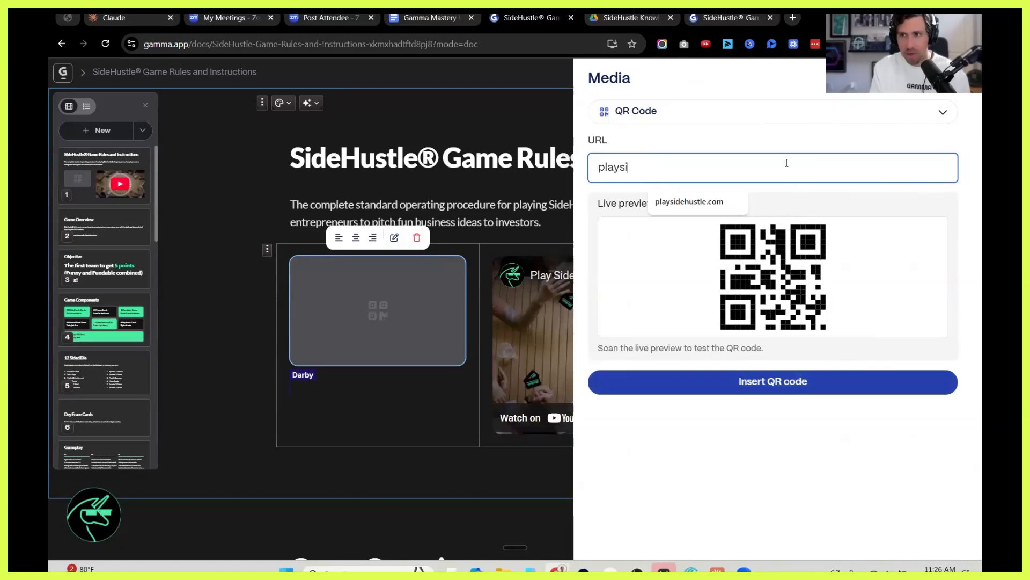
# Insert a QR code linking to playsidehustle.com on the title card and start presenting the document.
pyautogui.click(820, 396)
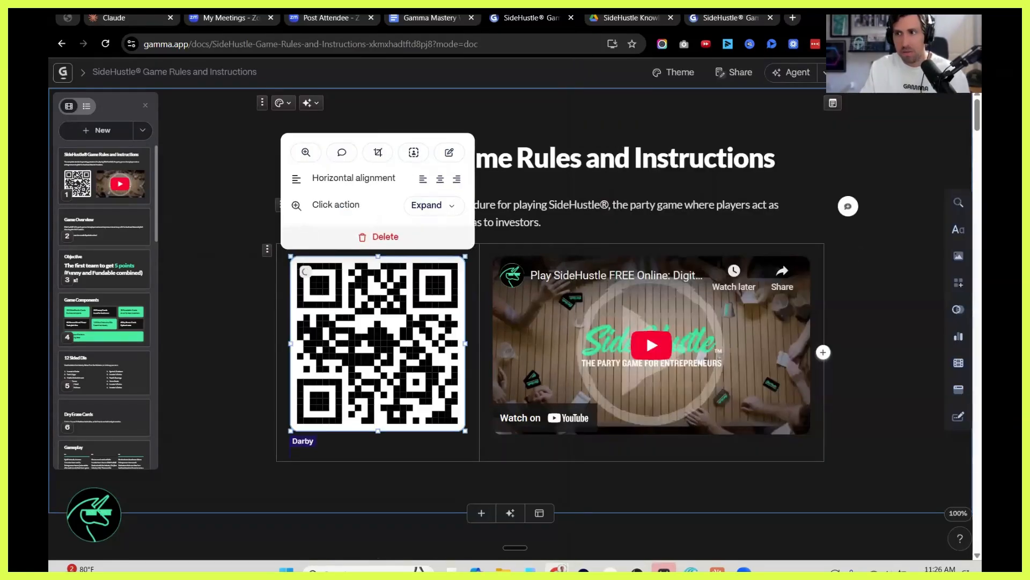
pyautogui.click(864, 73)
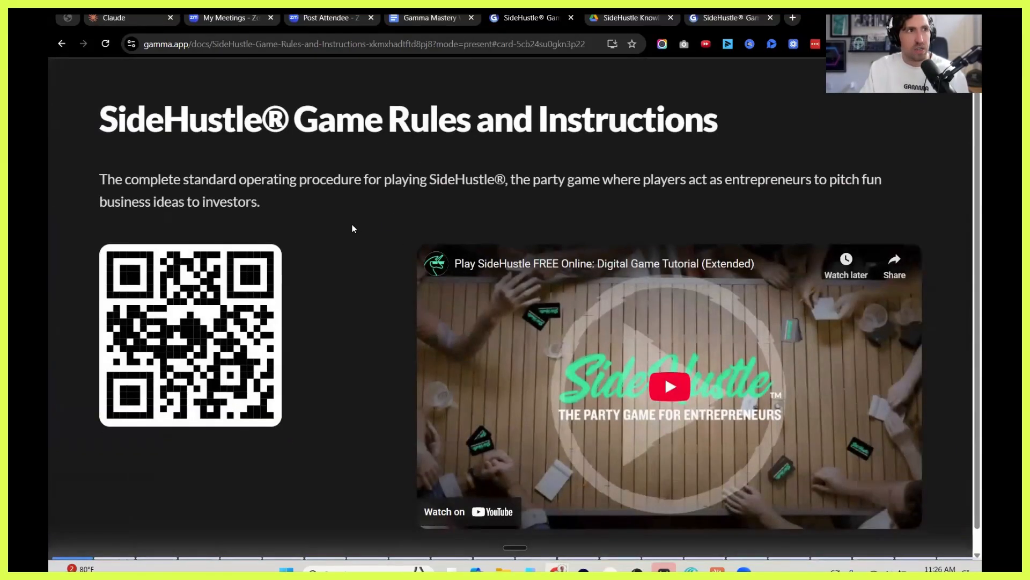
# Examine the presented cards from the title to Dry Erase Cards, exit the presentation and return to the title card.
pyautogui.scroll(-1, 352, 228)
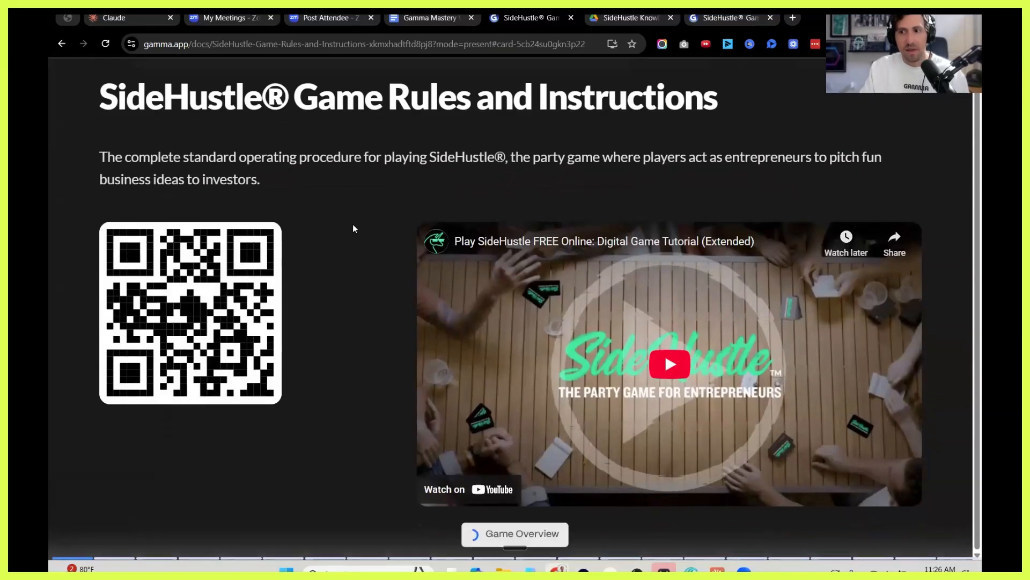
pyautogui.scroll(-3, 352, 224)
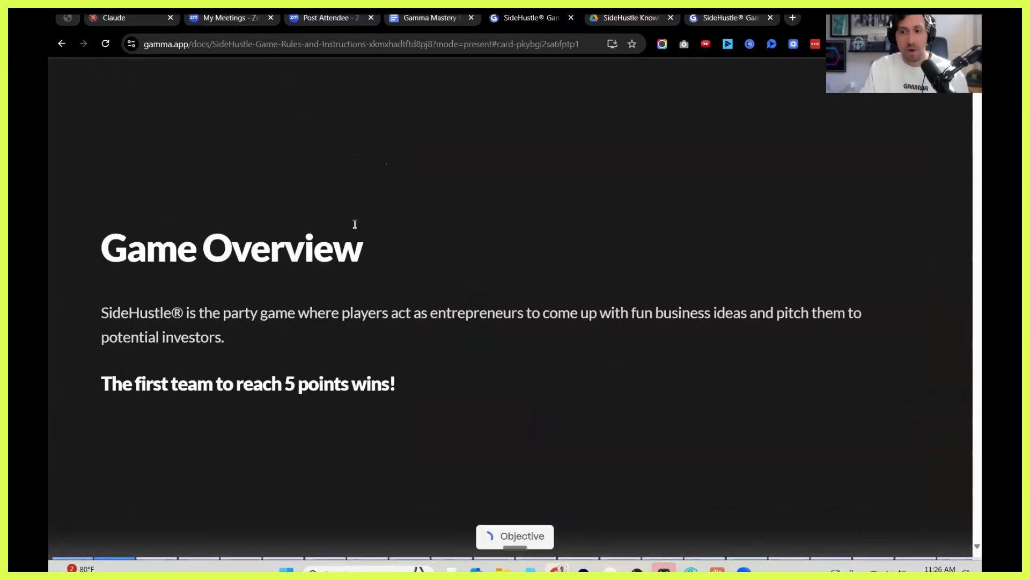
pyautogui.scroll(-2, 354, 224)
pyautogui.scroll(-2, 367, 300)
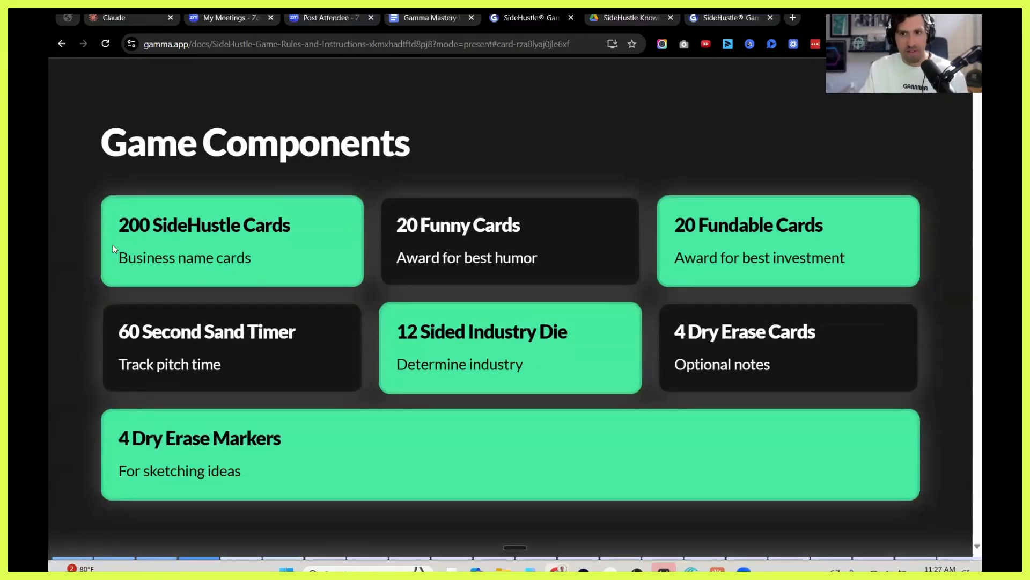
pyautogui.scroll(-2, 82, 249)
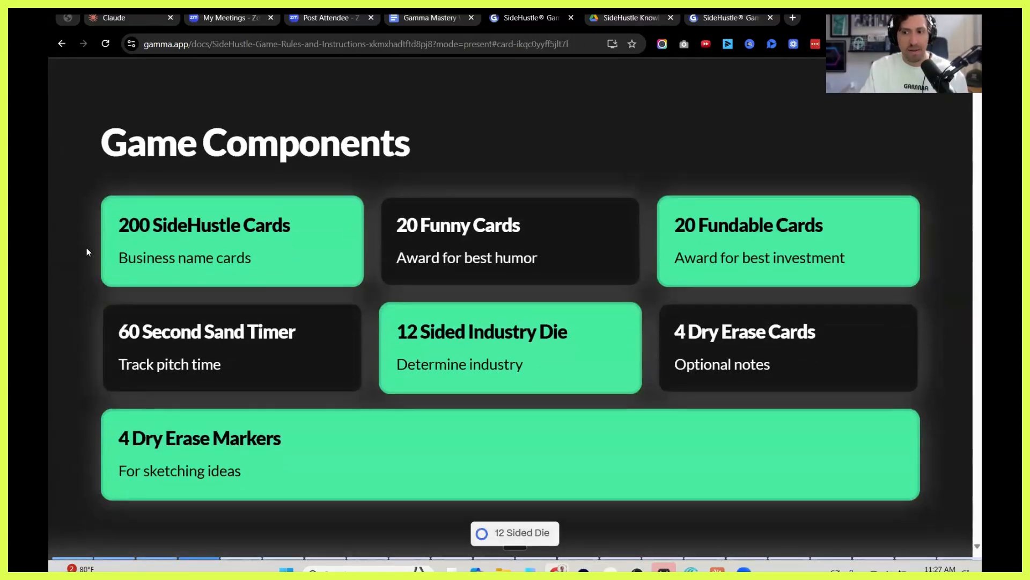
pyautogui.scroll(-2, 93, 249)
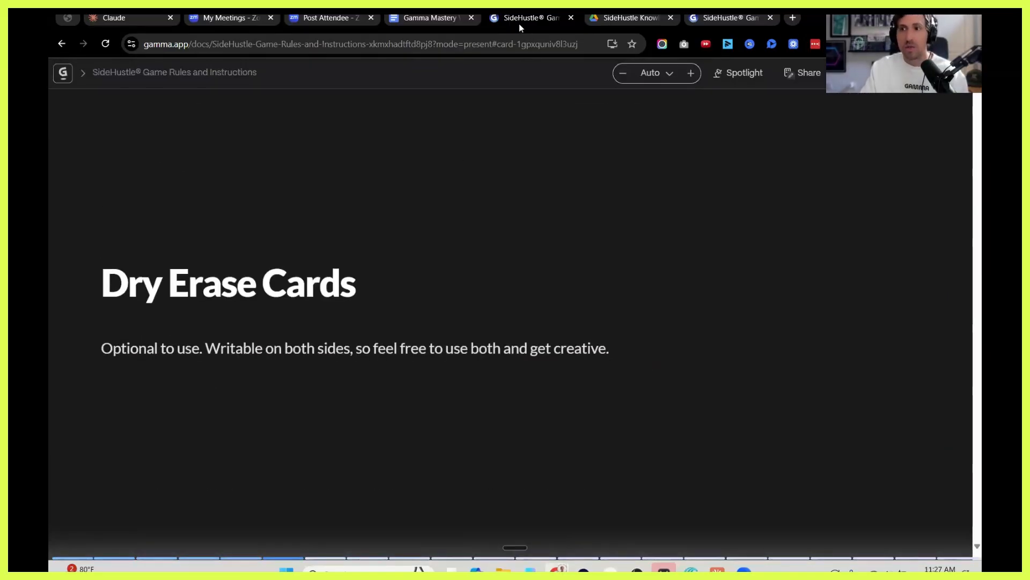
pyautogui.click(858, 73)
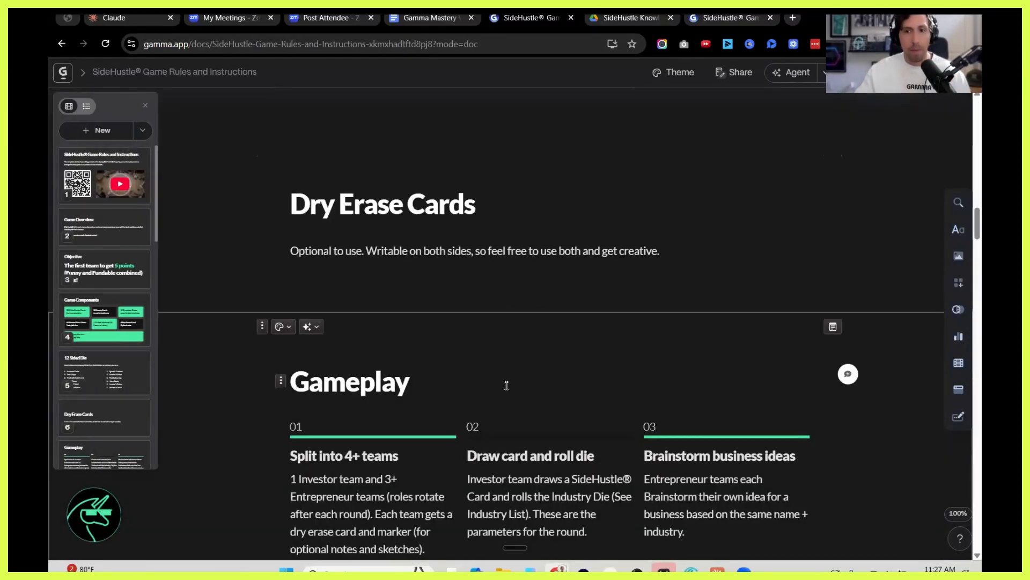
pyautogui.scroll(10, 501, 363)
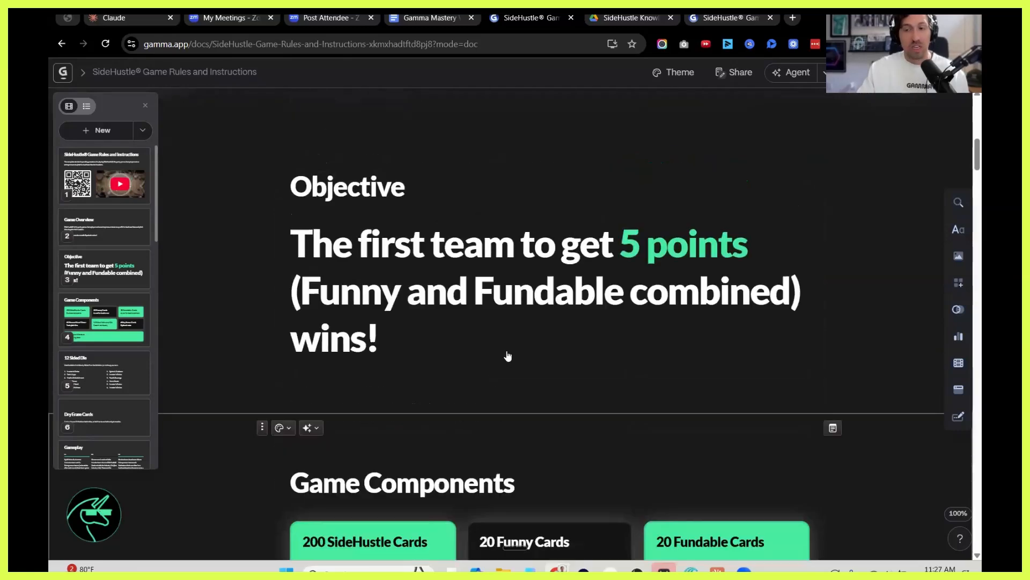
pyautogui.scroll(5, 507, 350)
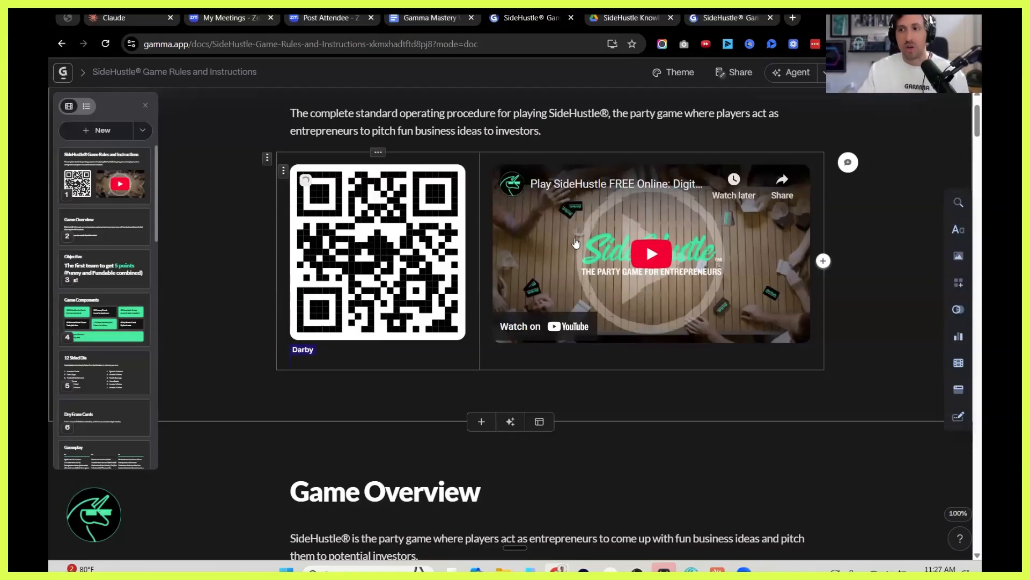
pyautogui.scroll(2, 642, 212)
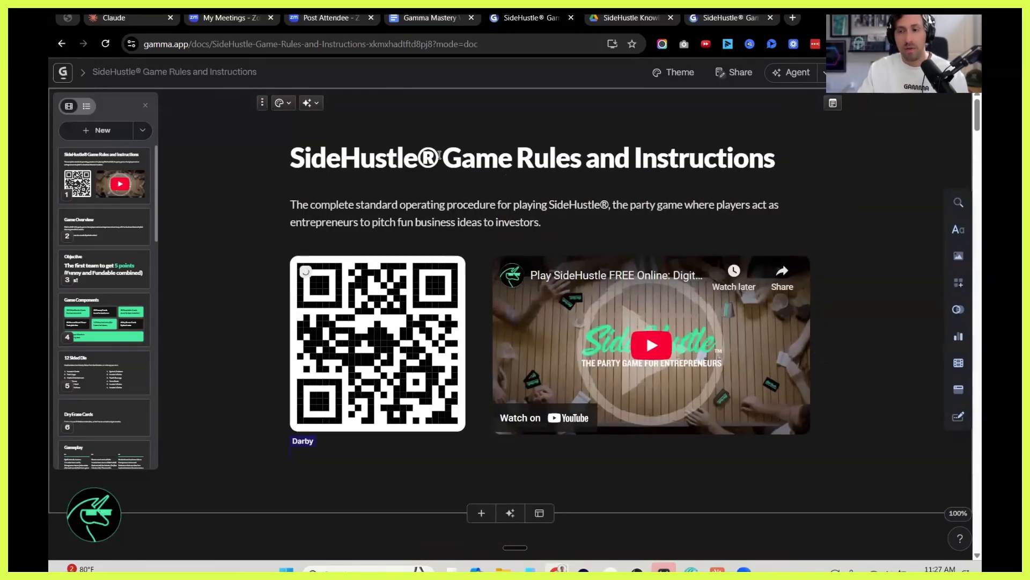
pyautogui.click(422, 21)
pyautogui.scroll(3, 447, 356)
pyautogui.moveTo(447, 356); pyautogui.dragTo(326, 356)
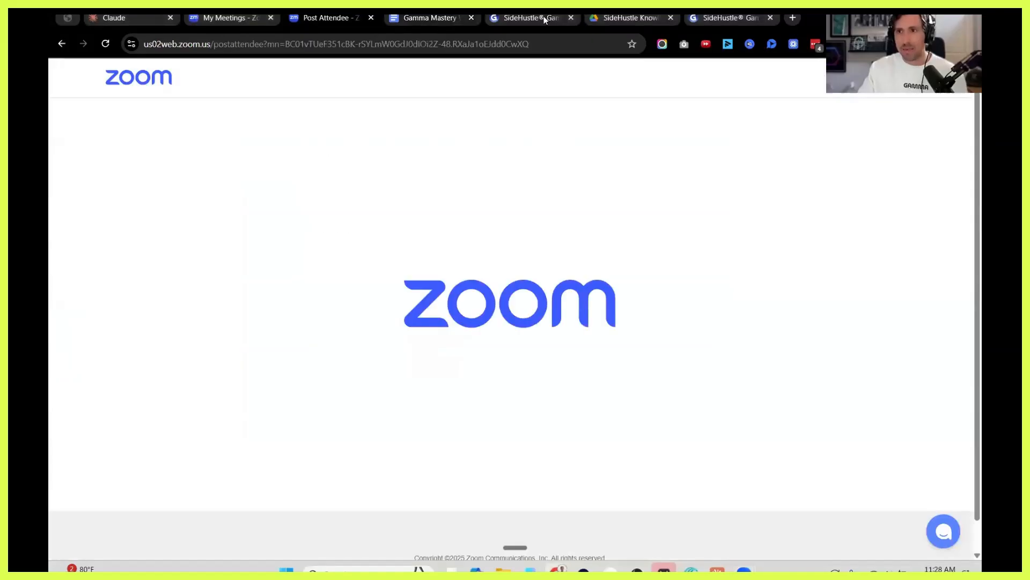
pyautogui.click(542, 19)
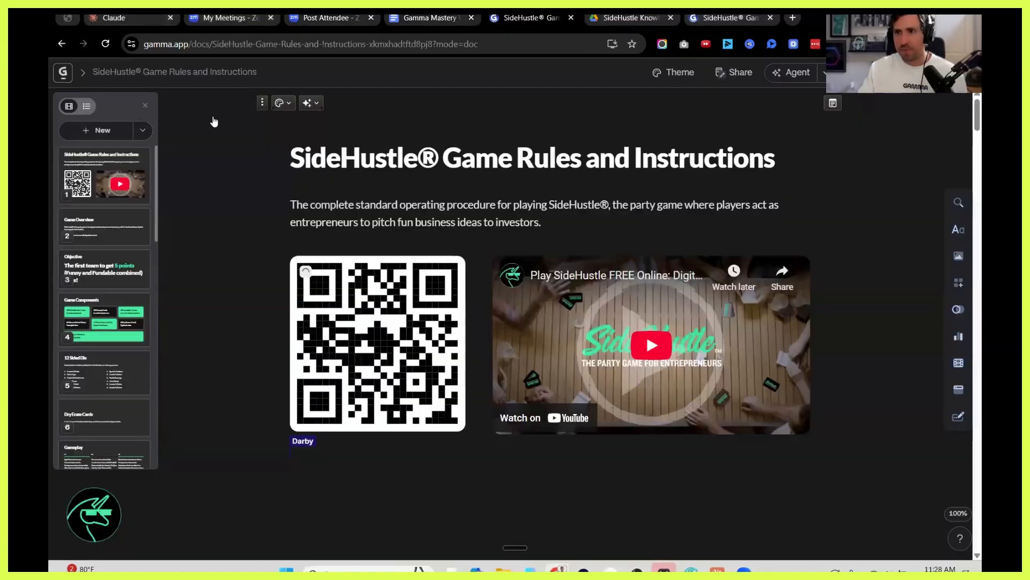
# Start a new AI creation from an imported file and upload SideHustle® Game Rules and Instructions (2) (2).pdf.
pyautogui.click(63, 75)
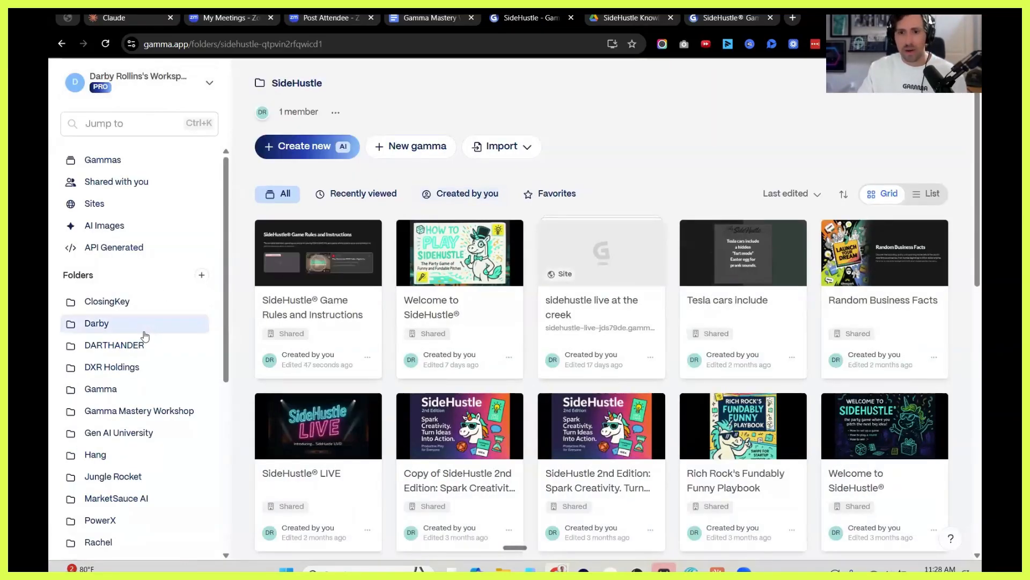
pyautogui.scroll(-3, 144, 330)
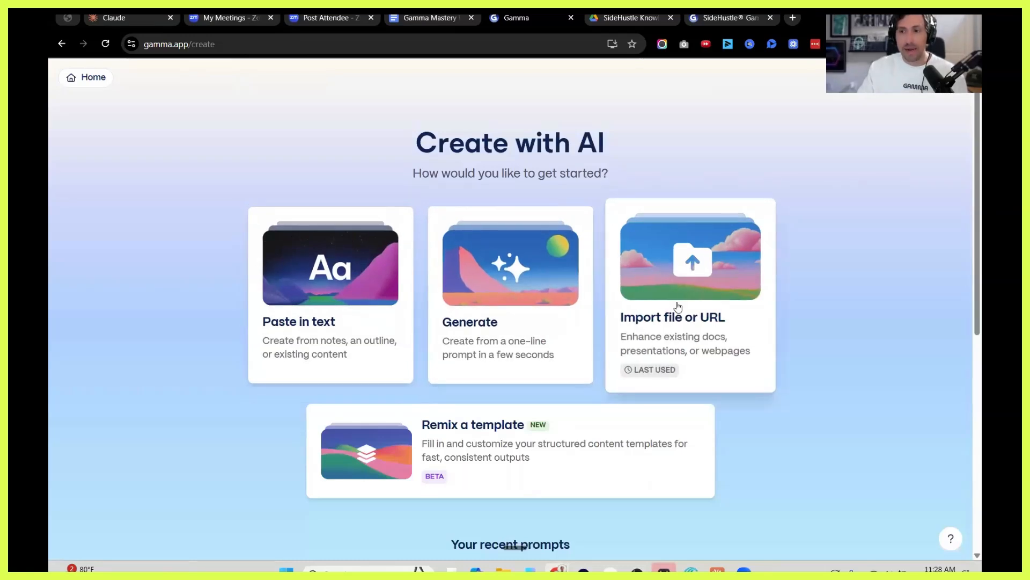
pyautogui.click(666, 273)
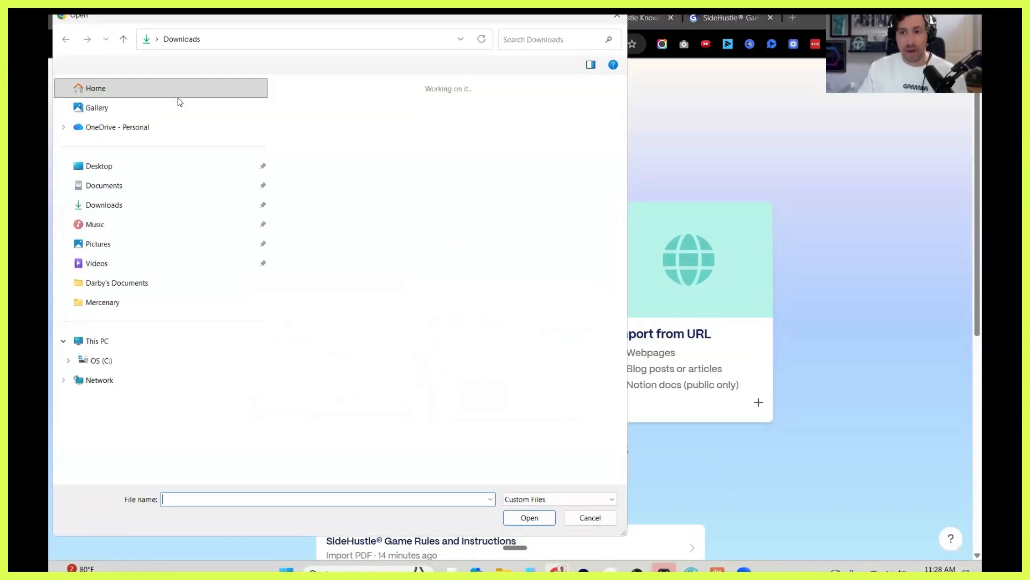
pyautogui.click(327, 140)
pyautogui.click(529, 518)
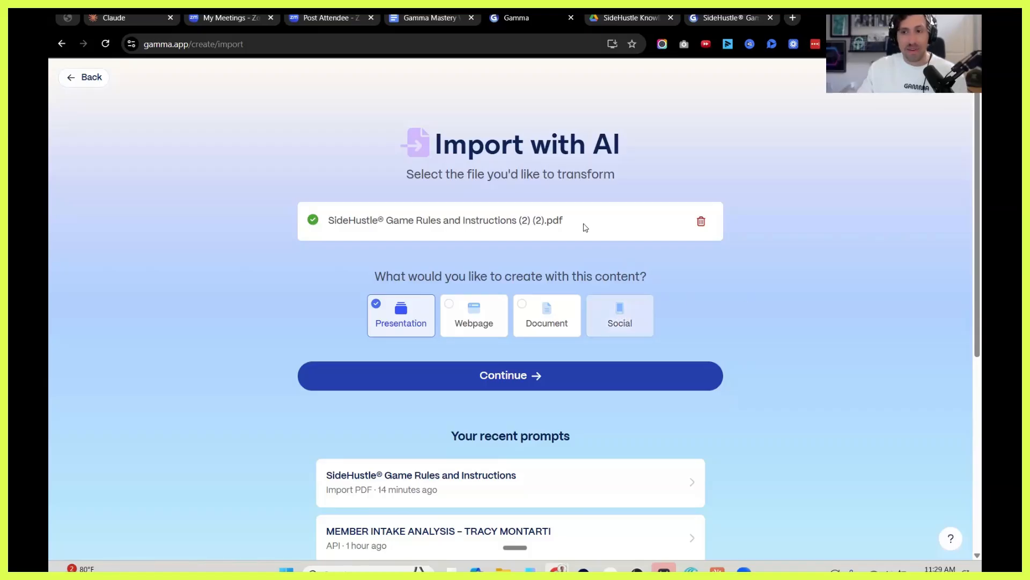
# Choose Social as the output for the imported PDF, continue to the prompt editor and set the text content mode to Generate.
pyautogui.click(623, 320)
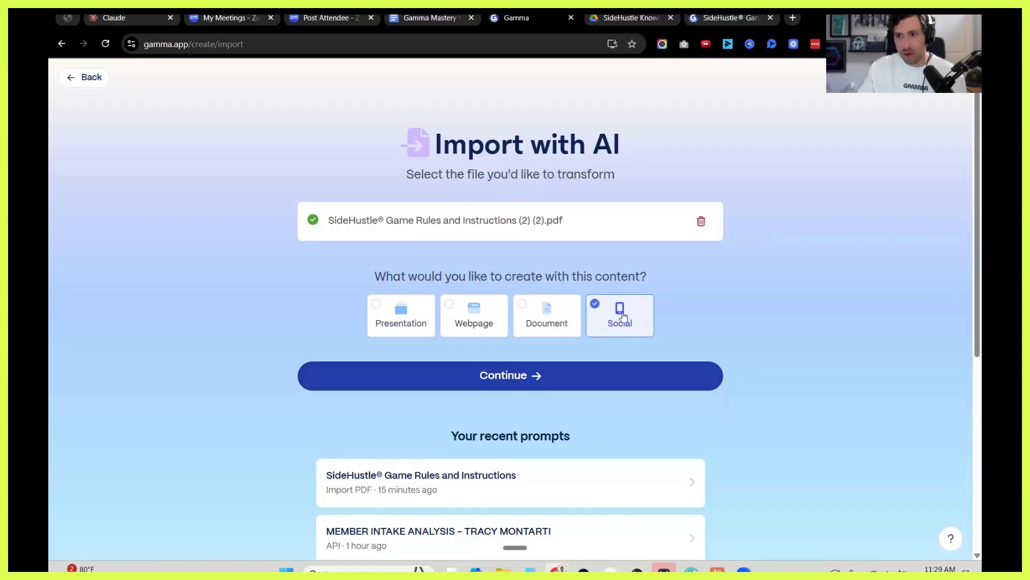
pyautogui.click(507, 374)
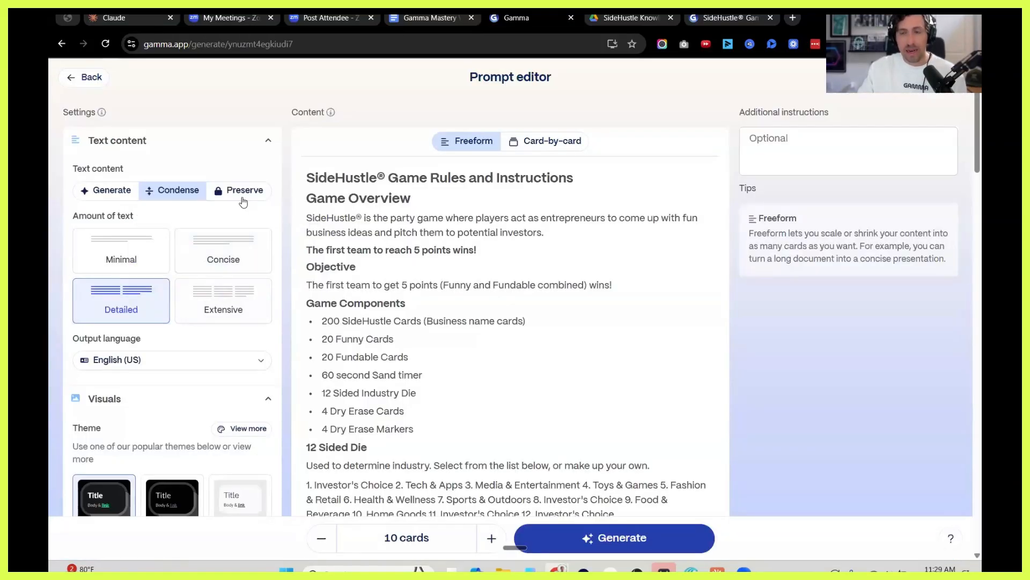
pyautogui.click(233, 192)
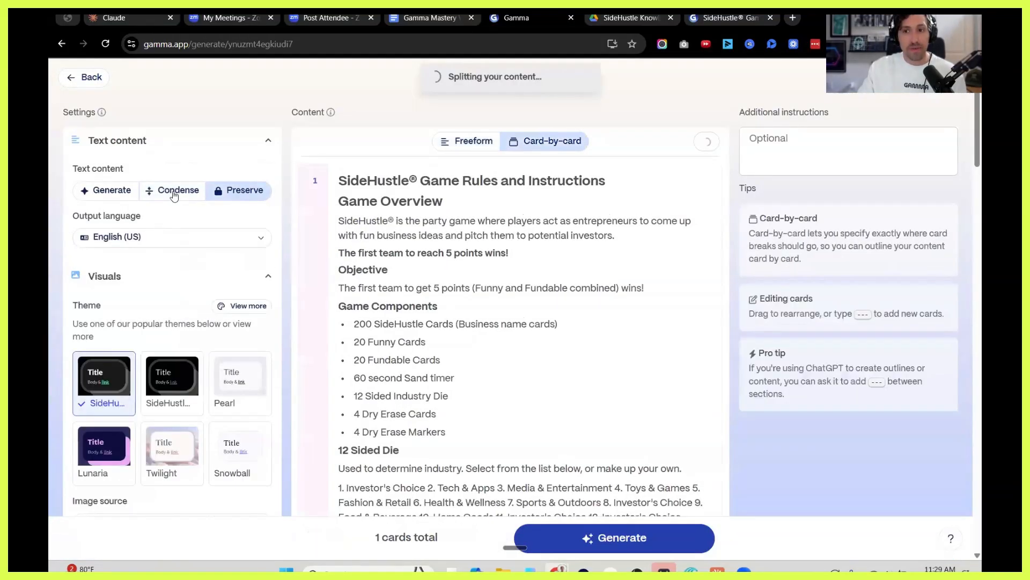
pyautogui.click(164, 191)
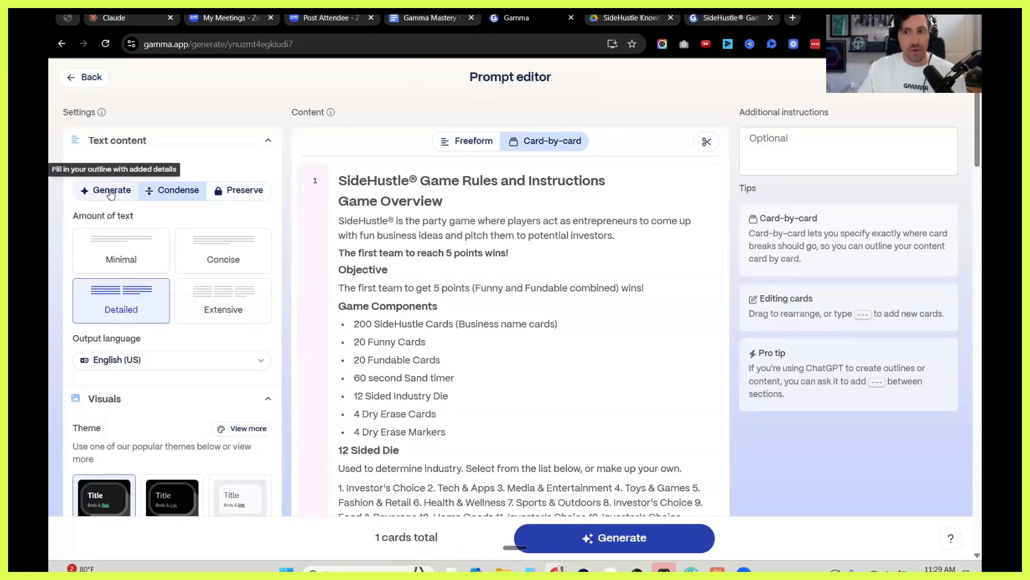
pyautogui.click(114, 192)
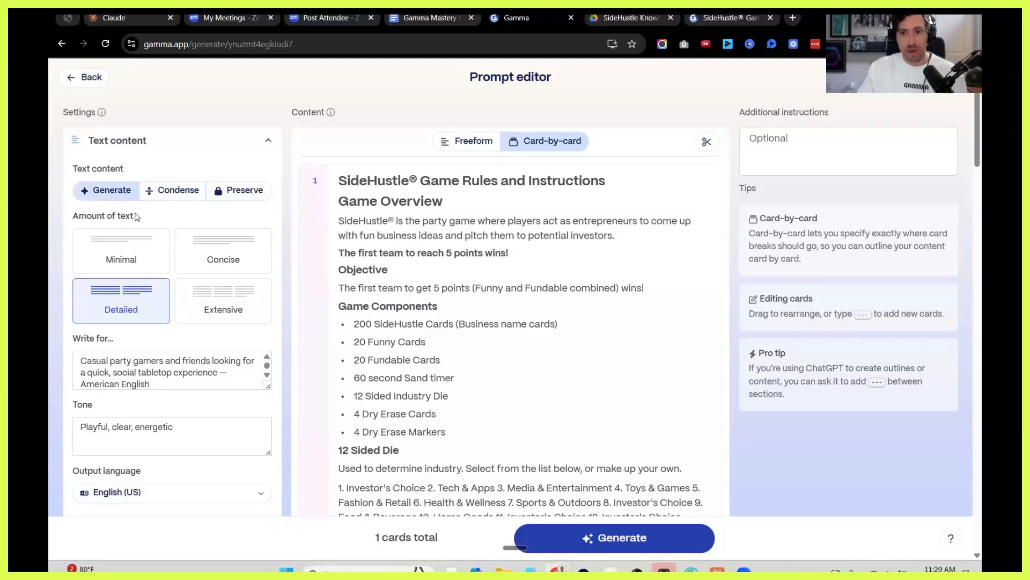
# Try the card-by-card layout by having the content split into cards, and return the content to Freeform.
pyautogui.scroll(-1, 155, 209)
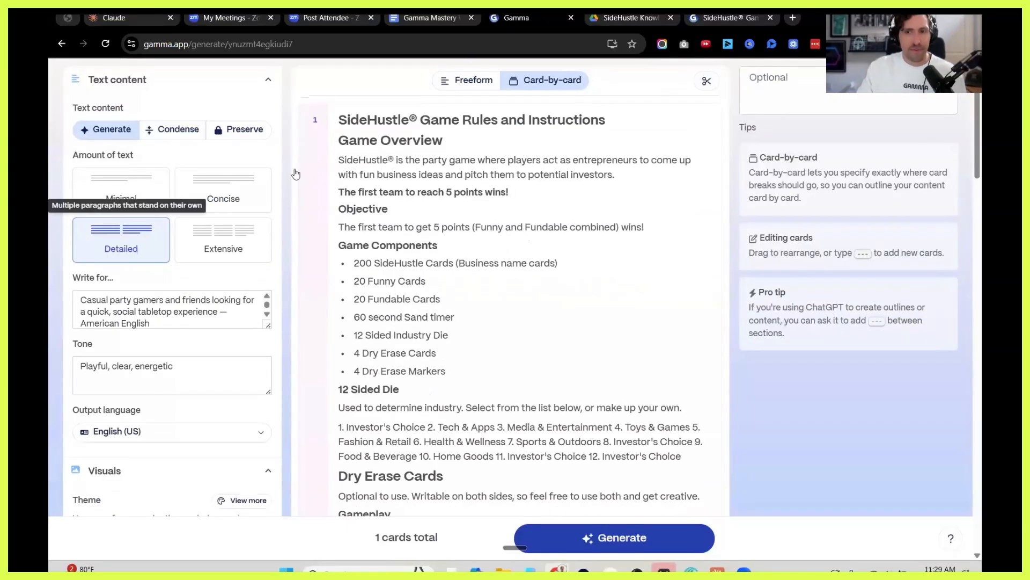
pyautogui.click(483, 83)
pyautogui.click(528, 81)
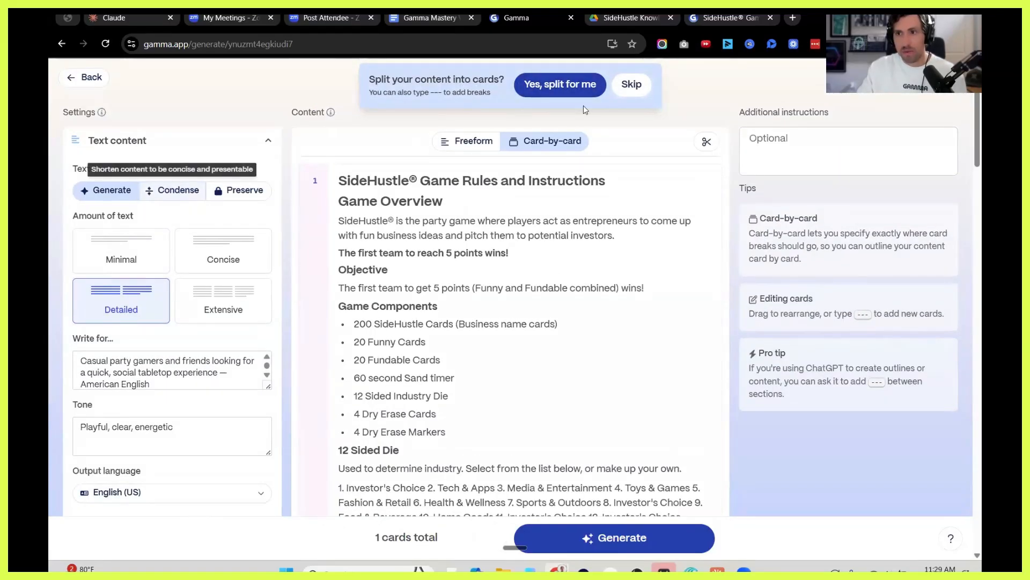
pyautogui.click(555, 87)
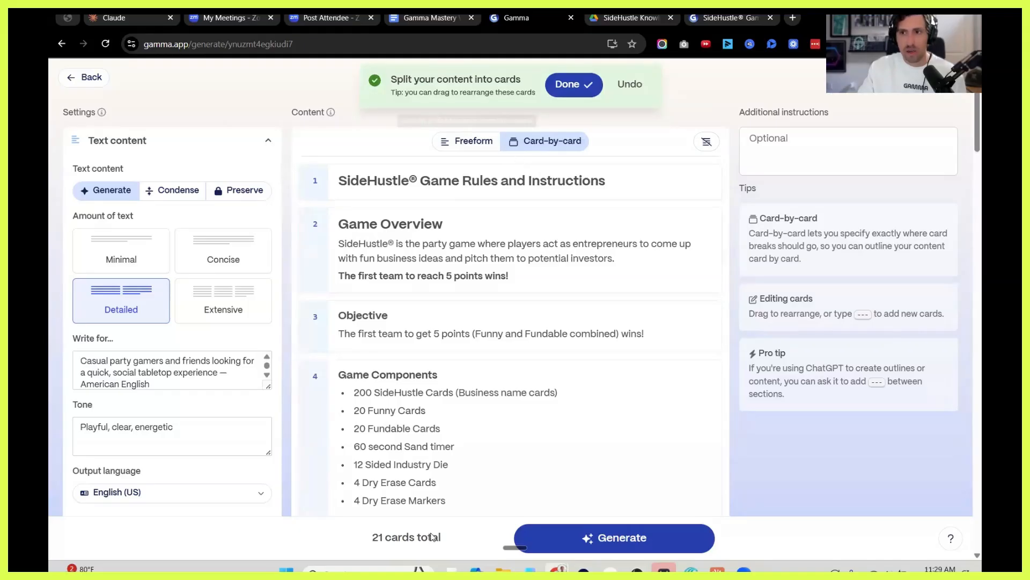
pyautogui.click(468, 142)
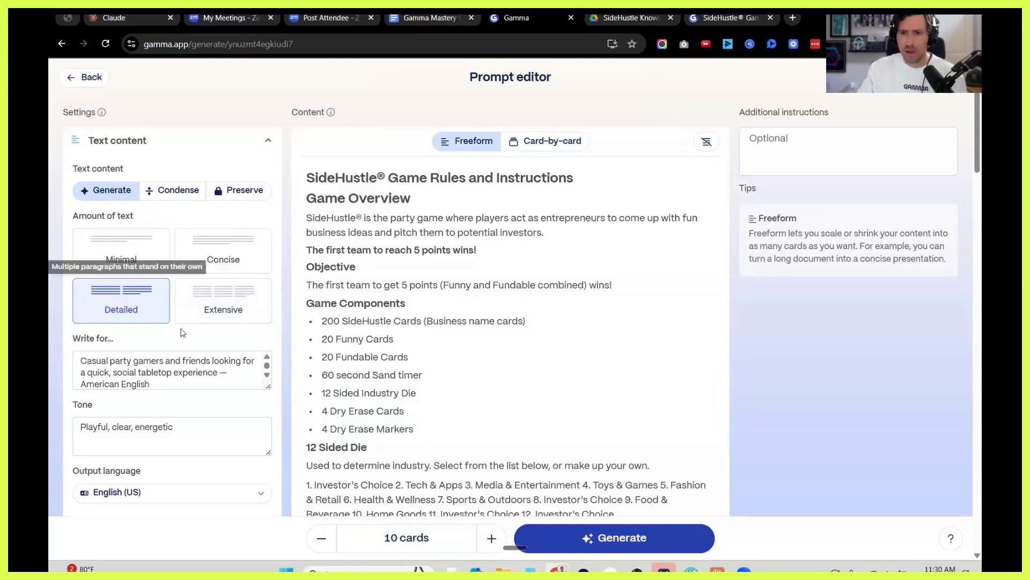
# Replace the target audience description with "How SideHustle is becoming a hit for companies hosting experiential teambuilding activities".
pyautogui.scroll(-1, 185, 333)
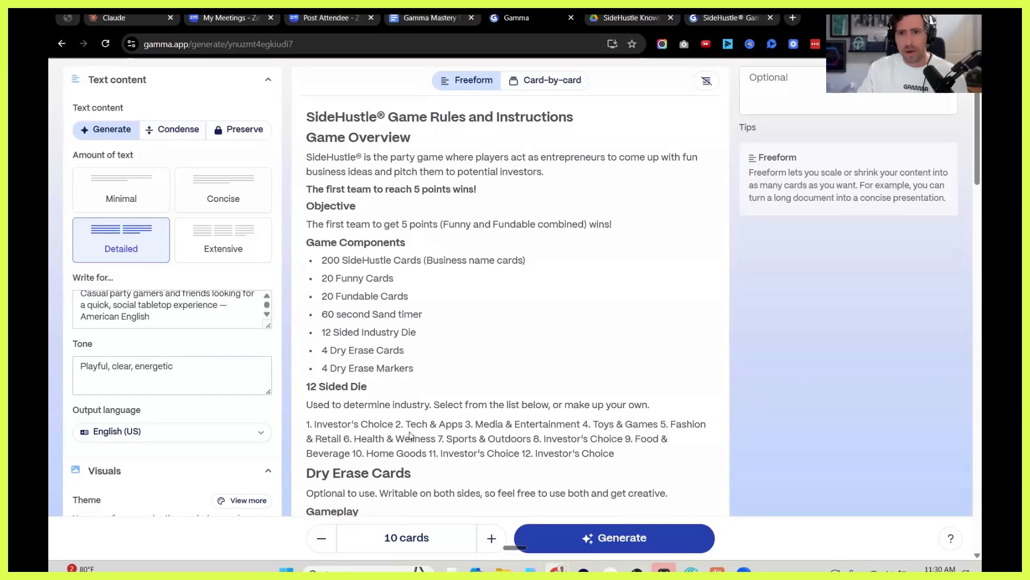
pyautogui.scroll(-3, 341, 338)
pyautogui.scroll(3, 341, 339)
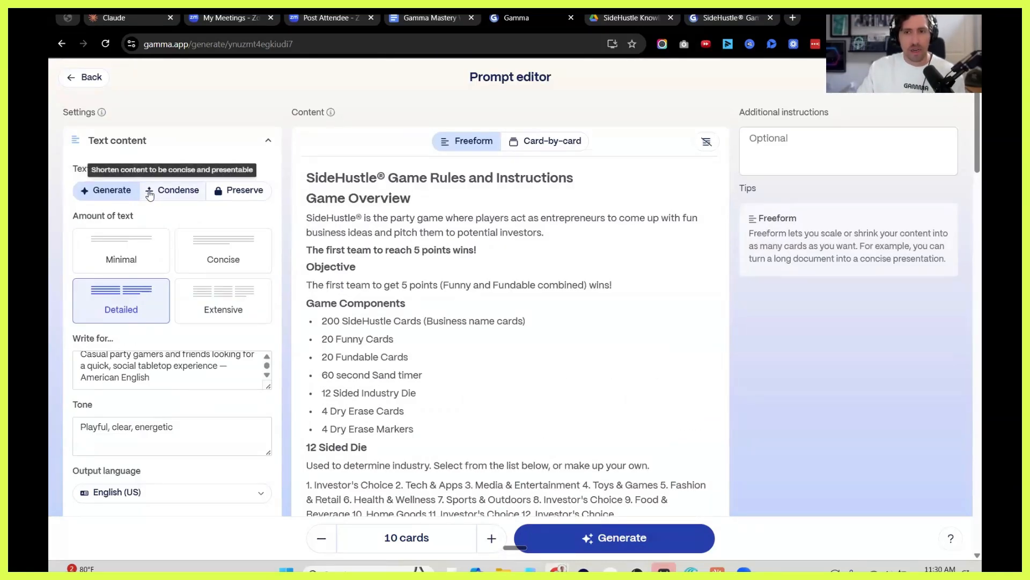
pyautogui.scroll(-2, 122, 300)
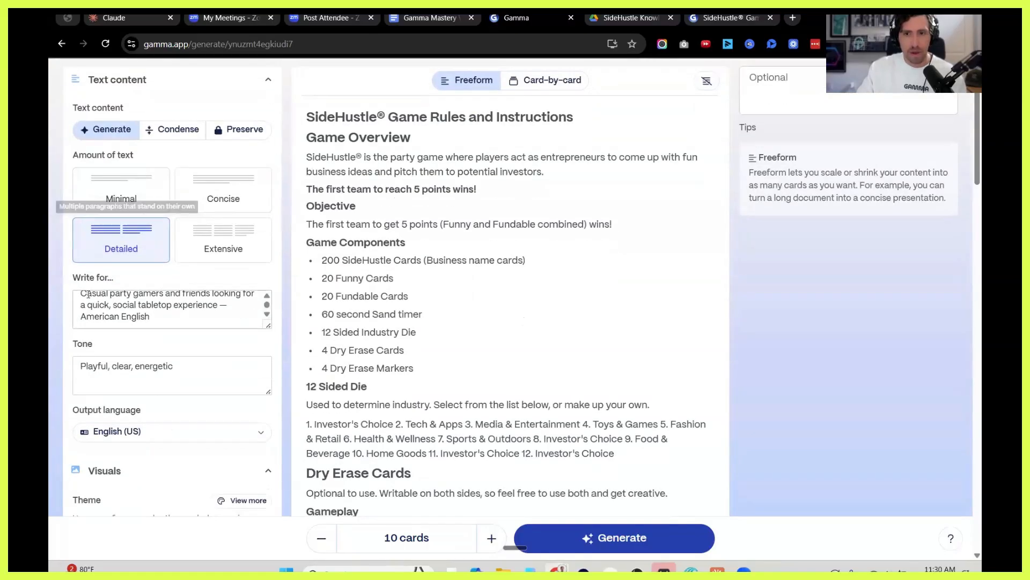
pyautogui.scroll(1, 195, 310)
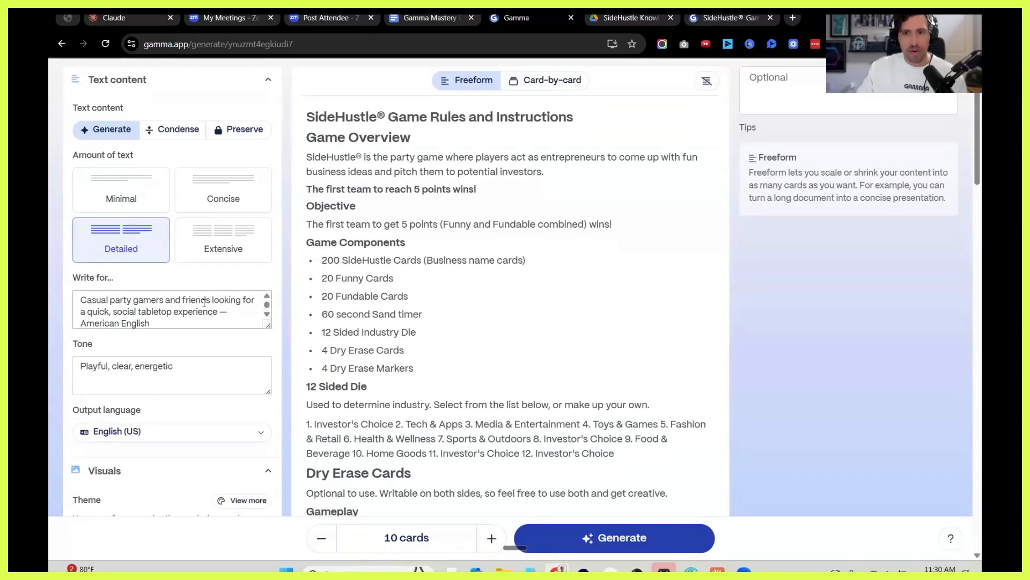
pyautogui.click(185, 322)
pyautogui.hotkey('ctrl', 'a')
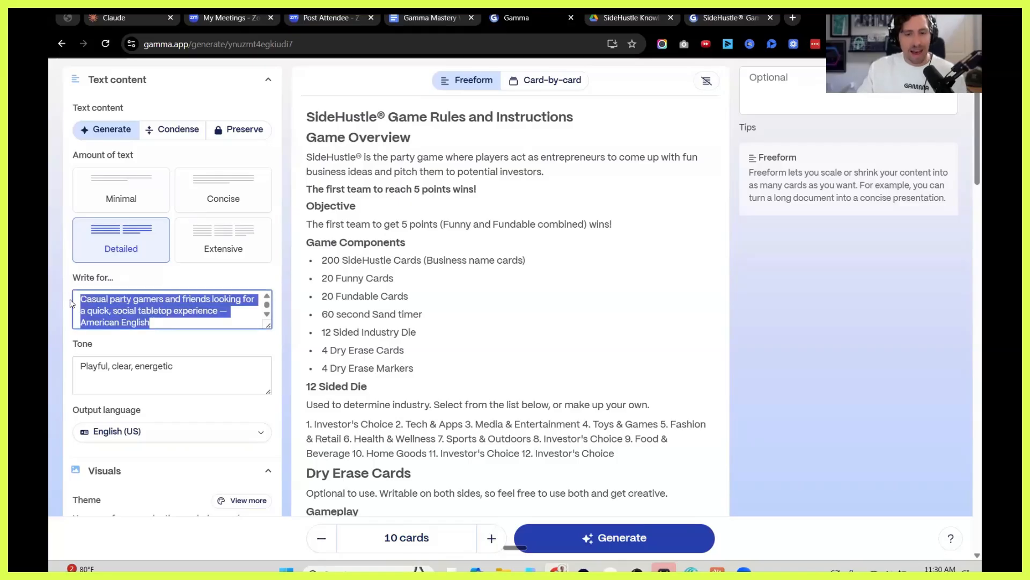
pyautogui.write('How S')
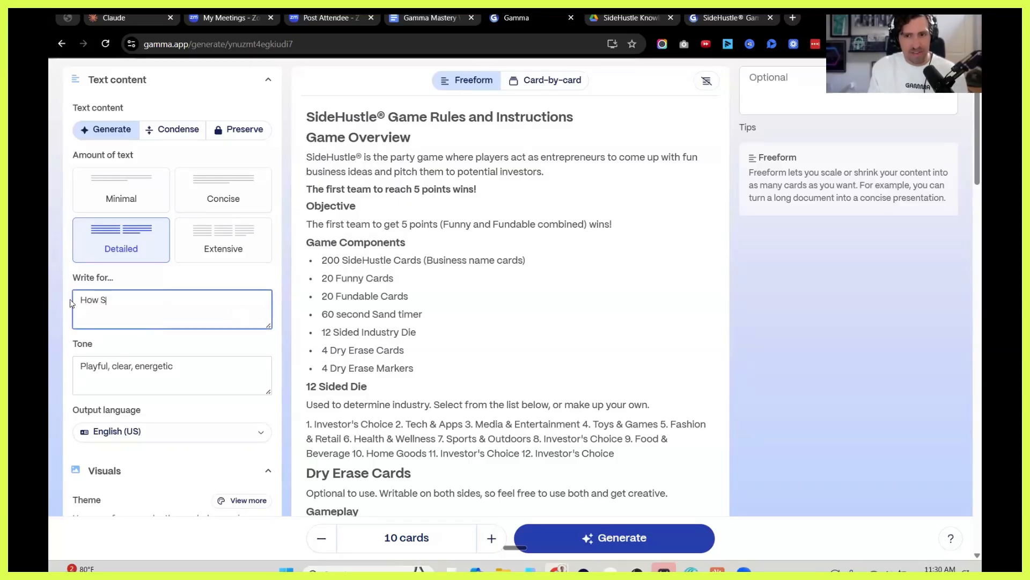
pyautogui.write('ideHustle is becoming a hit f')
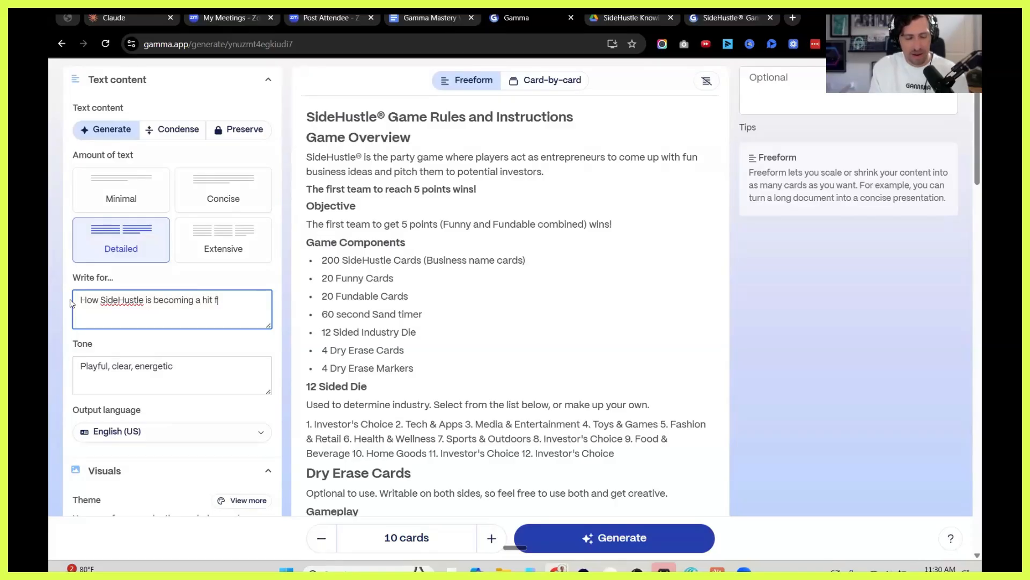
pyautogui.write('or companies')
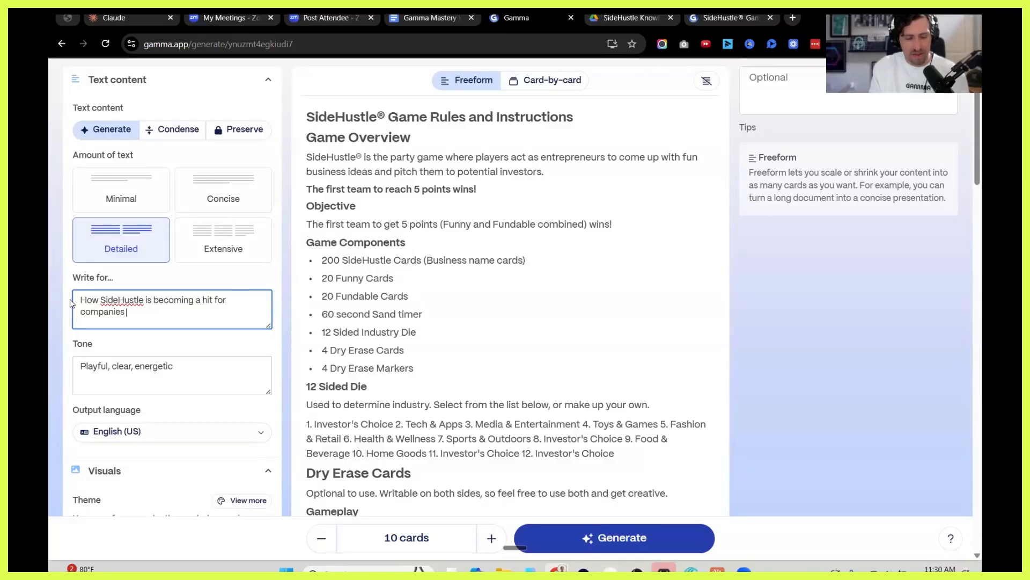
pyautogui.write(' hosting experi')
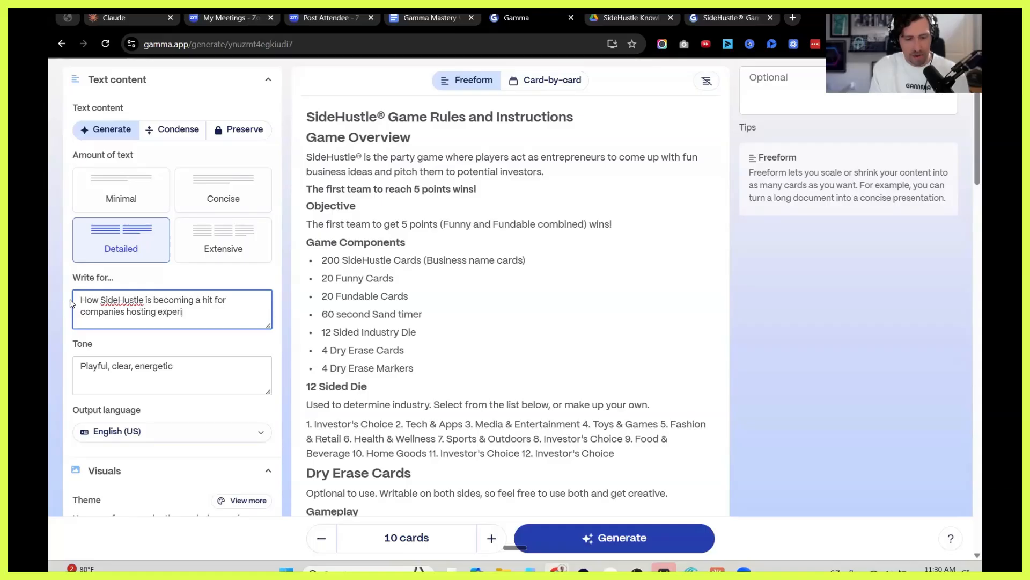
pyautogui.write('ential teambuilding activities')
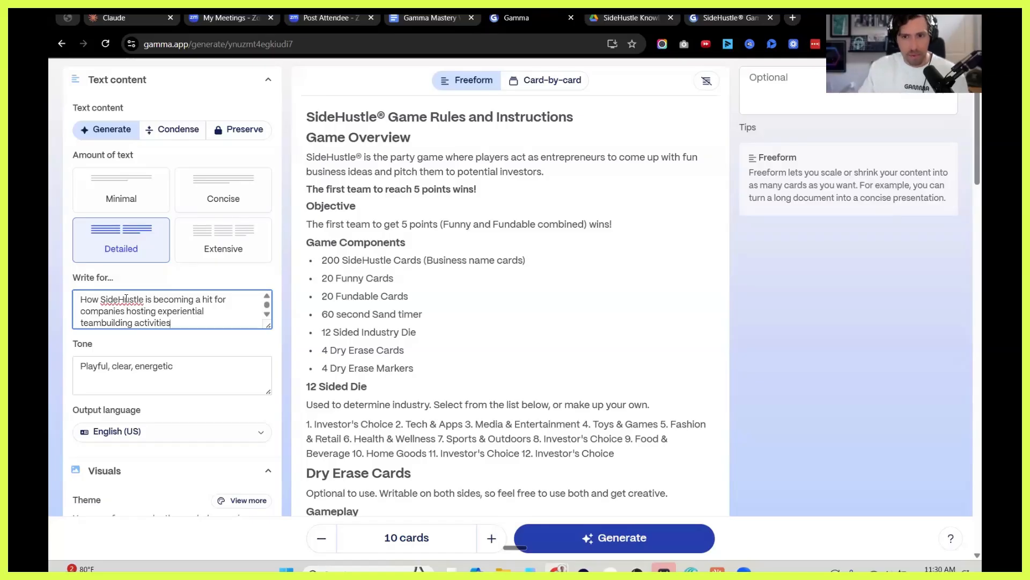
pyautogui.doubleClick(121, 299)
pyautogui.click(126, 305)
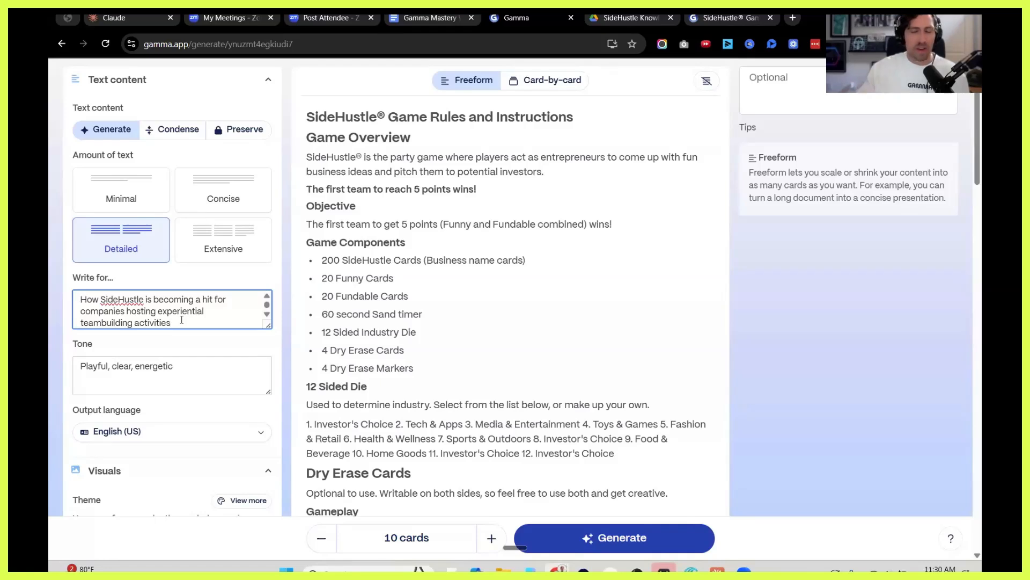
pyautogui.click(205, 318)
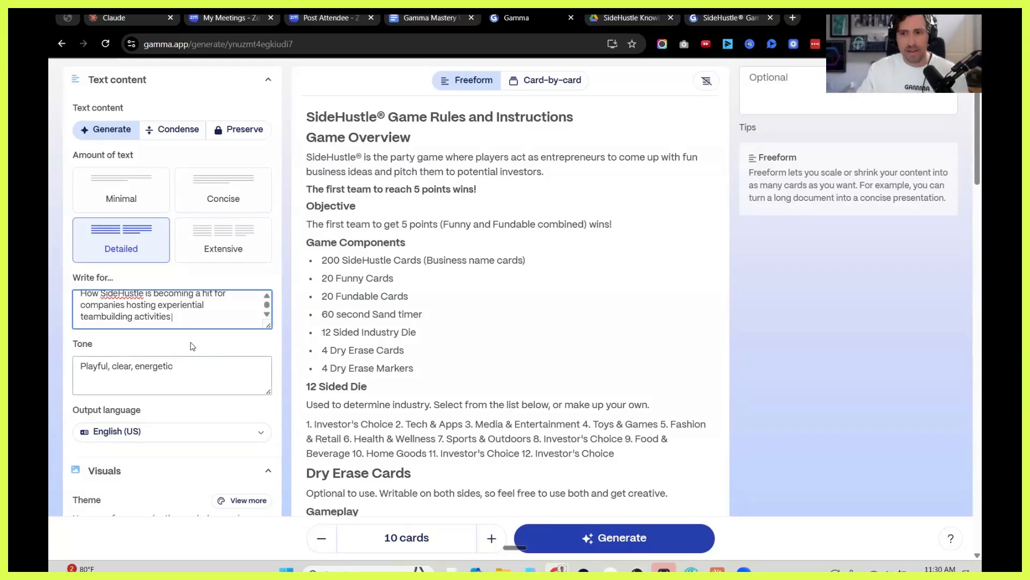
pyautogui.scroll(-3, 192, 346)
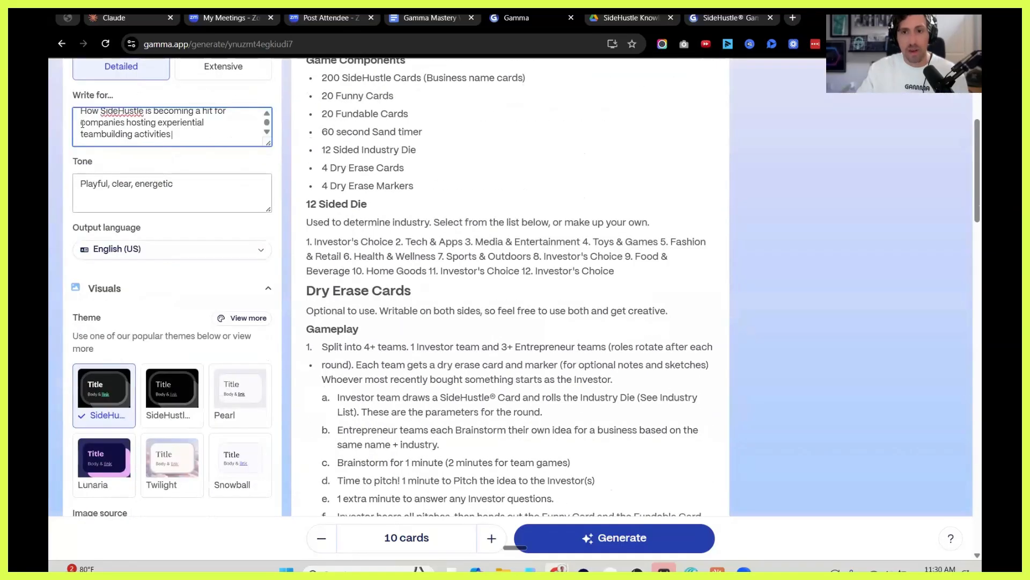
pyautogui.doubleClick(111, 127)
pyautogui.hotkey('ctrl', 'a')
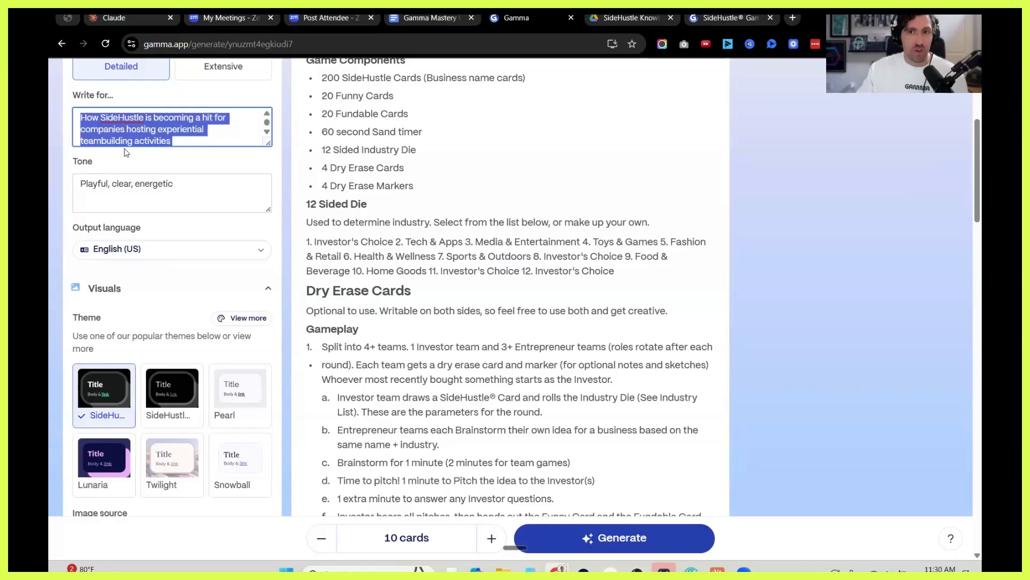
pyautogui.moveTo(86, 184); pyautogui.dragTo(177, 193)
# Review the available image sources and set the post's image source to AI images.
pyautogui.scroll(-1, 125, 247)
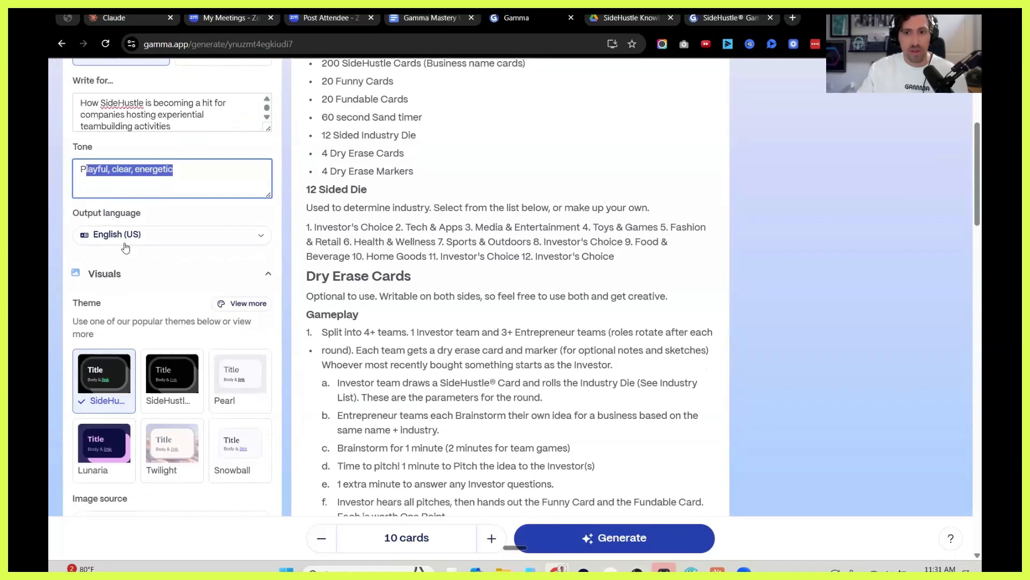
pyautogui.scroll(-2, 125, 247)
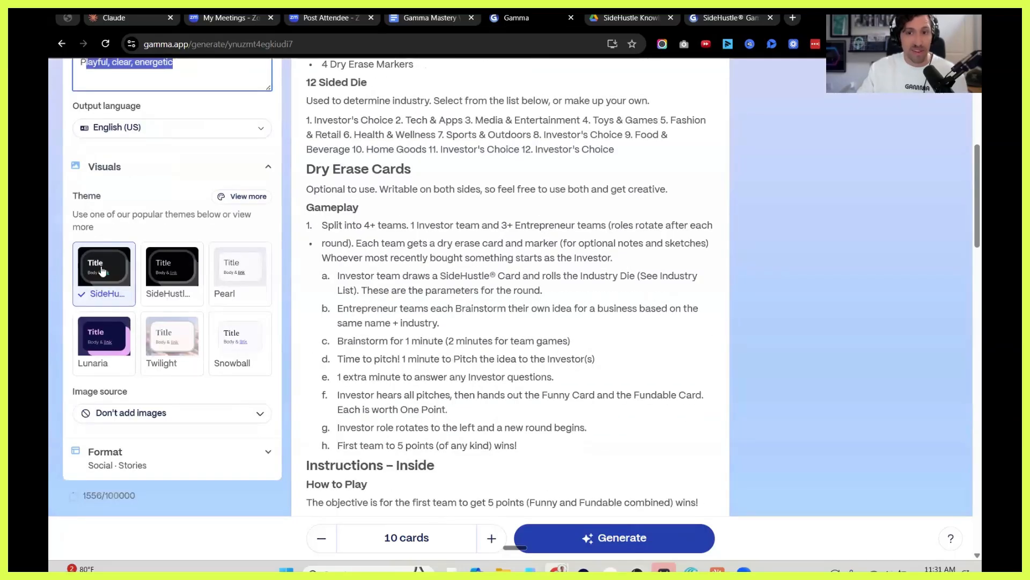
pyautogui.scroll(-2, 145, 309)
pyautogui.click(149, 296)
pyautogui.scroll(-3, 150, 333)
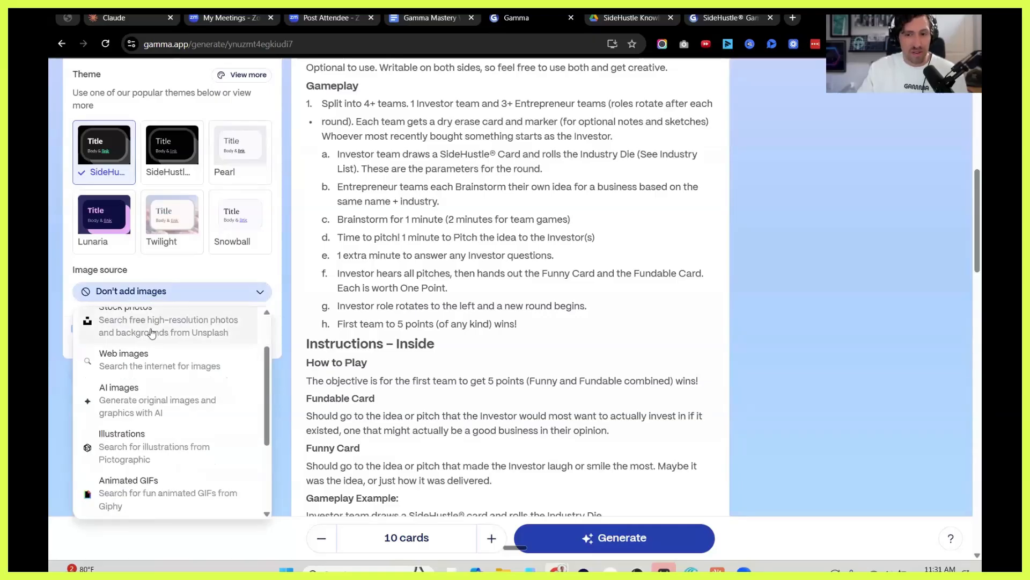
pyautogui.scroll(3, 153, 430)
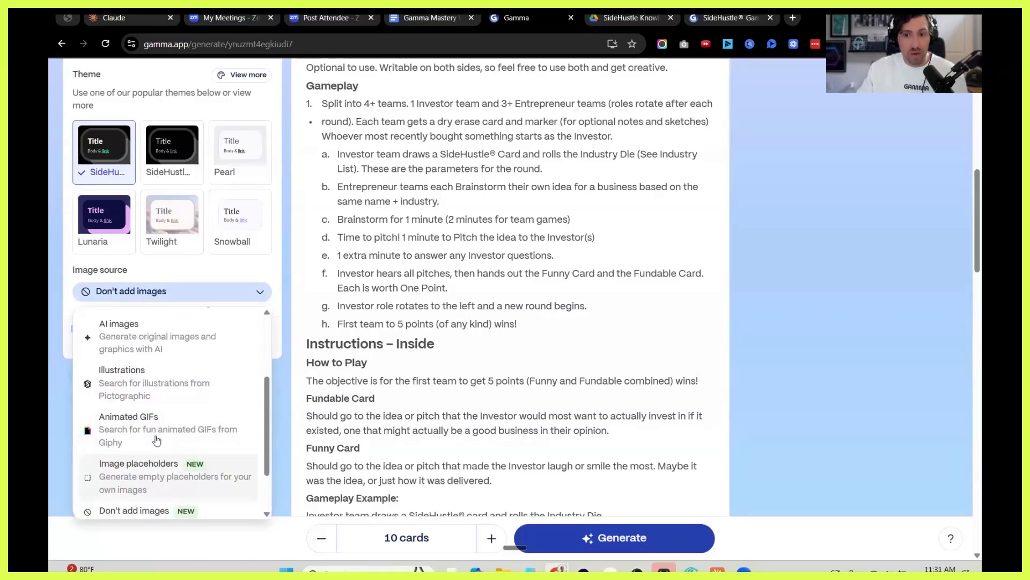
pyautogui.click(165, 292)
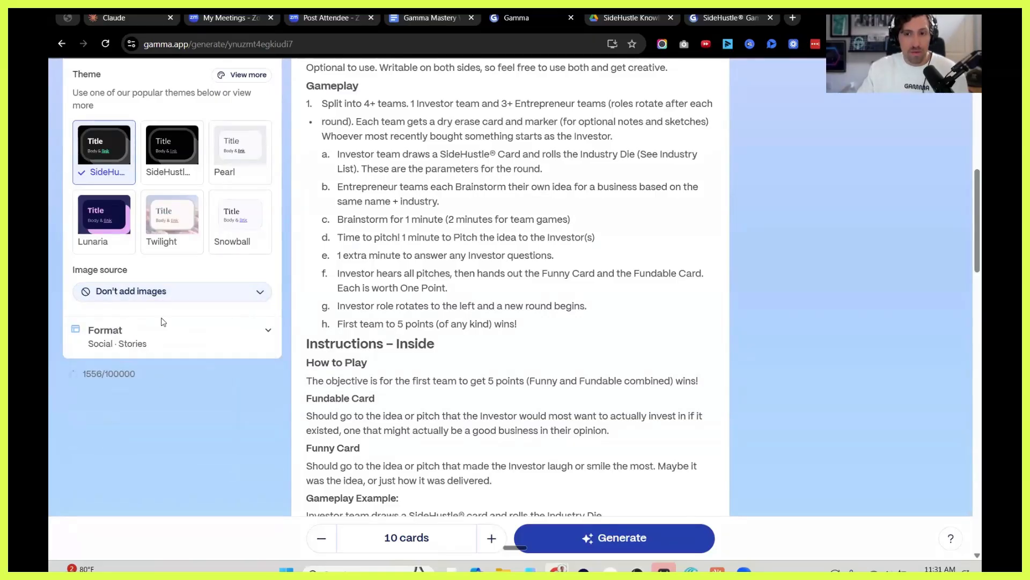
pyautogui.click(165, 292)
pyautogui.scroll(-2, 136, 349)
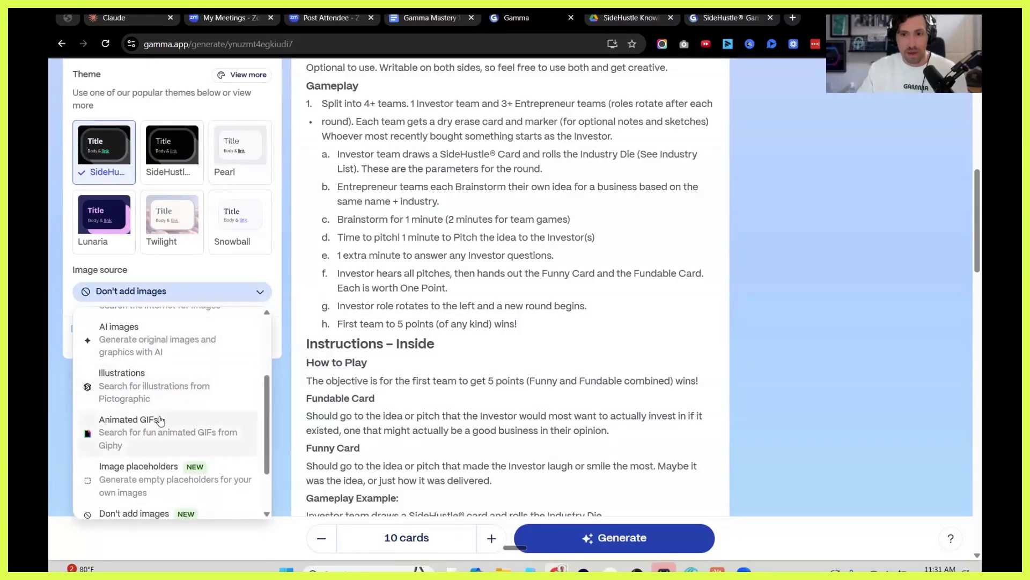
pyautogui.scroll(2, 155, 423)
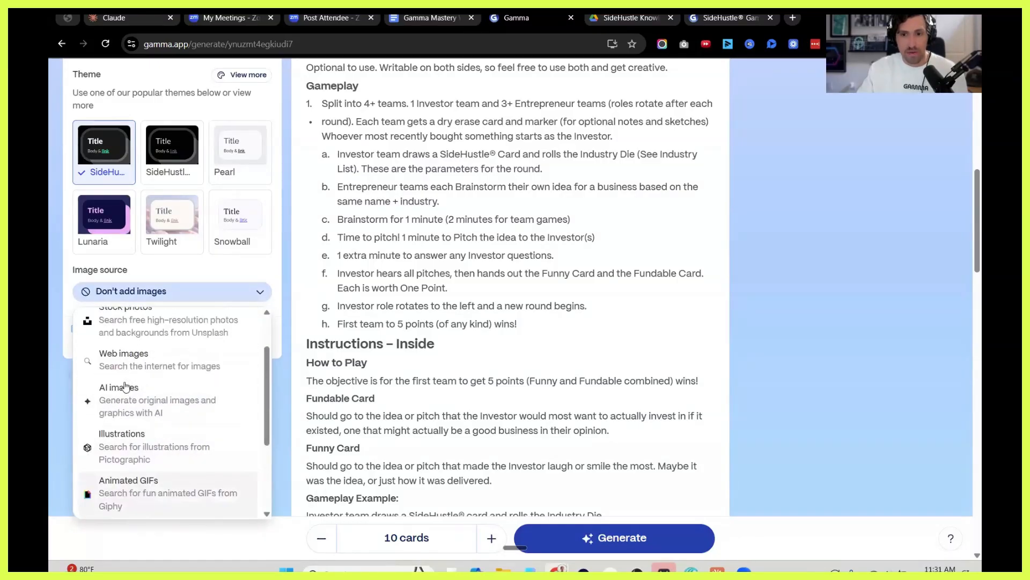
pyautogui.click(169, 404)
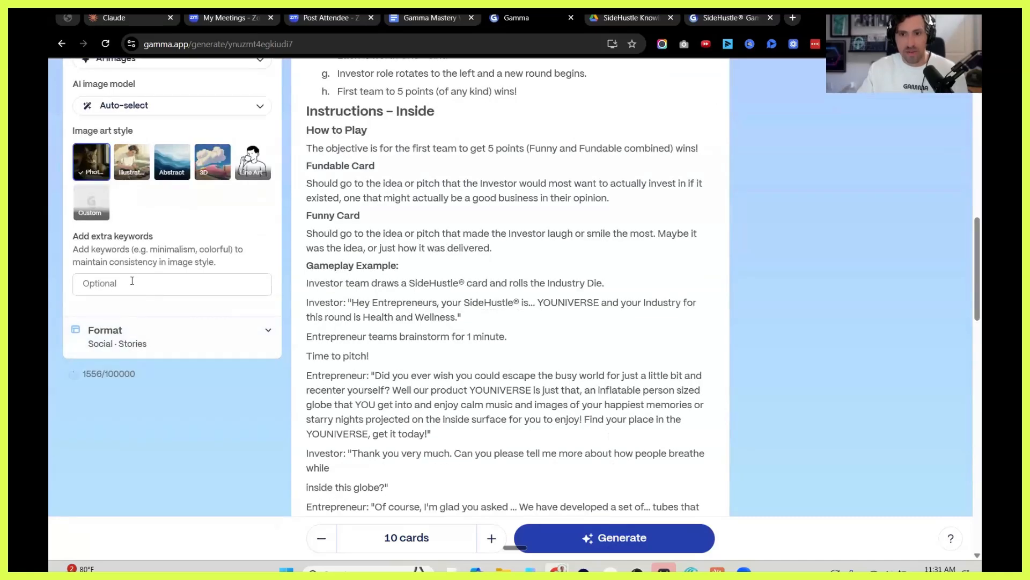
# Choose a custom image art style and describe it as "super fun and innovative doodle art with black stick figures and white background".
pyautogui.scroll(3, 148, 311)
pyautogui.scroll(2, 149, 314)
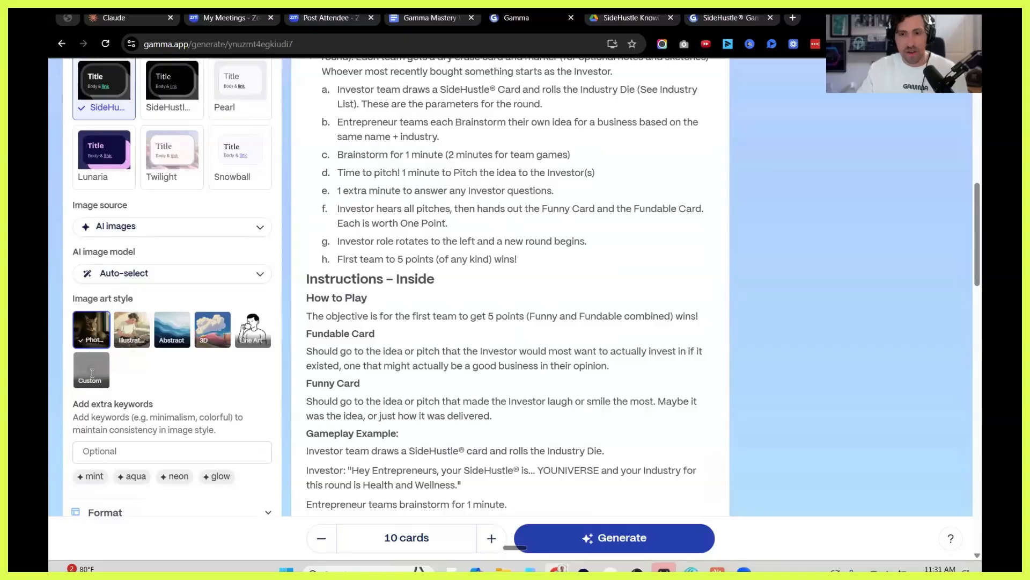
pyautogui.click(85, 376)
pyautogui.write('super fun')
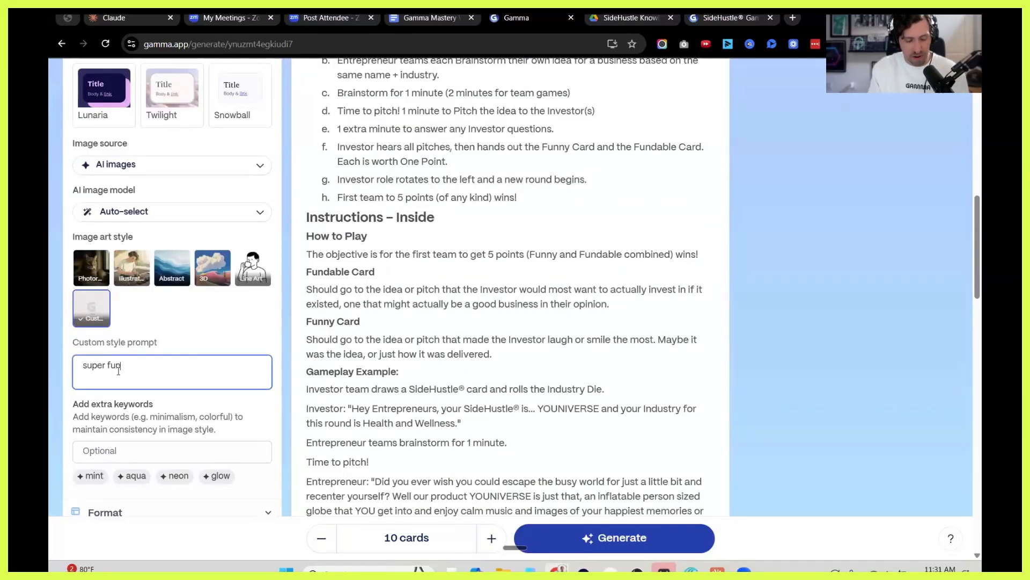
pyautogui.write(' and innovative doodle')
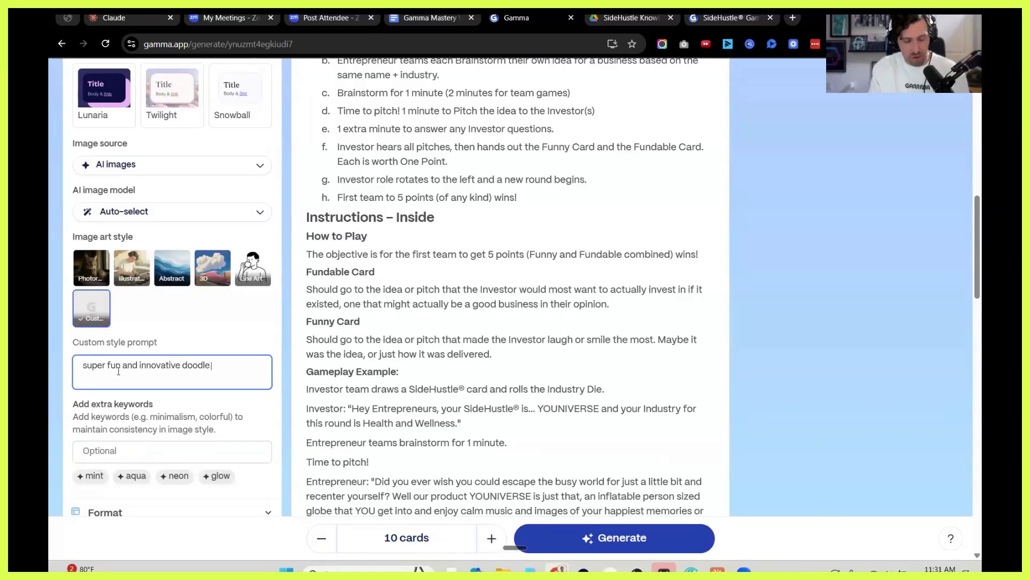
pyautogui.write(' art with black ')
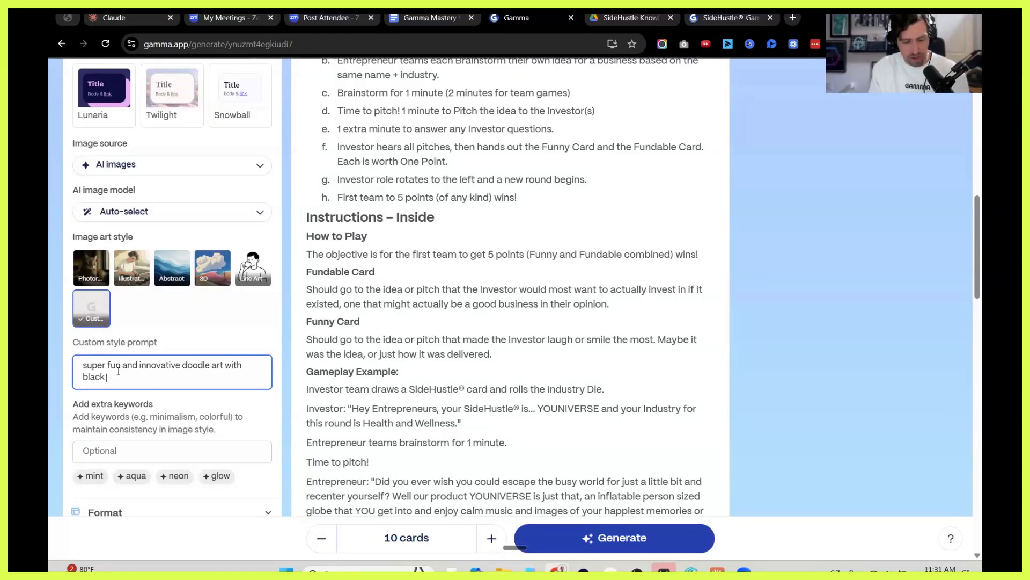
pyautogui.write('stick figures and white background with gradient col')
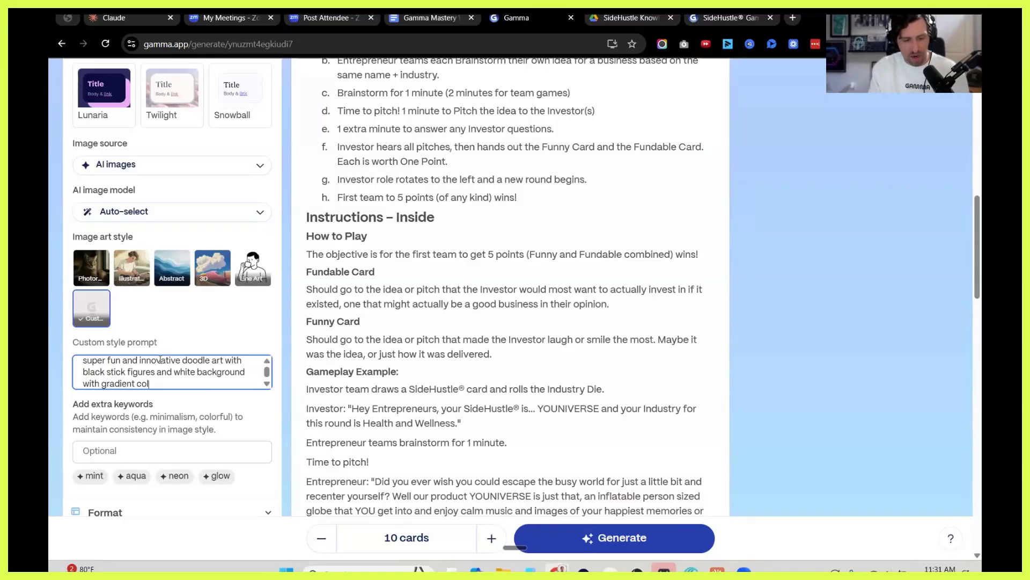
pyautogui.write('ors so it blends in on every image wit')
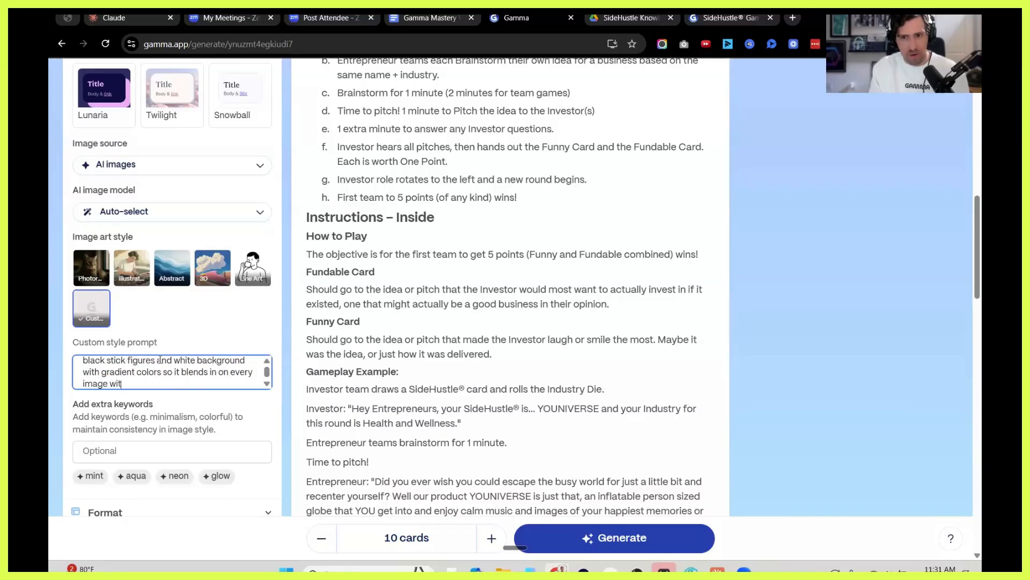
pyautogui.write('h the black background')
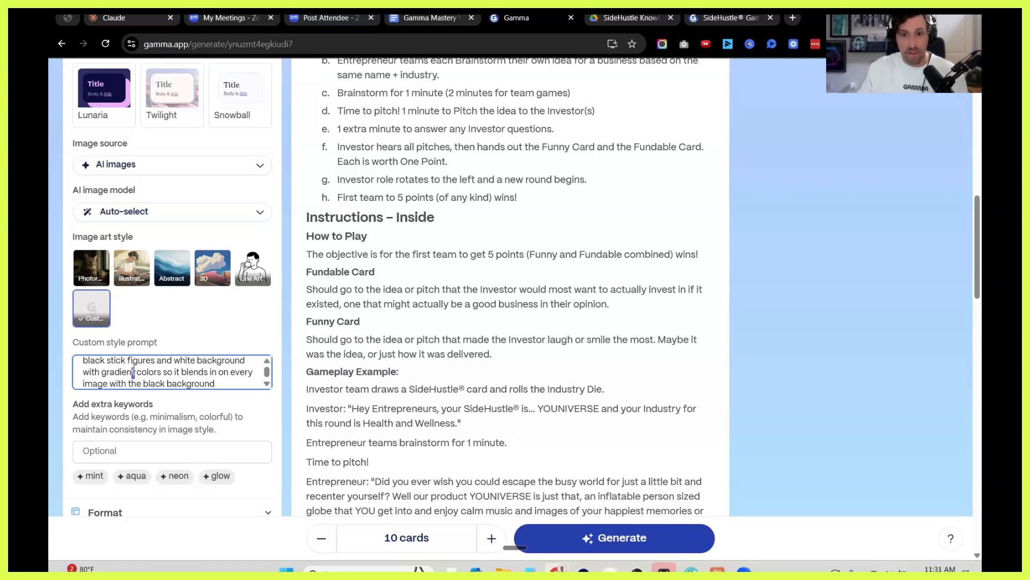
# Extend the custom style prompt with "with gradient colors so it blends in on every image with the black background".
pyautogui.hotkey('ctrl', 'a')
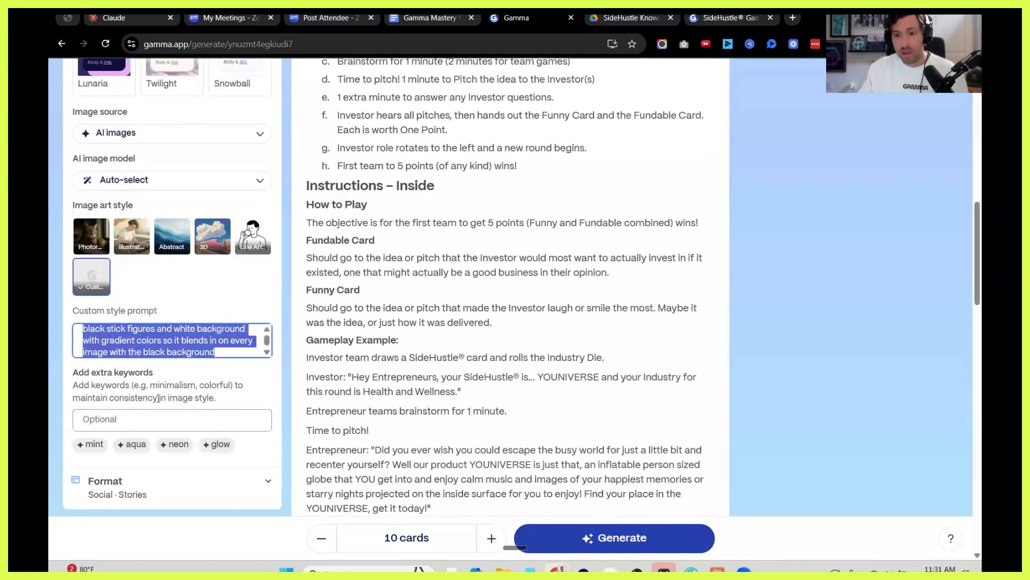
# Add the suggested keywords mint, neon, glow, dynamic and aqua to the image style.
pyautogui.scroll(-1, 166, 451)
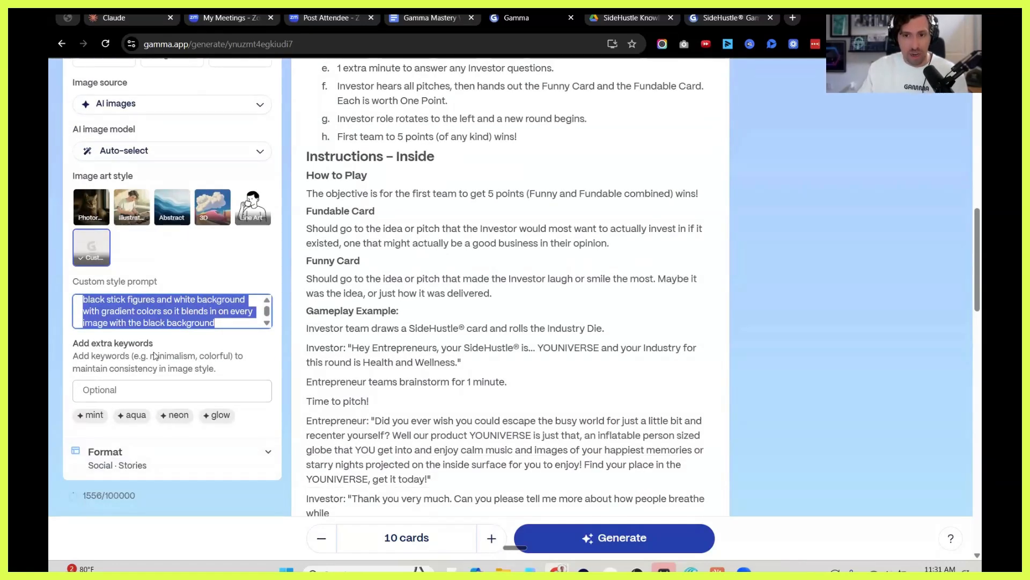
pyautogui.click(107, 390)
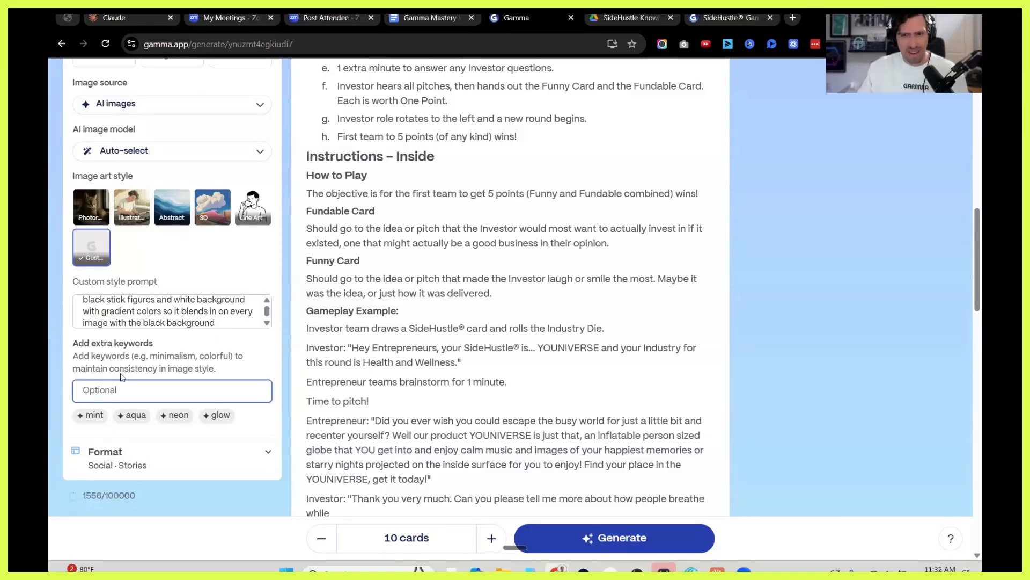
pyautogui.click(94, 415)
pyautogui.click(138, 416)
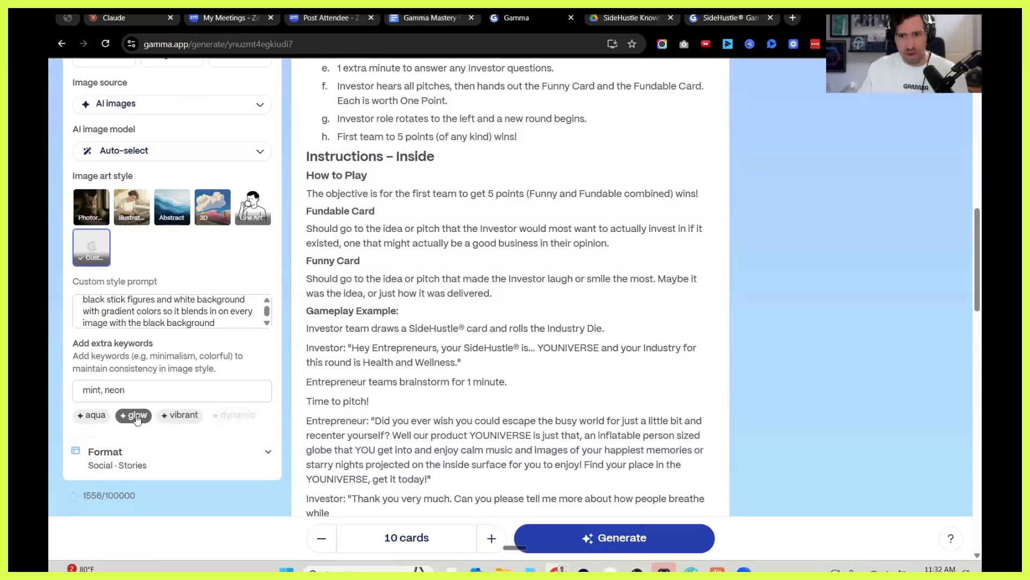
pyautogui.click(196, 415)
pyautogui.scroll(-1, 199, 405)
pyautogui.click(196, 397)
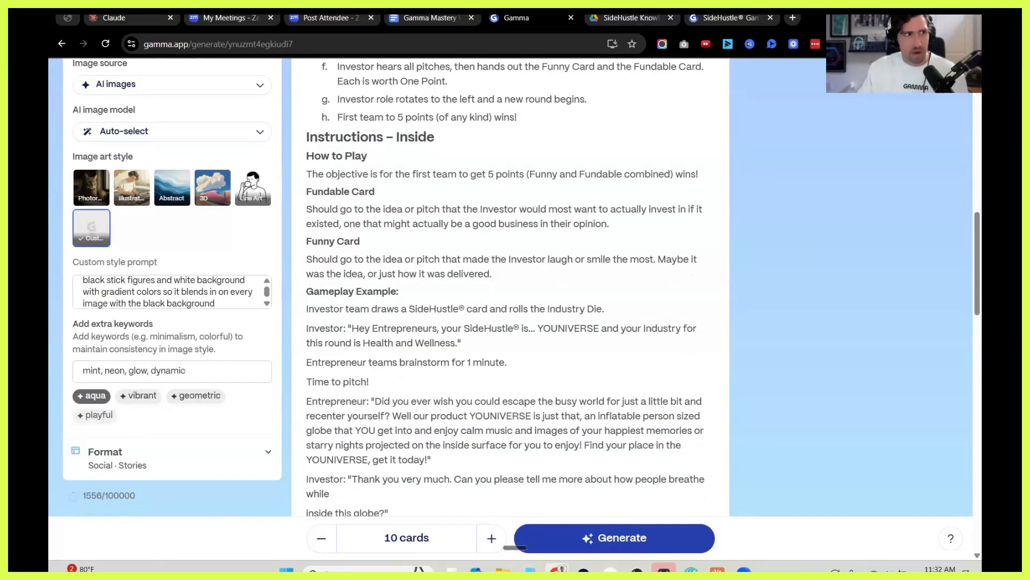
pyautogui.click(94, 395)
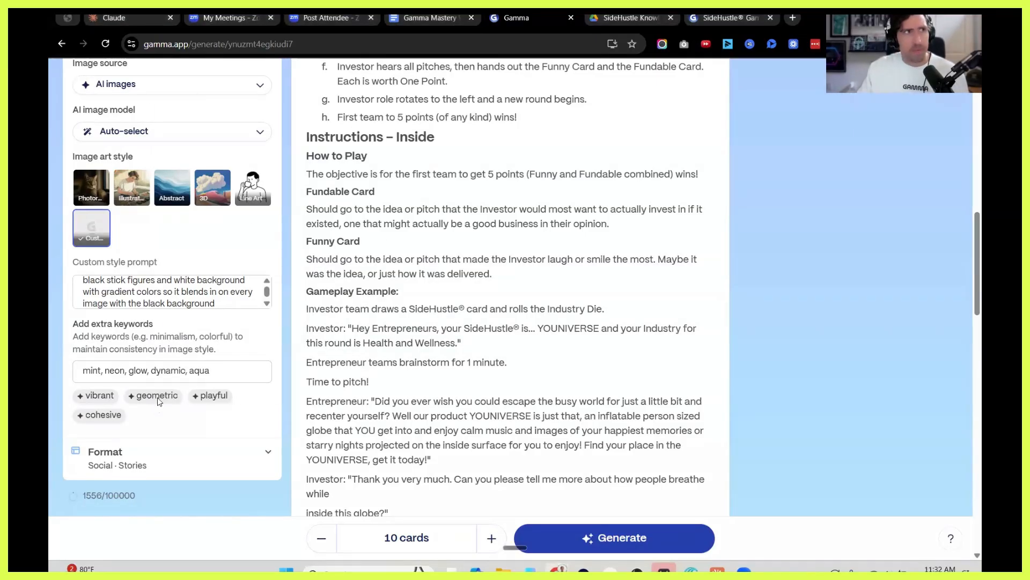
pyautogui.rightClick(153, 403)
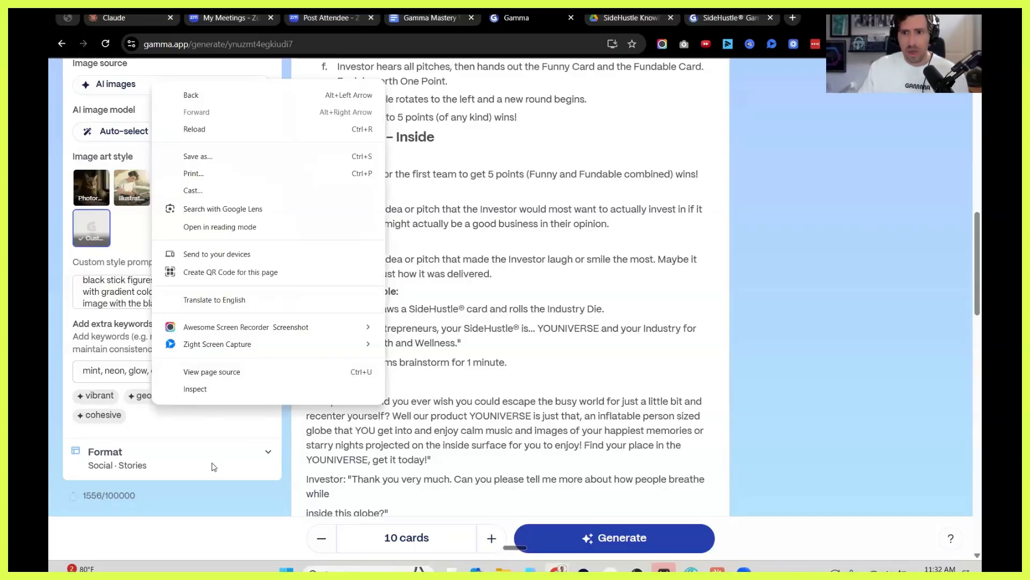
pyautogui.click(328, 445)
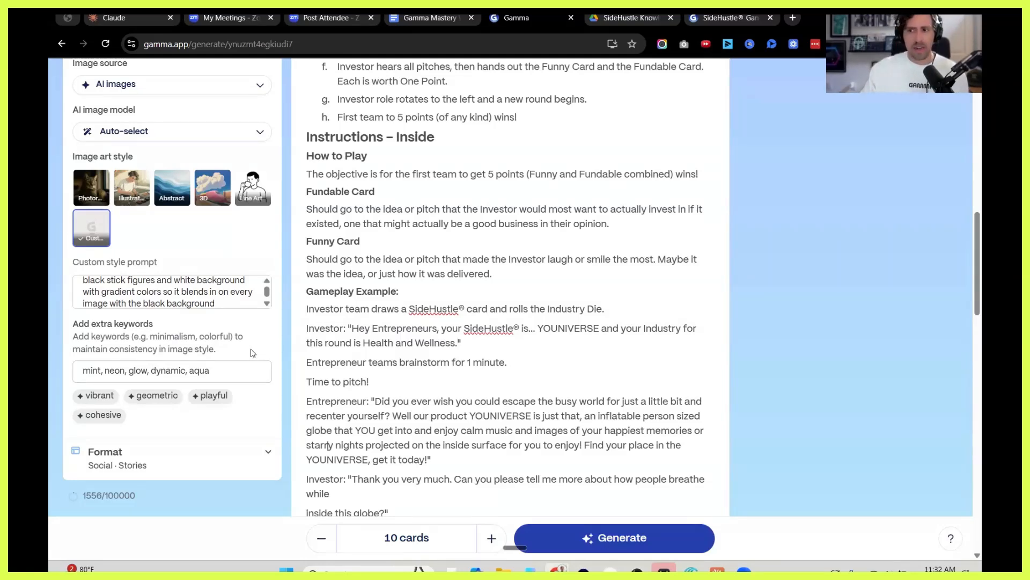
pyautogui.scroll(-2, 247, 309)
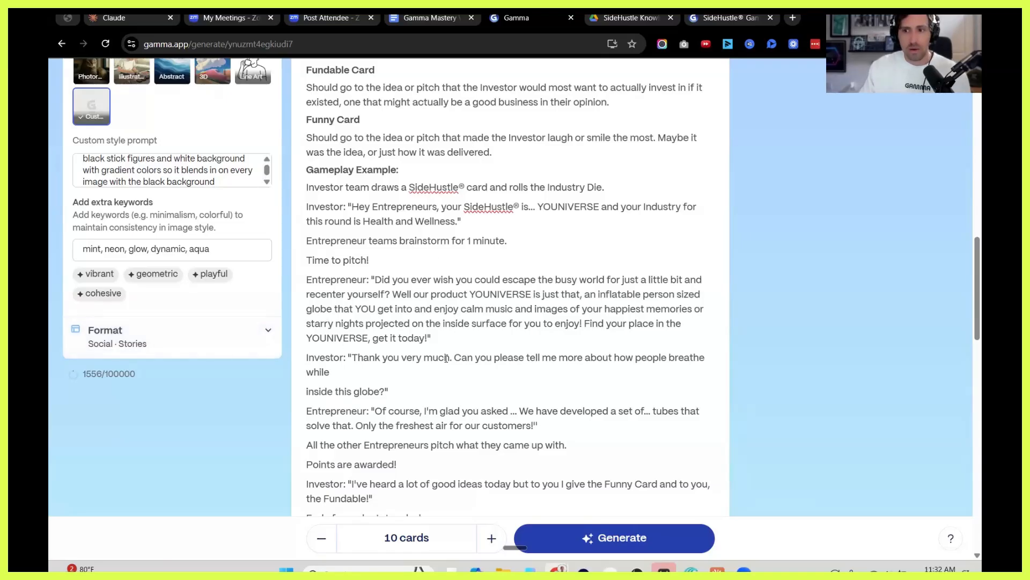
pyautogui.scroll(15, 446, 358)
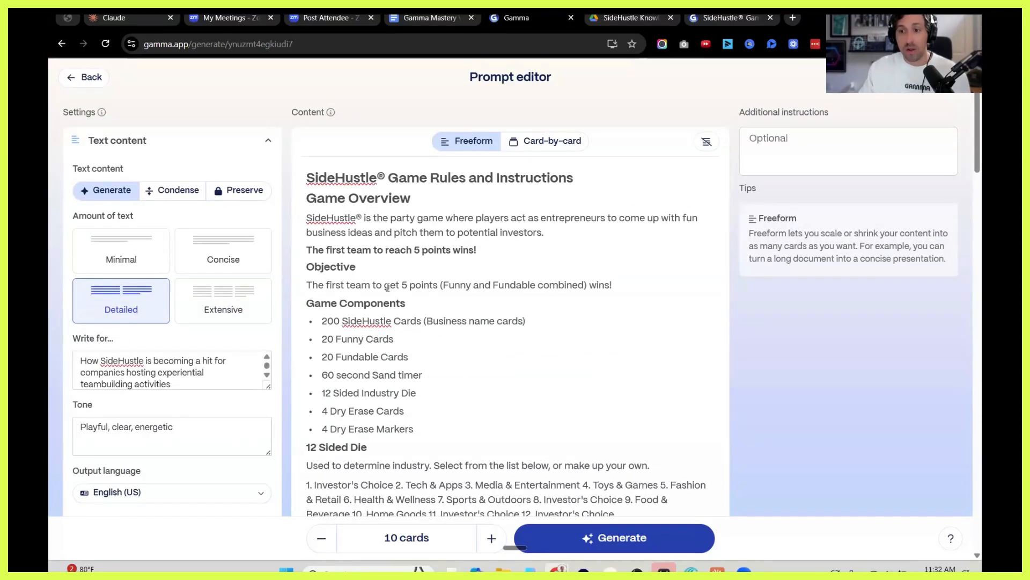
# Review the basic, advanced, premium and ultra AI image models and set the image model to Gemini 2.5 Flash.
pyautogui.scroll(-1, 389, 285)
pyautogui.scroll(-3, 368, 283)
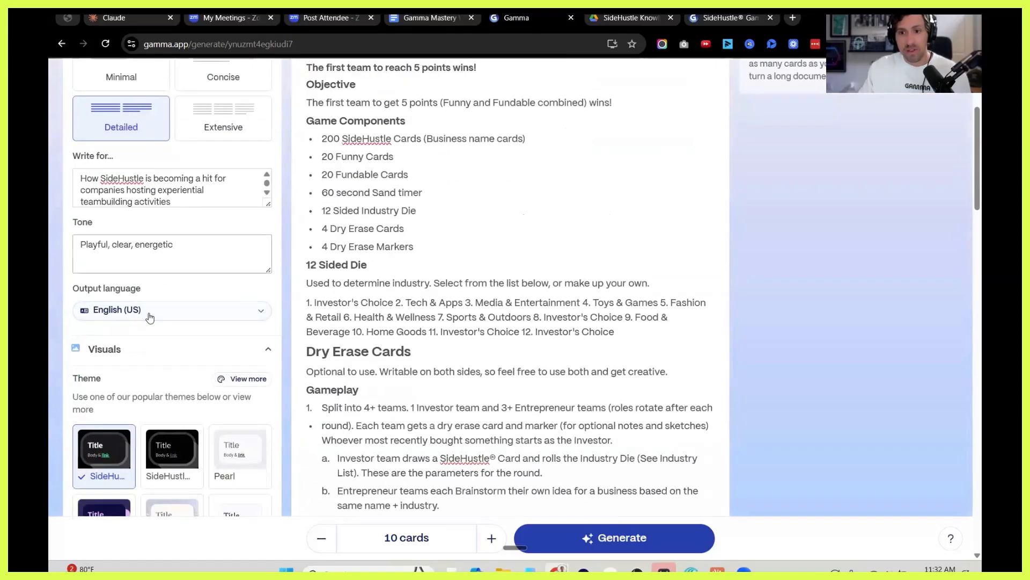
pyautogui.scroll(-4, 149, 317)
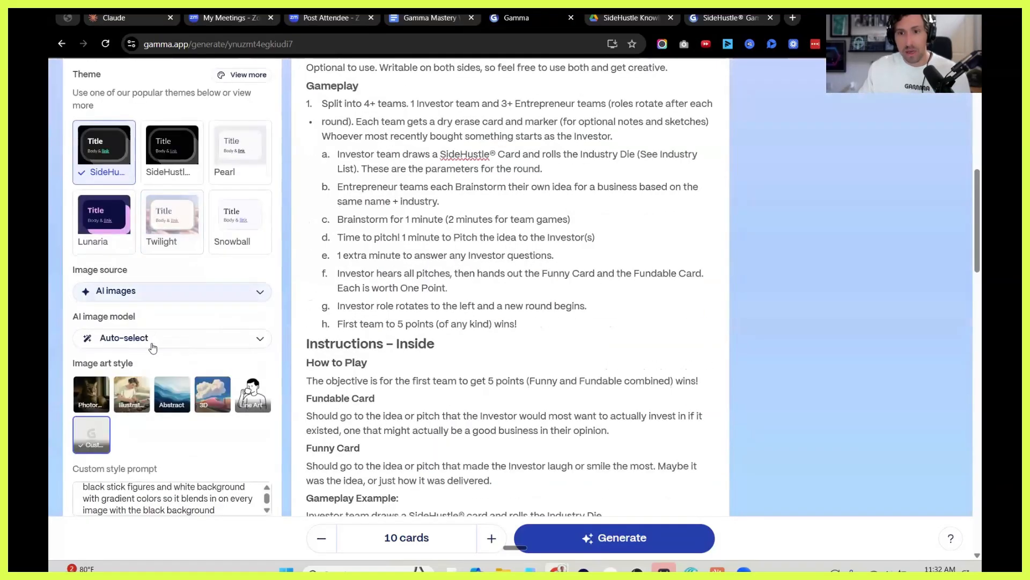
pyautogui.click(154, 342)
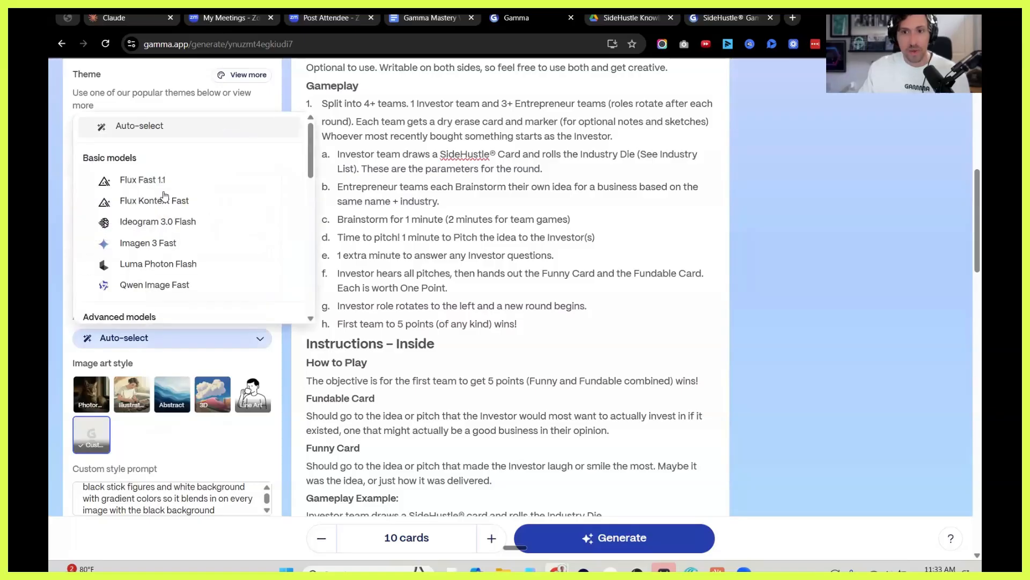
pyautogui.click(182, 330)
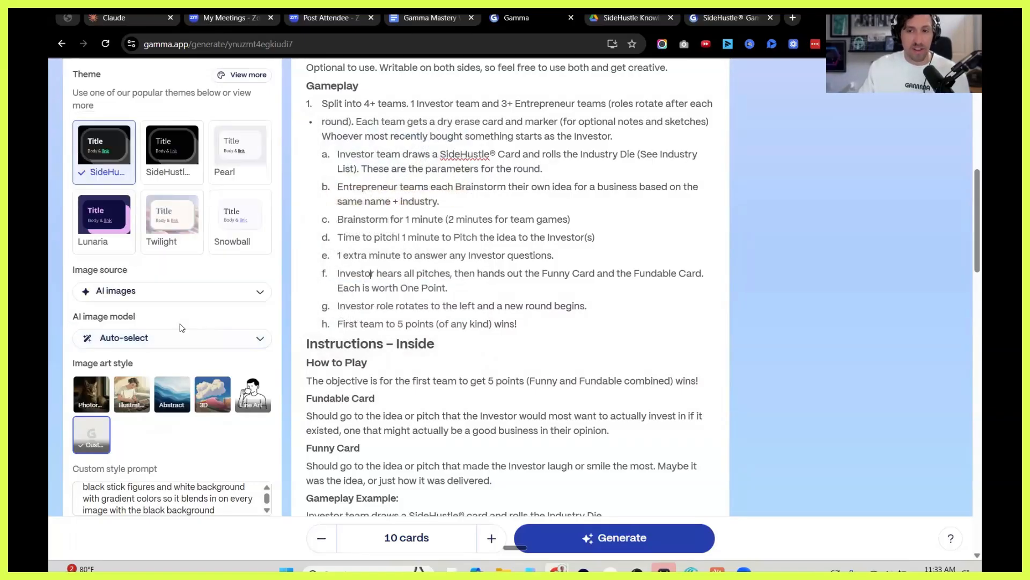
pyautogui.scroll(-1, 126, 241)
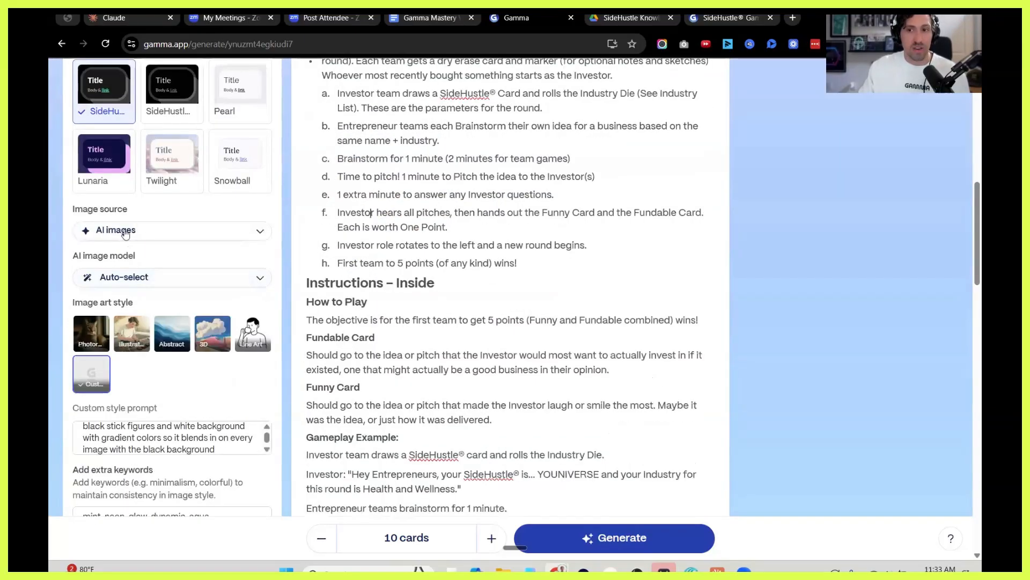
pyautogui.click(122, 278)
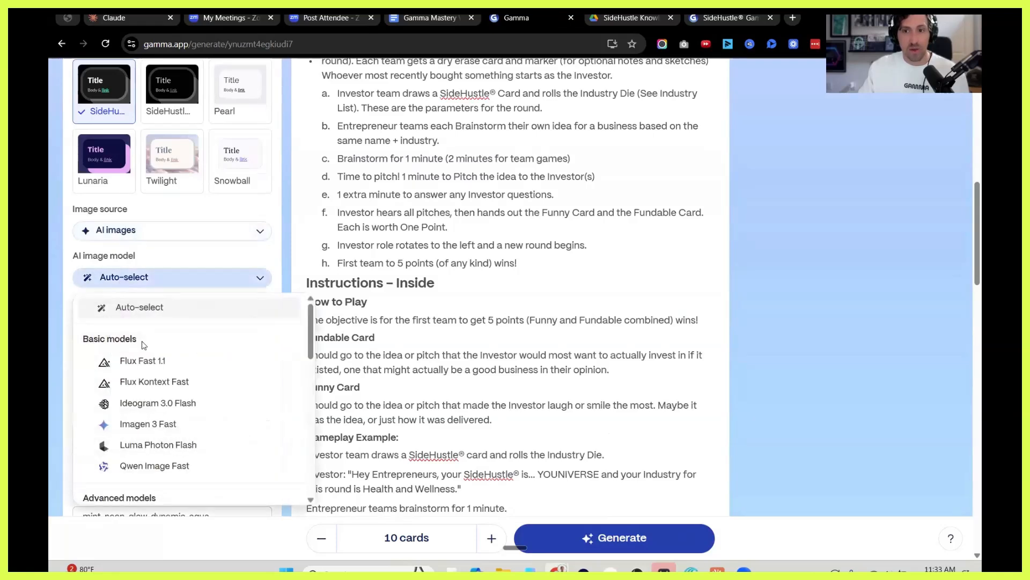
pyautogui.moveTo(141, 370)
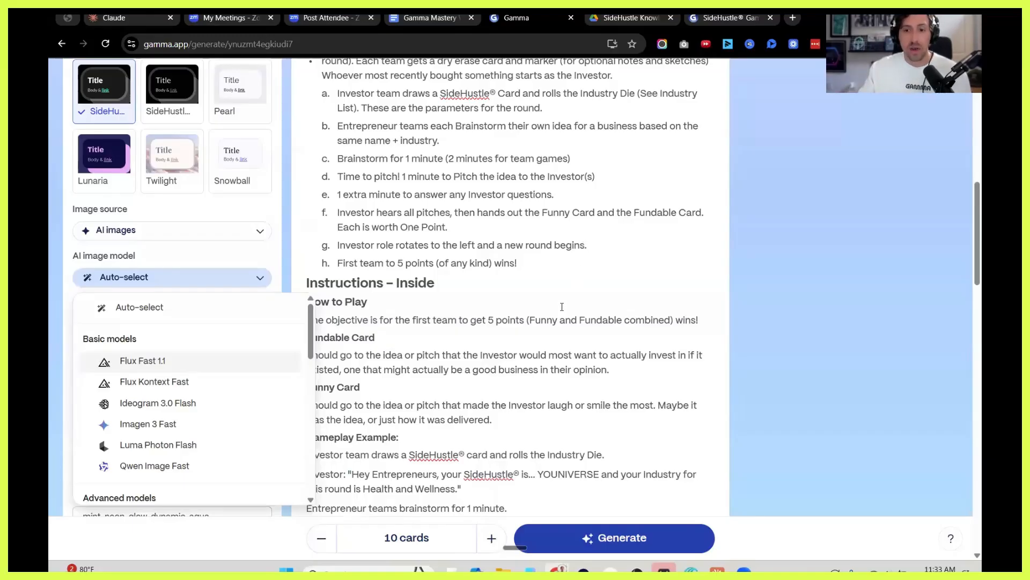
pyautogui.scroll(-3, 150, 360)
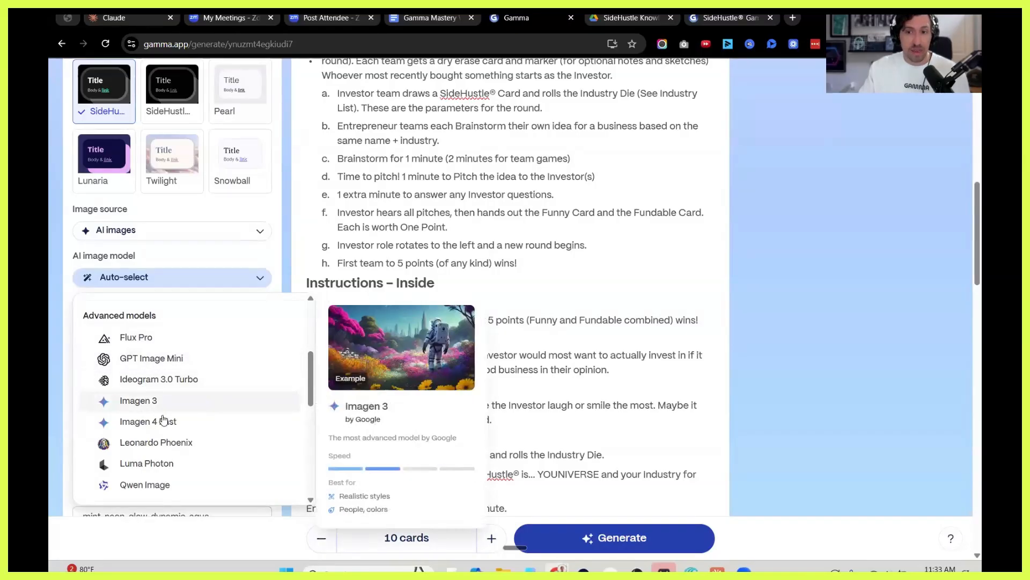
pyautogui.scroll(-10, 153, 430)
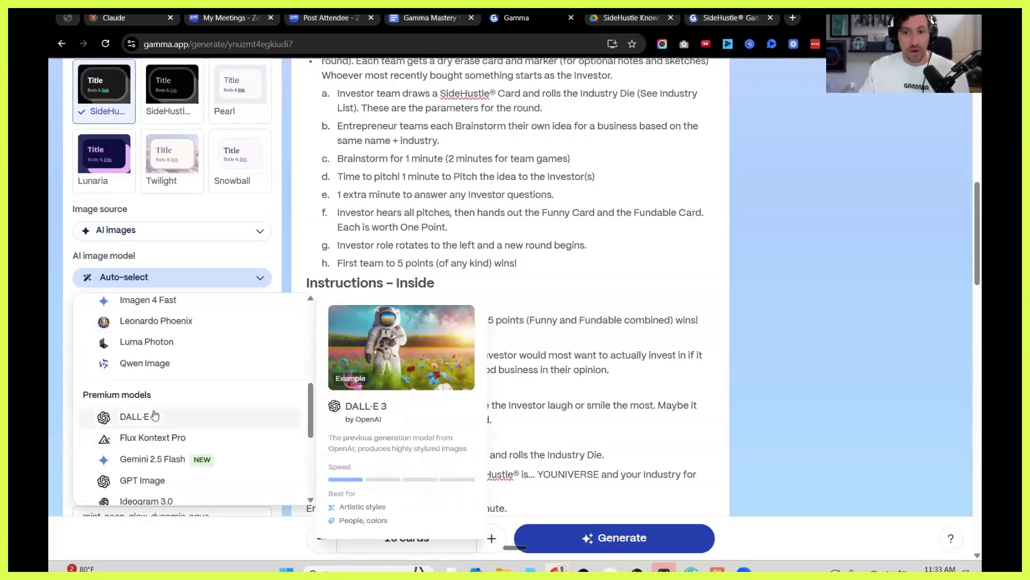
pyautogui.scroll(2, 181, 393)
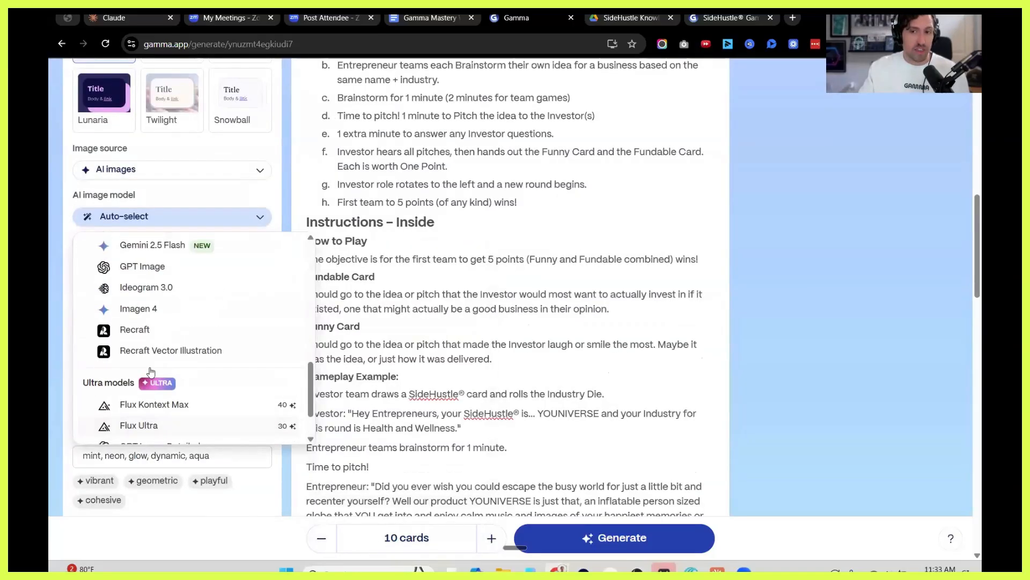
pyautogui.scroll(3, 156, 344)
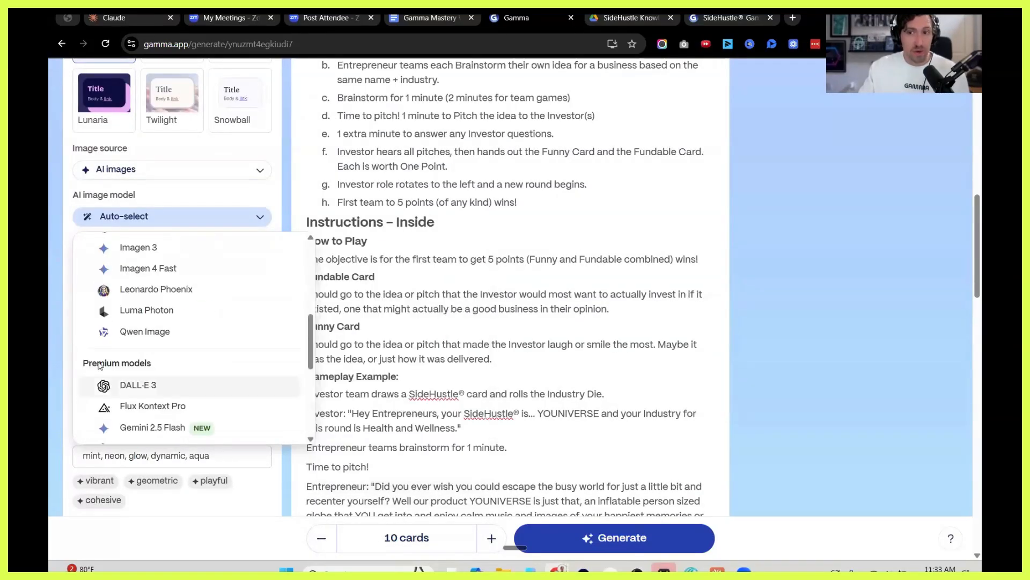
pyautogui.scroll(-1, 137, 397)
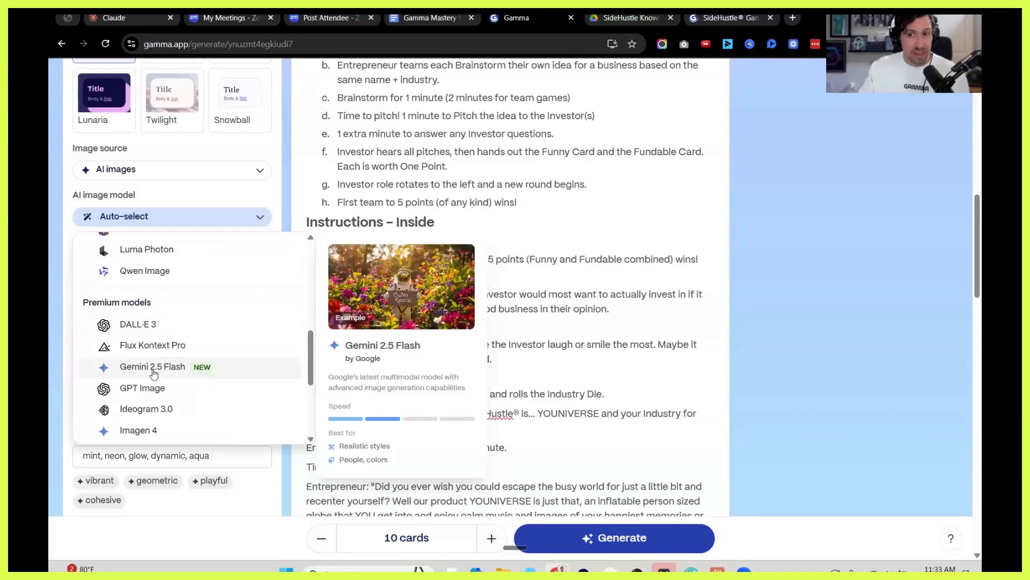
pyautogui.click(153, 368)
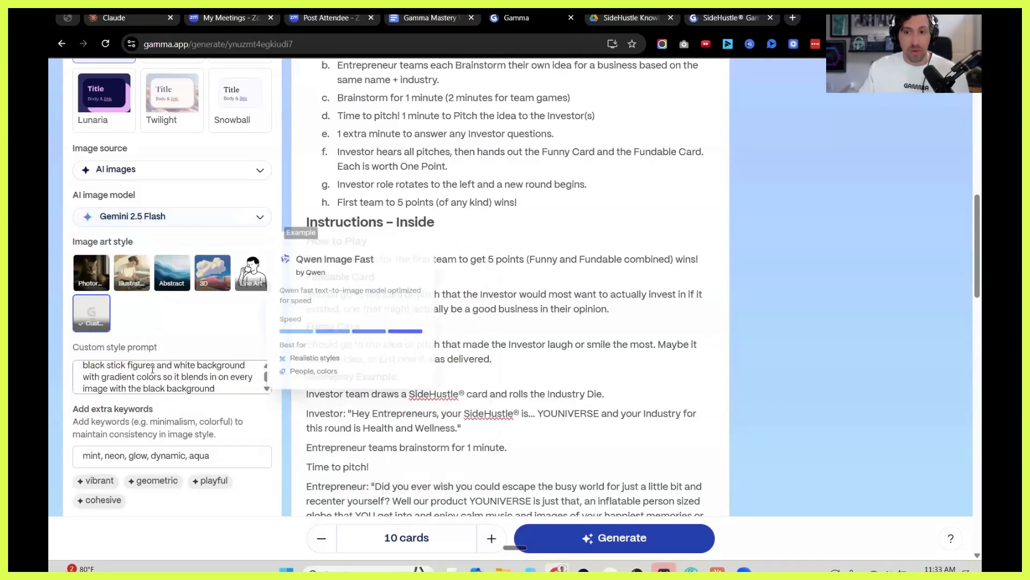
# Expand the format settings and change the social post's page style to Square (1:1).
pyautogui.scroll(-5, 167, 345)
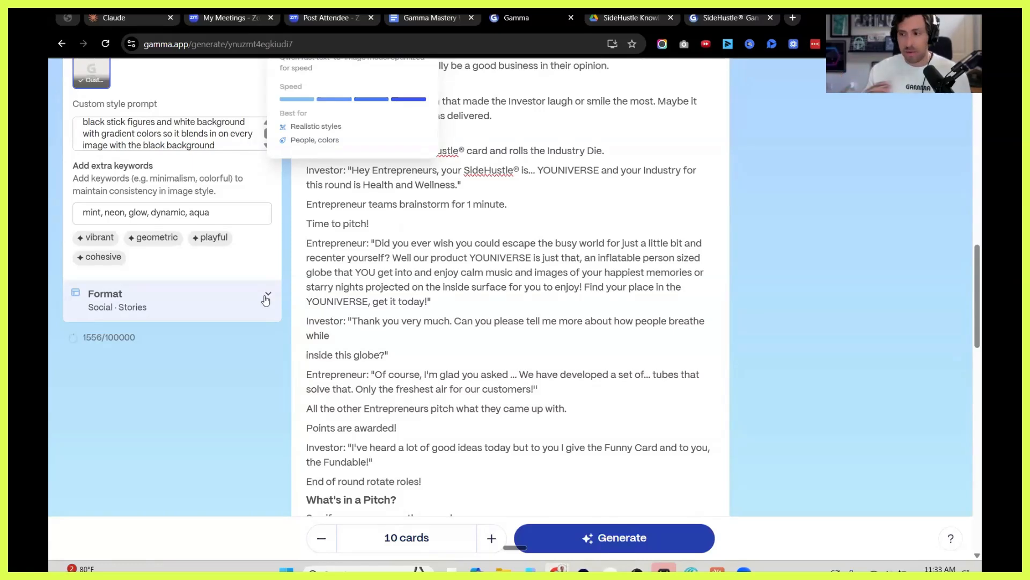
pyautogui.click(266, 298)
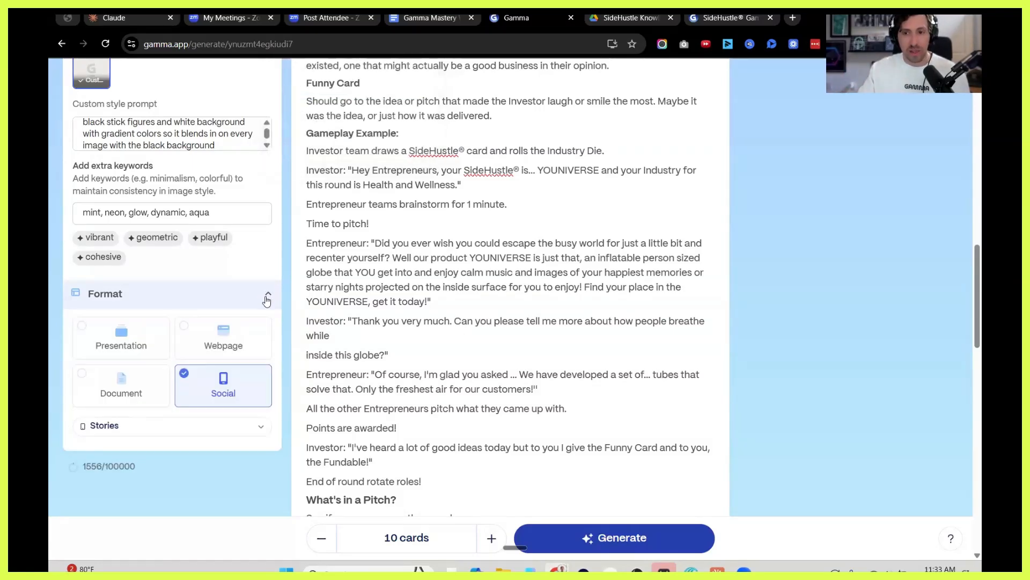
pyautogui.click(260, 429)
pyautogui.scroll(-1, 178, 461)
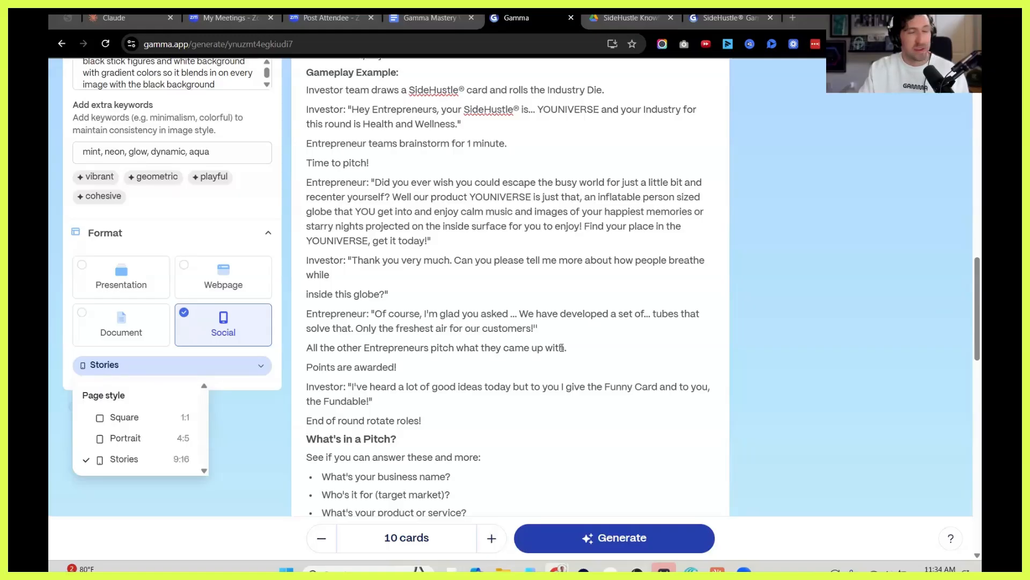
pyautogui.click(159, 418)
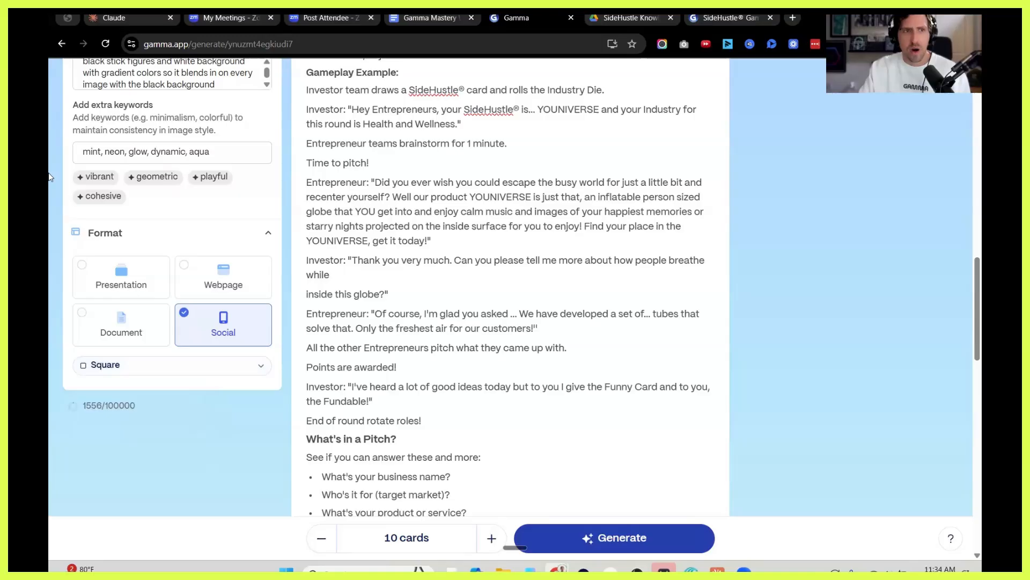
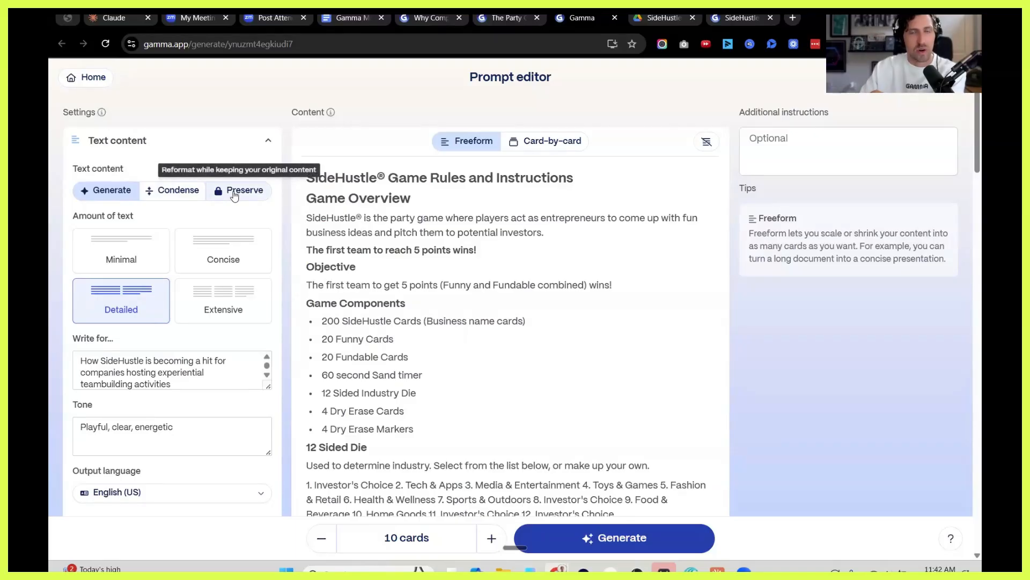
# Copy the full SideHustle game rules text from the Gamma prompt editor and paste it into a new Claude chat.
pyautogui.click(392, 231)
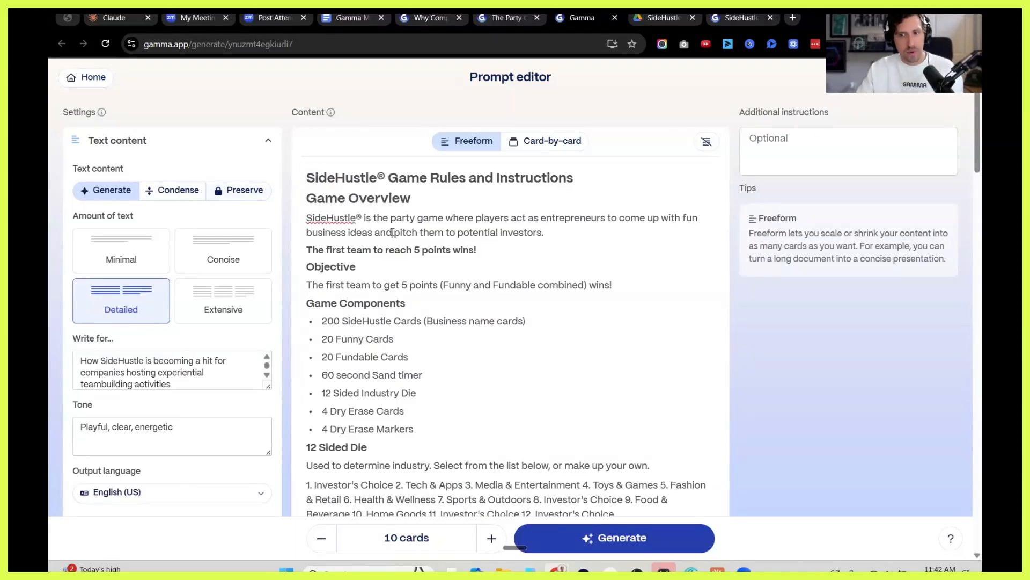
pyautogui.hotkey('ctrl', 'a')
pyautogui.click(121, 18)
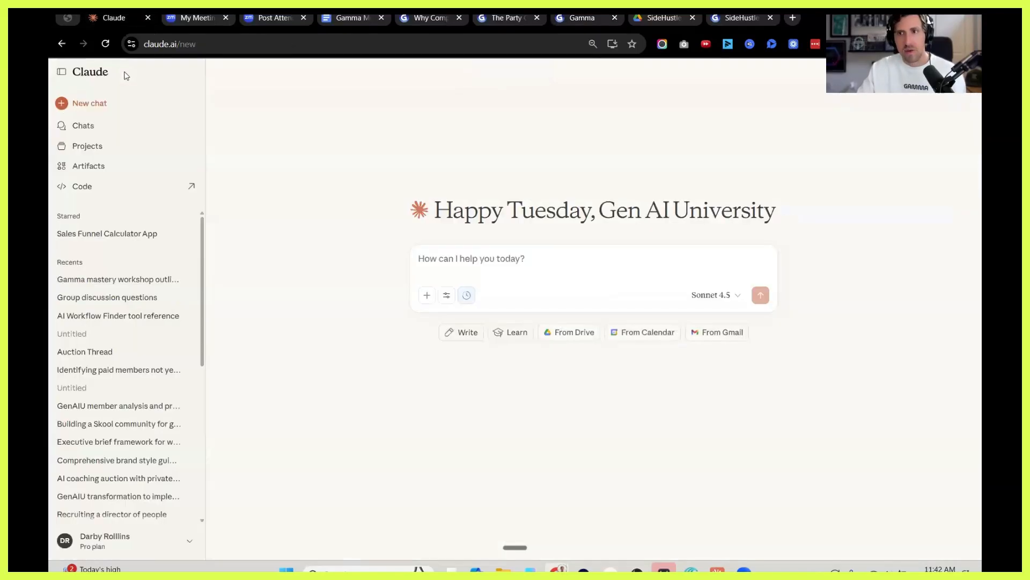
pyautogui.click(476, 261)
pyautogui.hotkey('ctrl', 'v')
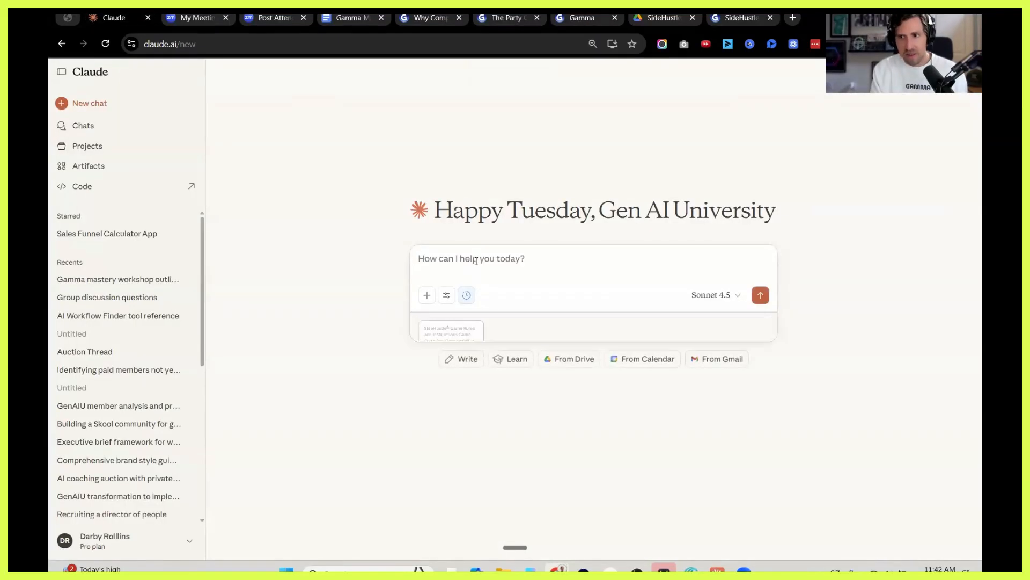
# Write "use the context for the game and create a version of it that speaks to" and append the "Write for" text copied from Gamma.
pyautogui.write('use t')
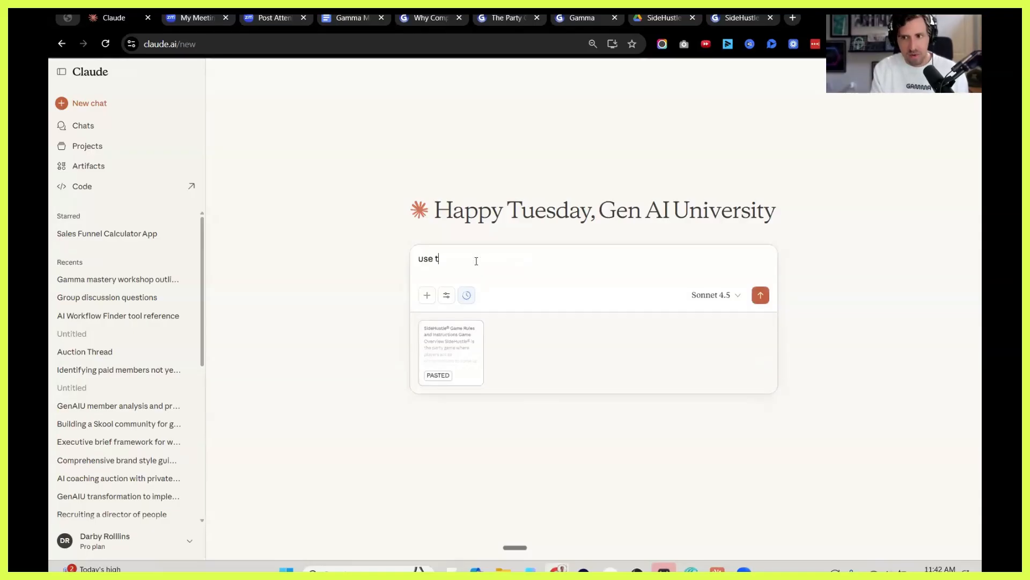
pyautogui.write('he context for the game')
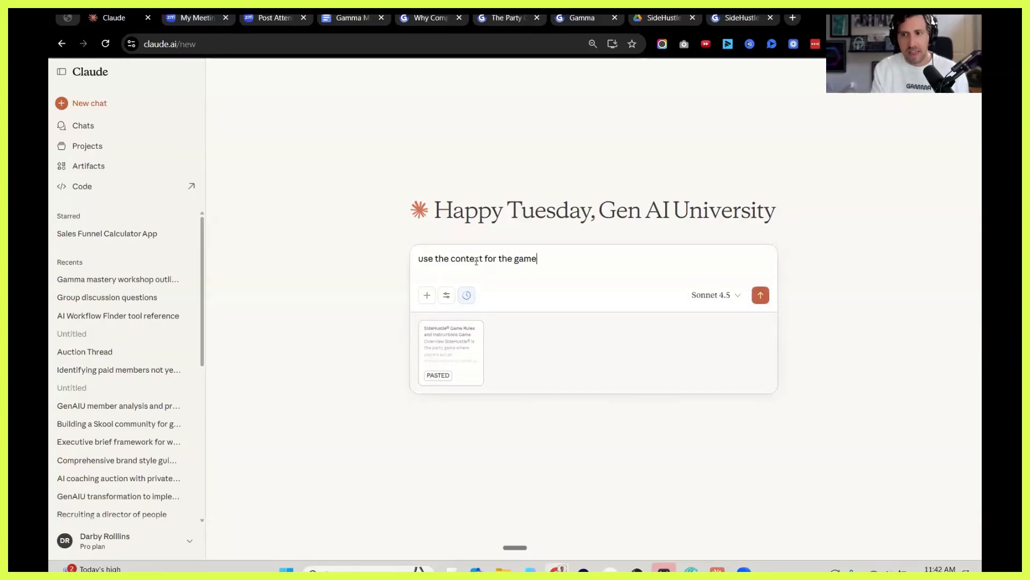
pyautogui.write(' and create a ')
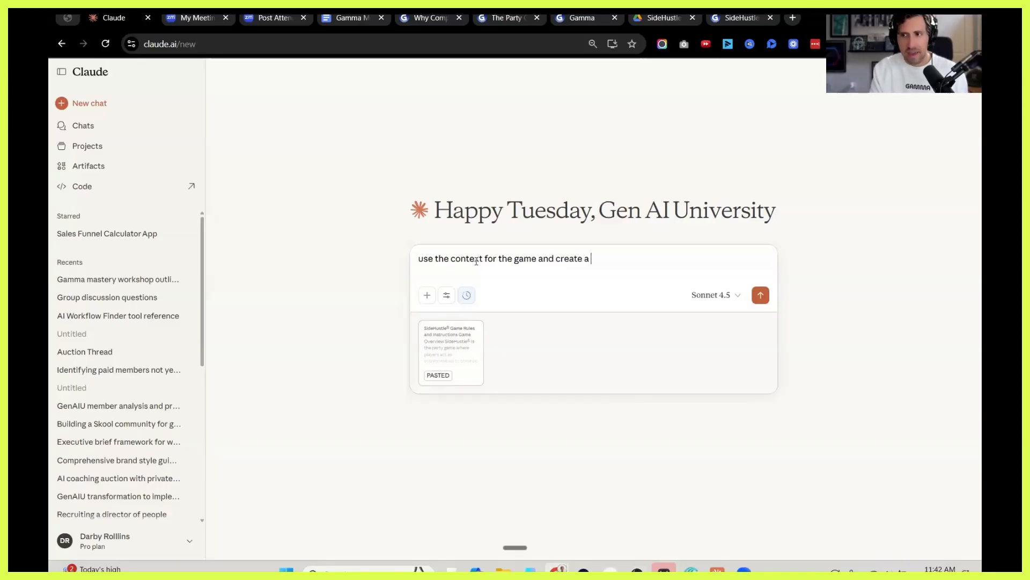
pyautogui.write('version of it that speaks to')
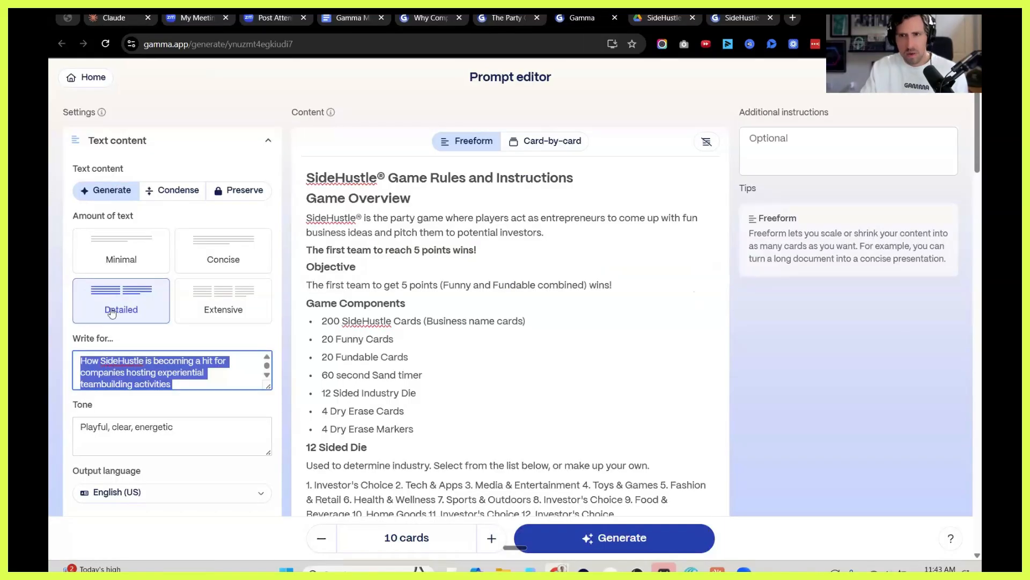
pyautogui.click(582, 18)
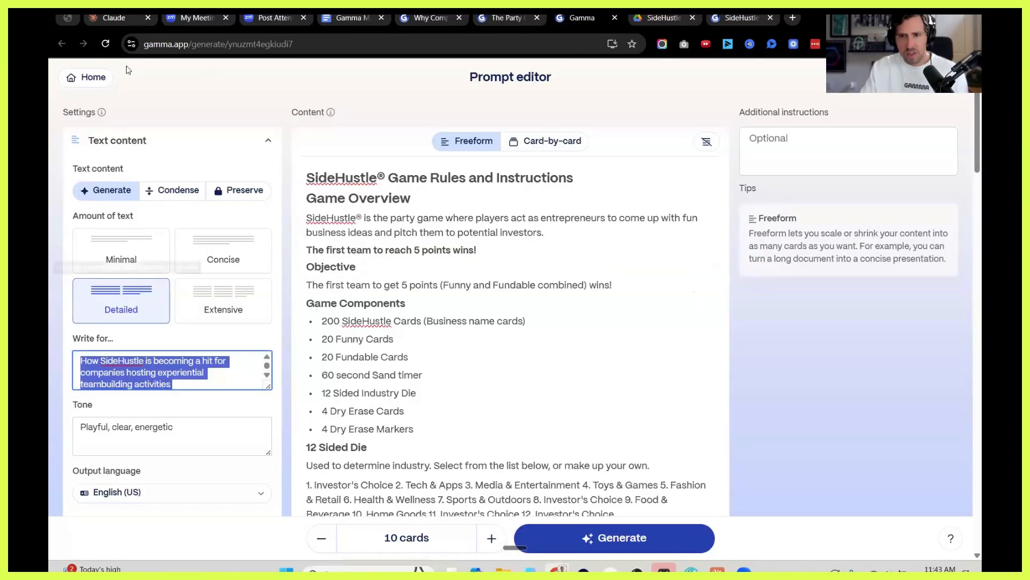
pyautogui.click(116, 19)
pyautogui.write('How SideHustle is becoming a hit for companies hosting experiential teambuilding activities')
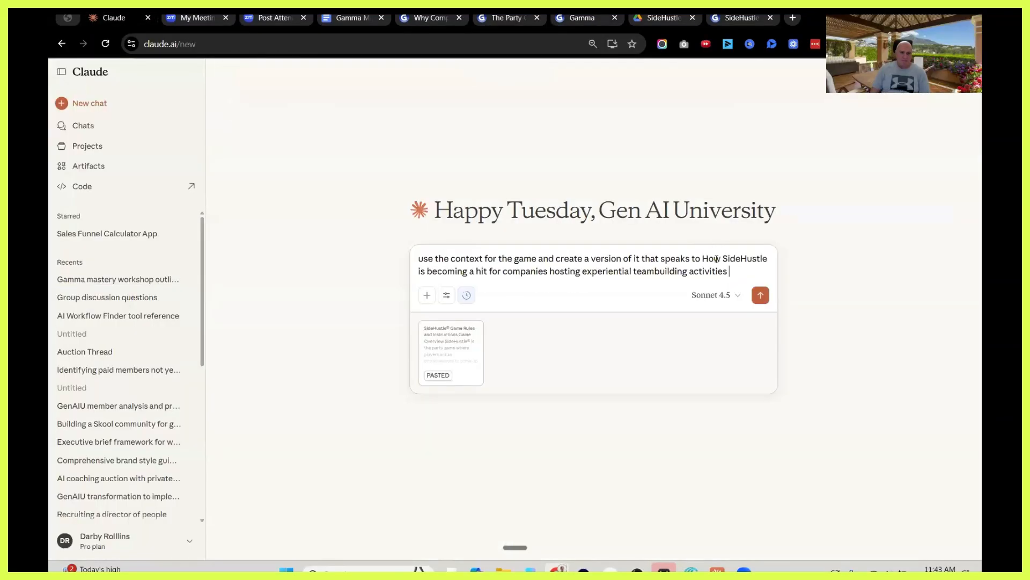
# Ask for a 10 page slide pitch deck with a CTA to book a call about hosting a game experience at the next event, and submit the prompt.
pyautogui.write('- ma')
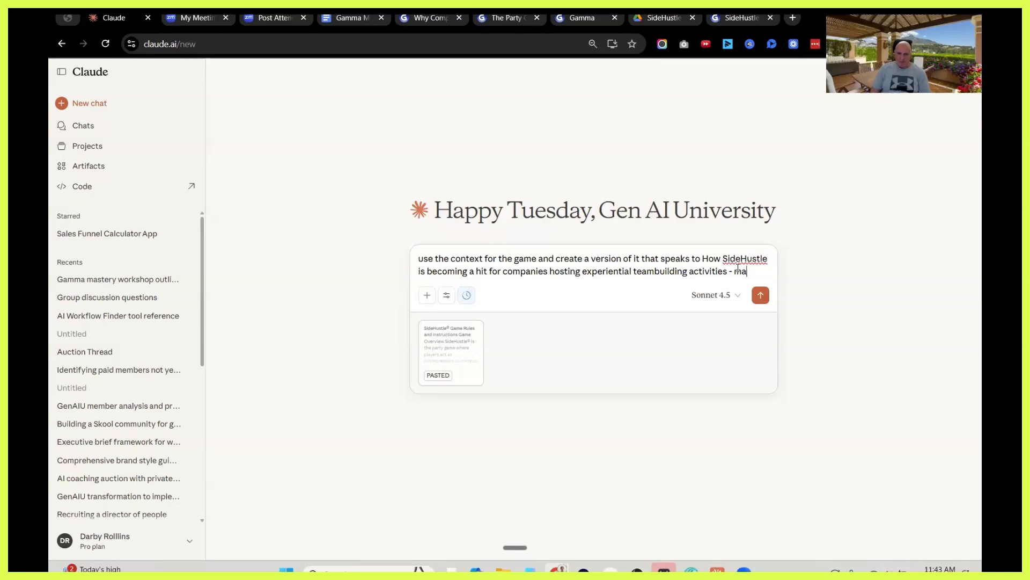
pyautogui.write('ke it a 10 page slide pitc')
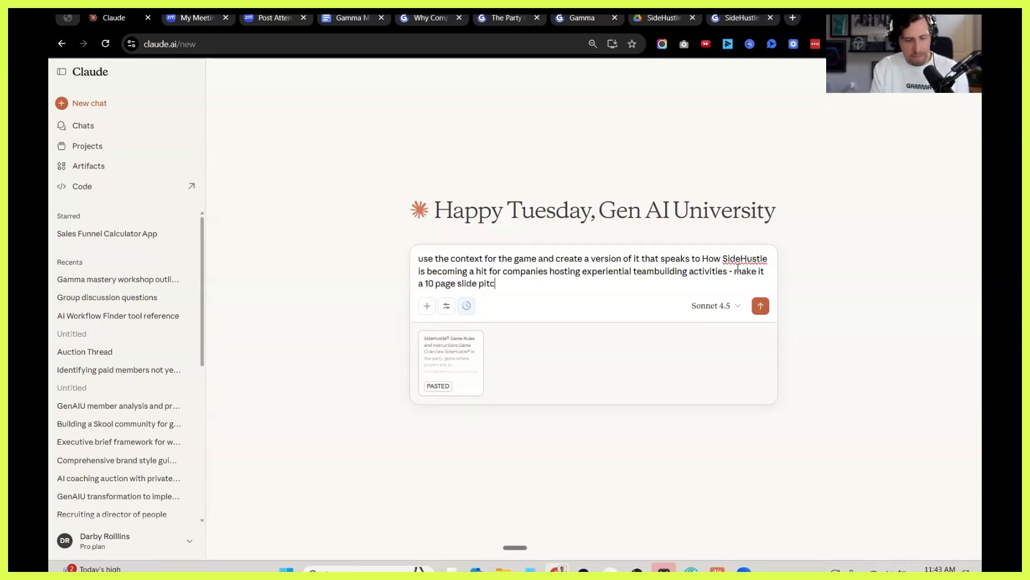
pyautogui.write('h deck witha CTA to book a call with us to talk about hosting ')
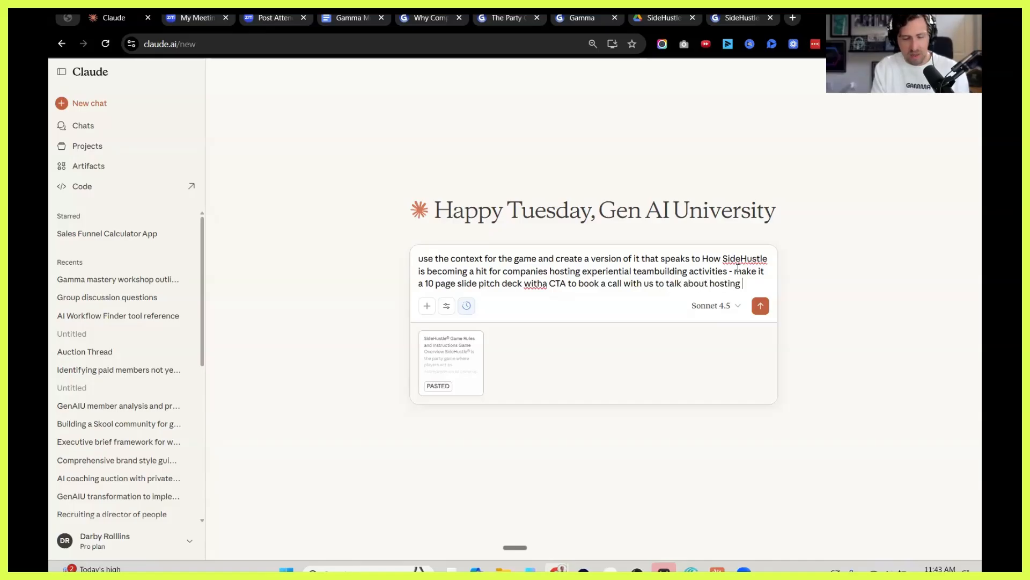
pyautogui.write('a game en')
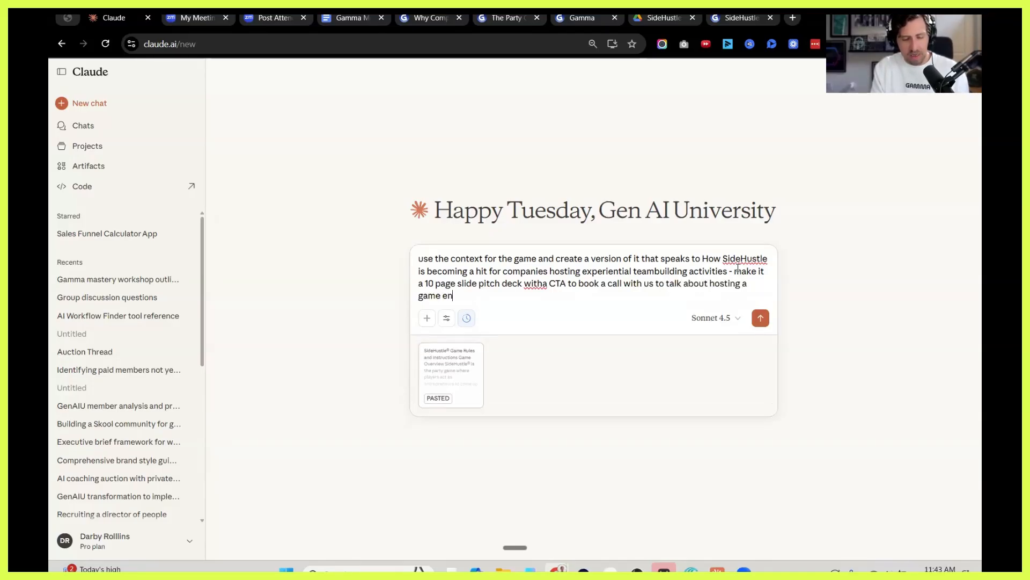
pyautogui.write('xepreince at your ')
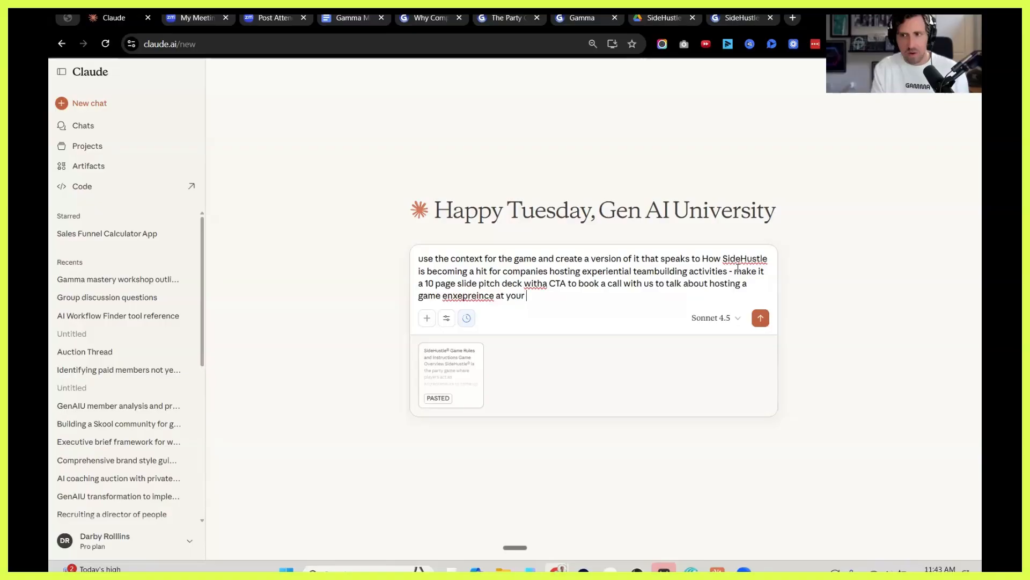
pyautogui.write('next event')
pyautogui.press('Return')
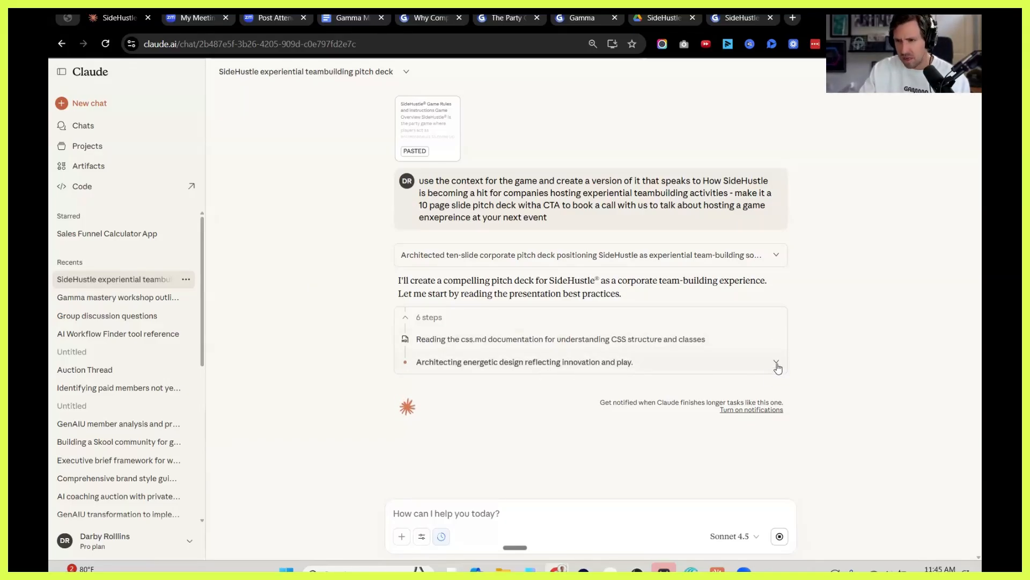
# Expand Claude's thought process and read its design approach and color palette for the pitch deck.
pyautogui.click(777, 368)
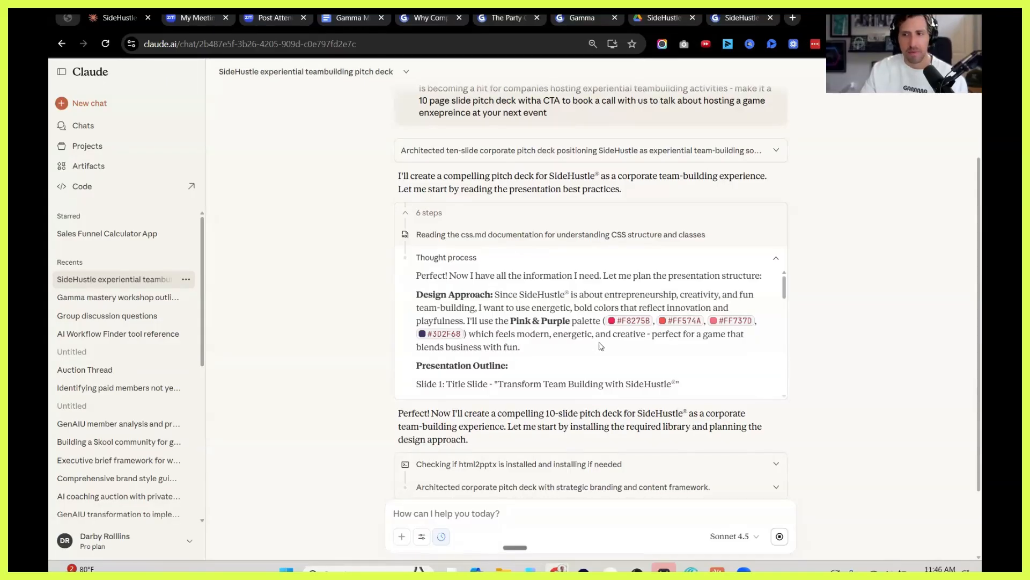
pyautogui.moveTo(482, 333); pyautogui.dragTo(581, 356)
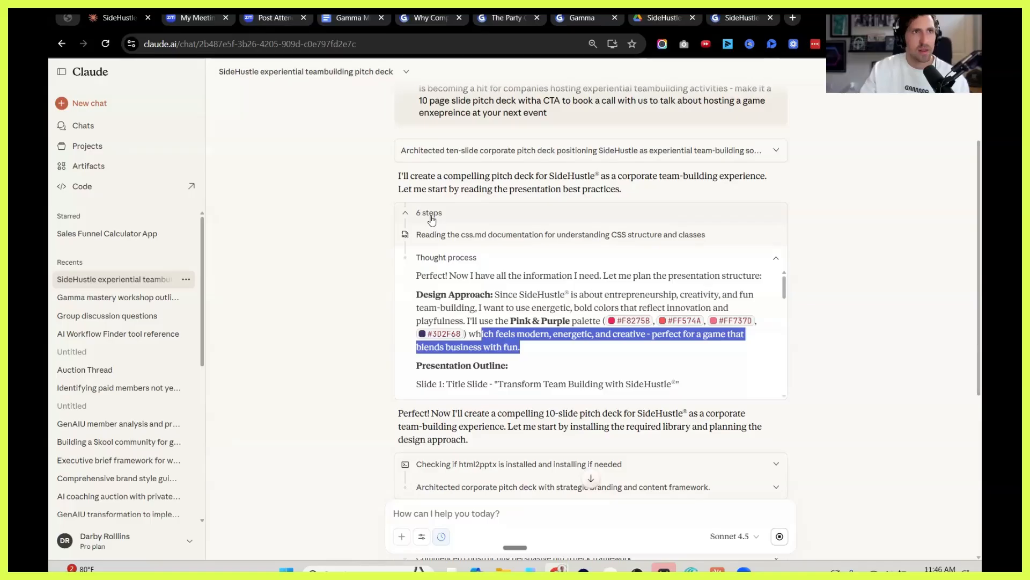
pyautogui.scroll(-5, 359, 330)
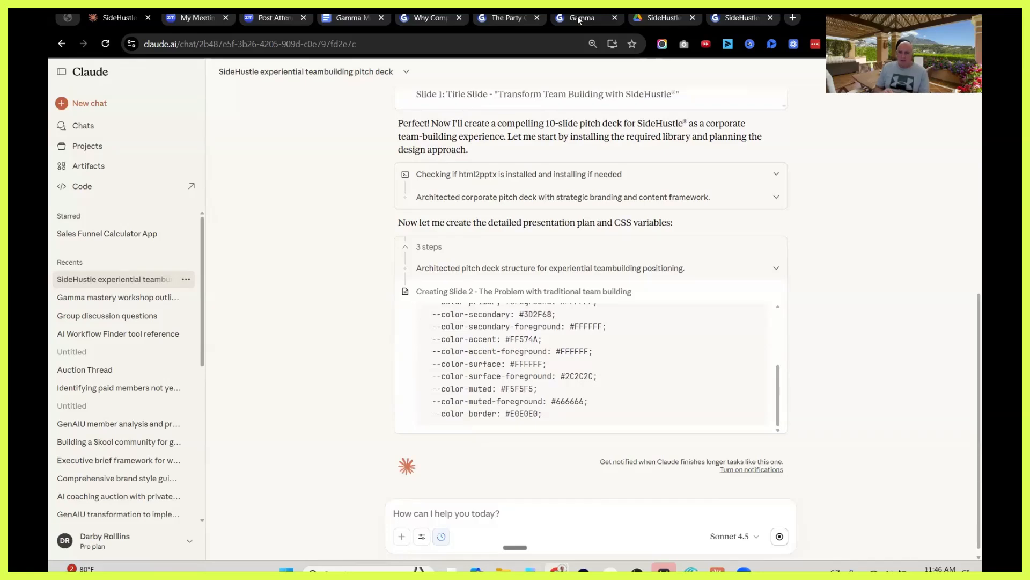
# Switch to Gamma, view the custom themes including SideHustle 4.0, close the theme list and return to Claude.
pyautogui.click(578, 19)
pyautogui.click(244, 258)
pyautogui.scroll(-10, 250, 378)
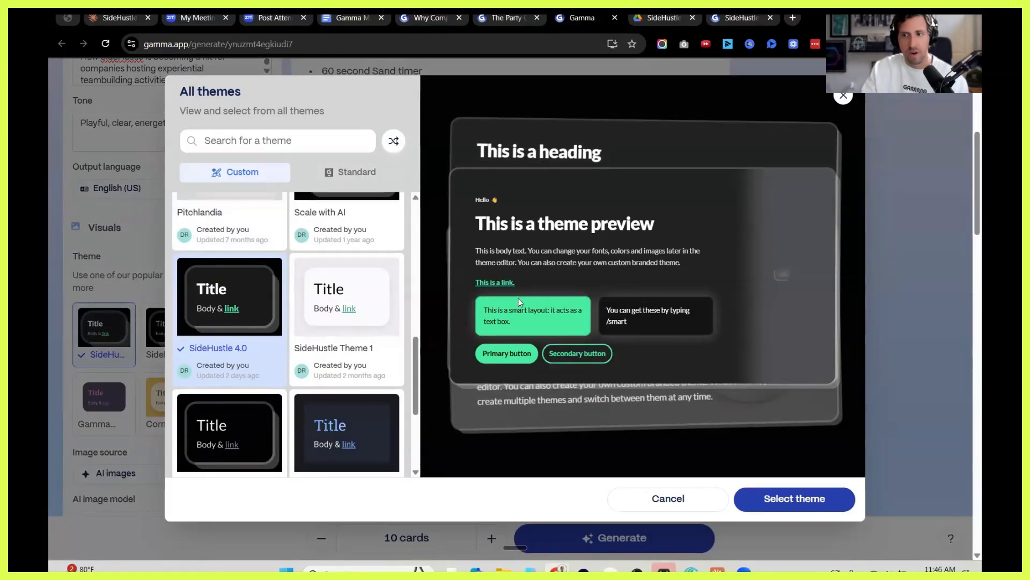
pyautogui.click(844, 96)
pyautogui.scroll(2, 429, 277)
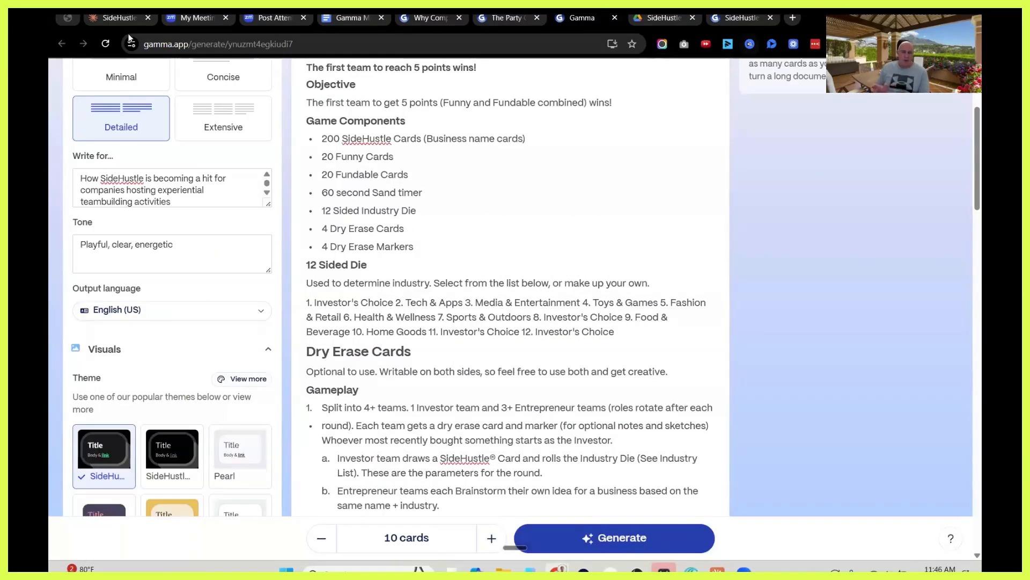
pyautogui.click(119, 19)
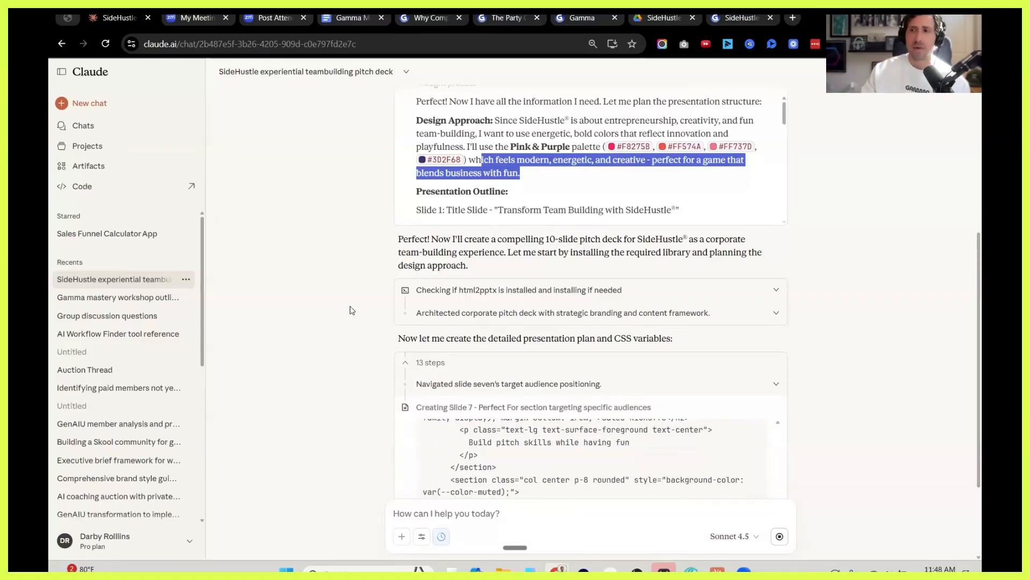
# Switch back to Gamma and review the theme, AI image, custom style prompt and format settings.
pyautogui.click(751, 19)
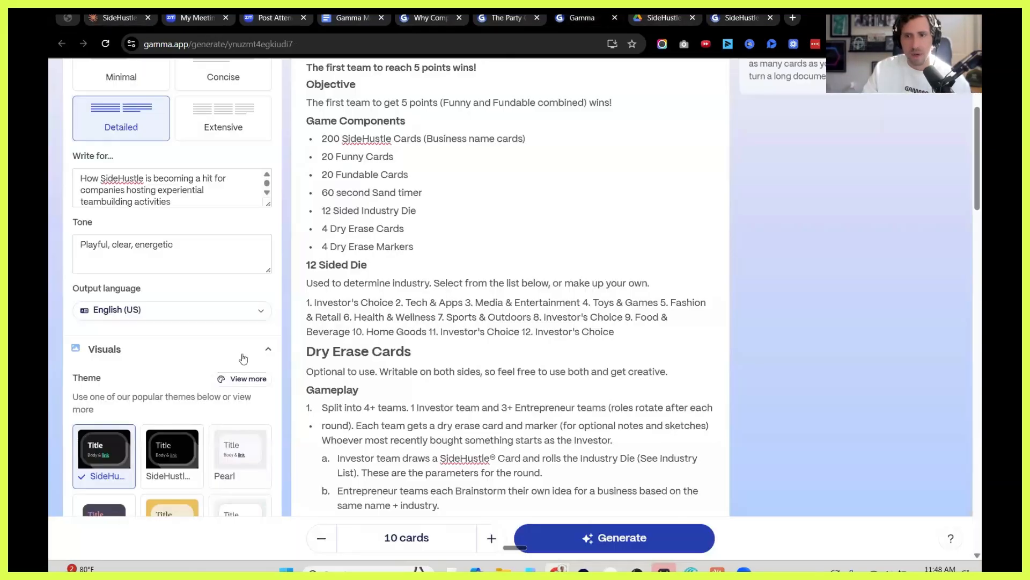
pyautogui.scroll(-1, 107, 321)
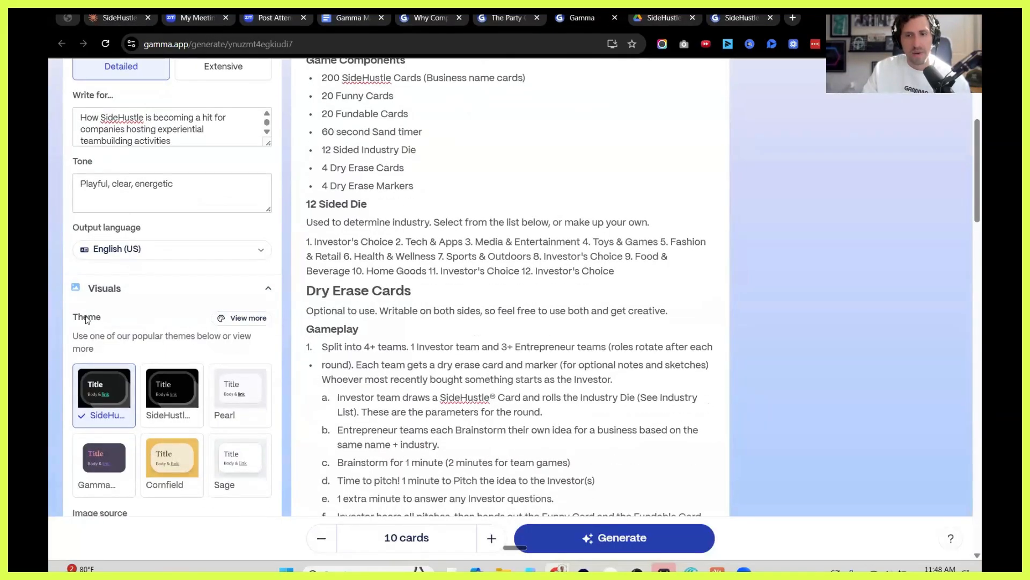
pyautogui.scroll(-2, 169, 390)
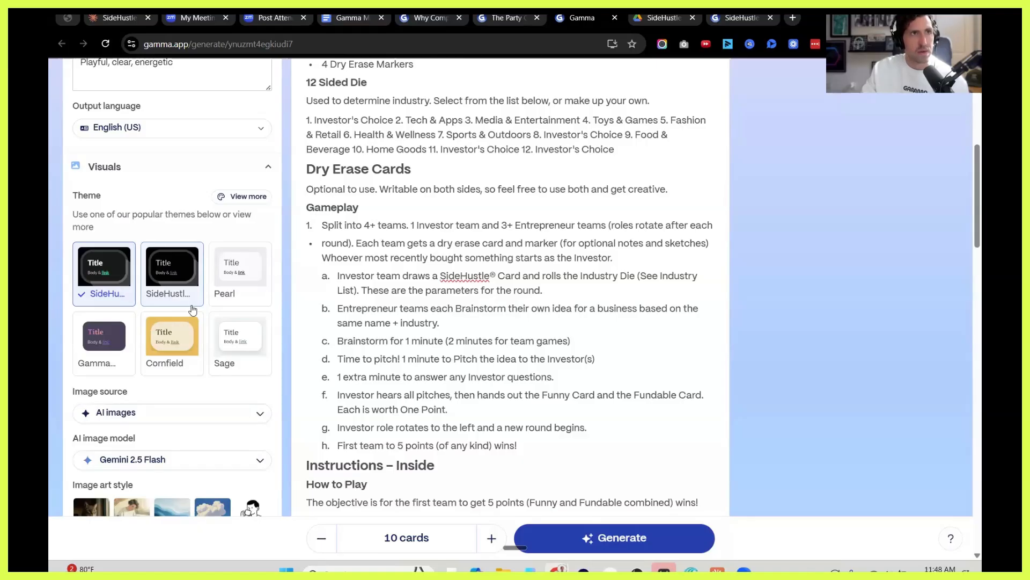
pyautogui.scroll(-5, 193, 308)
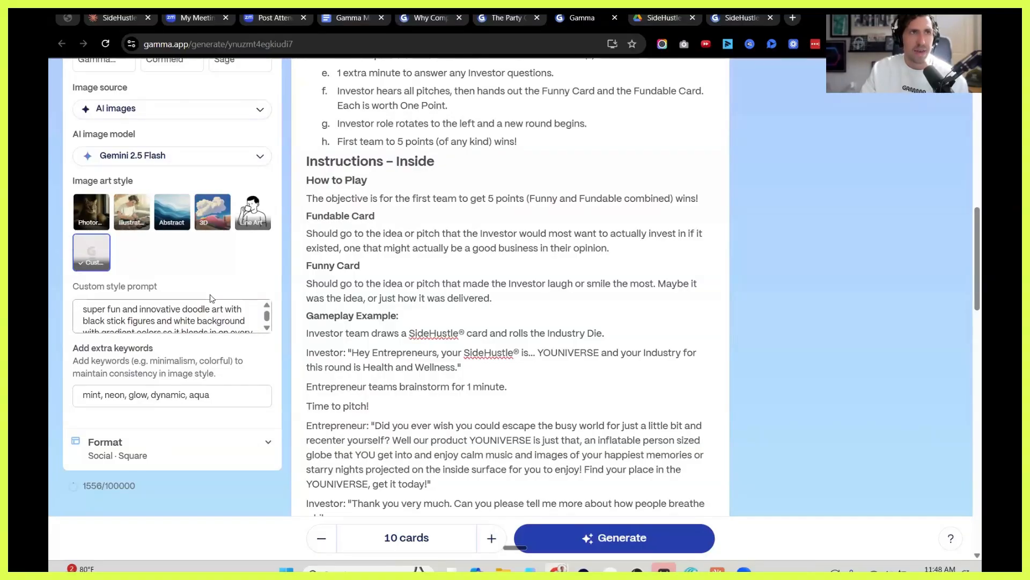
pyautogui.scroll(5, 132, 294)
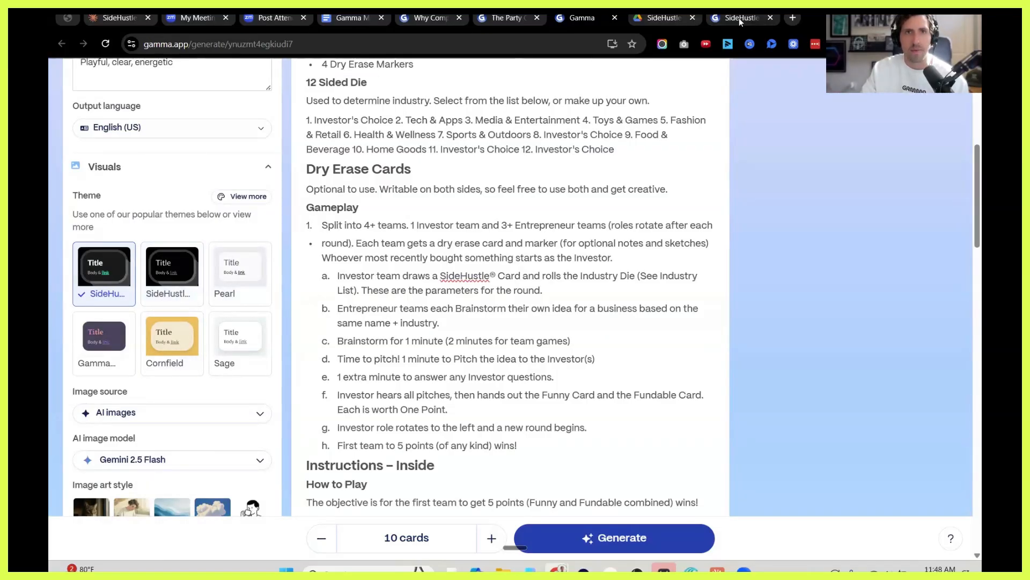
# Check Claude's progress on the pitch deck and read its reasoning for redesigning slide 4.
pyautogui.click(121, 19)
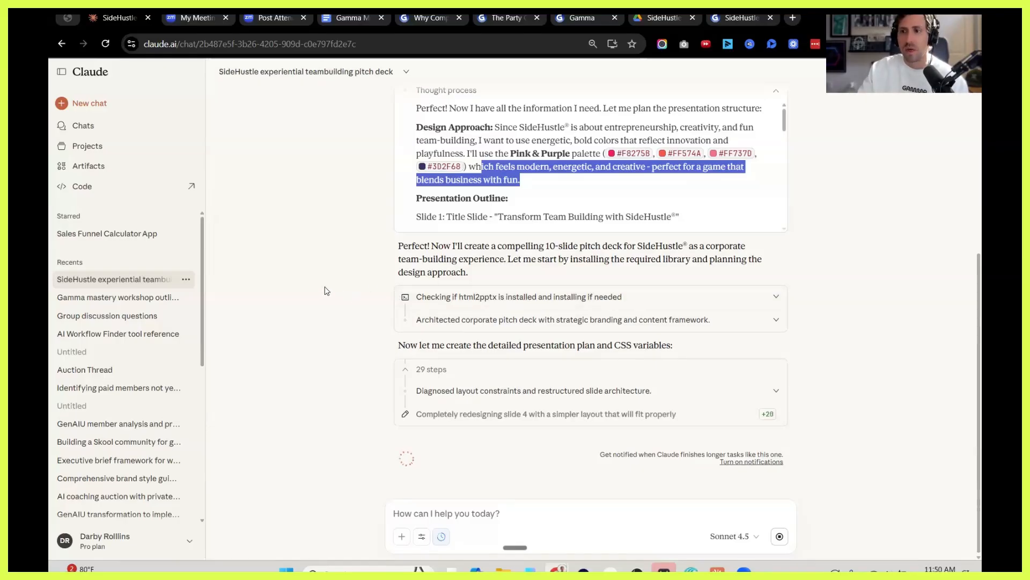
pyautogui.scroll(1, 304, 293)
pyautogui.scroll(-1, 304, 296)
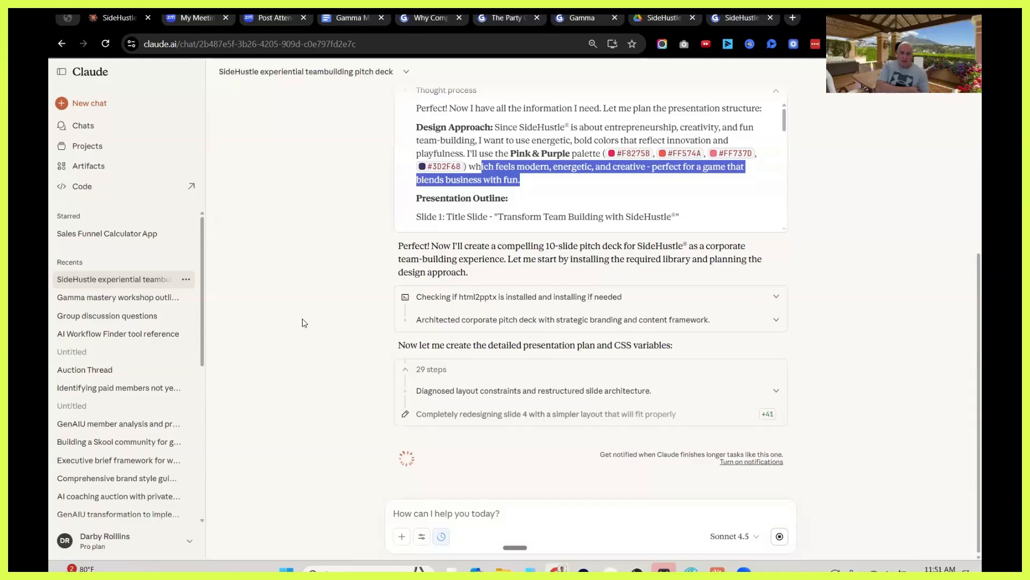
pyautogui.click(778, 392)
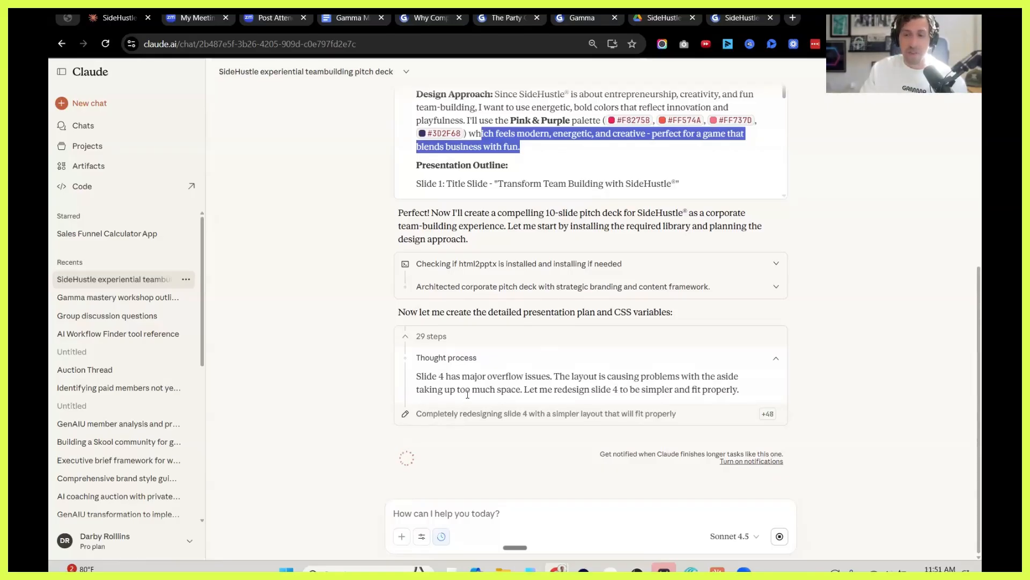
pyautogui.scroll(5, 314, 322)
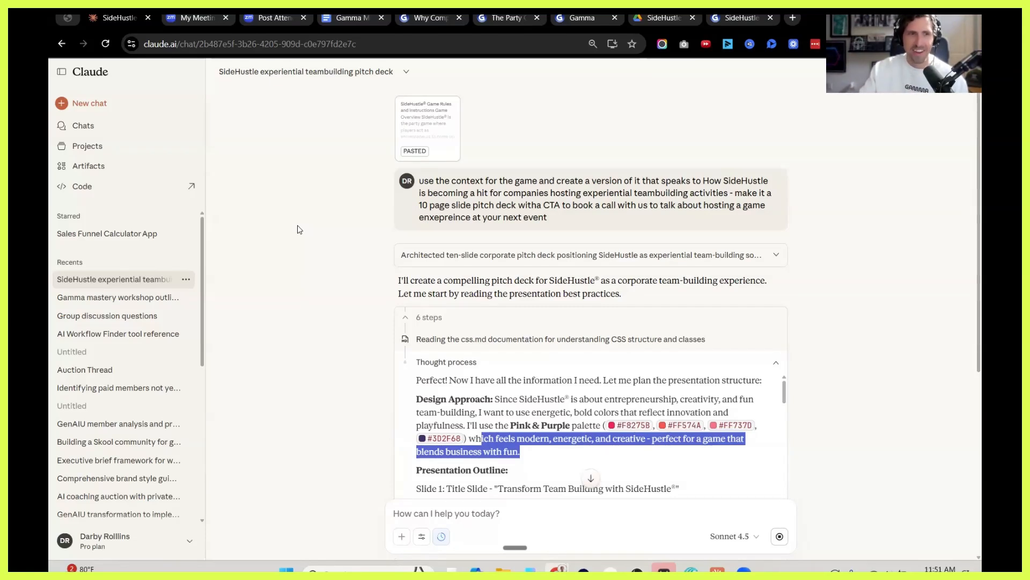
pyautogui.scroll(-6, 290, 269)
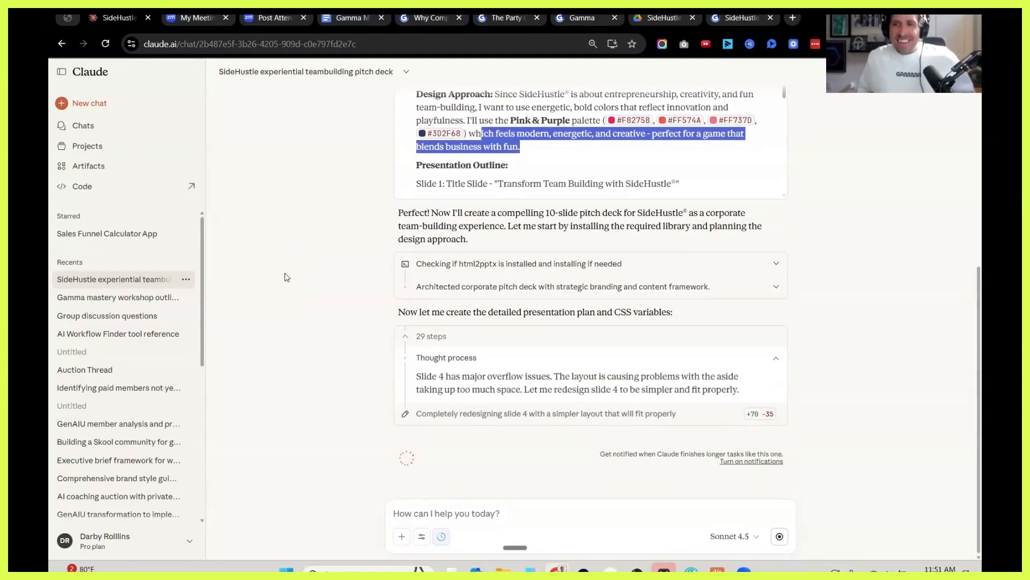
# Look over the Gamma prompt editor's image, format and text content settings once more and return to the Claude chat.
pyautogui.click(583, 18)
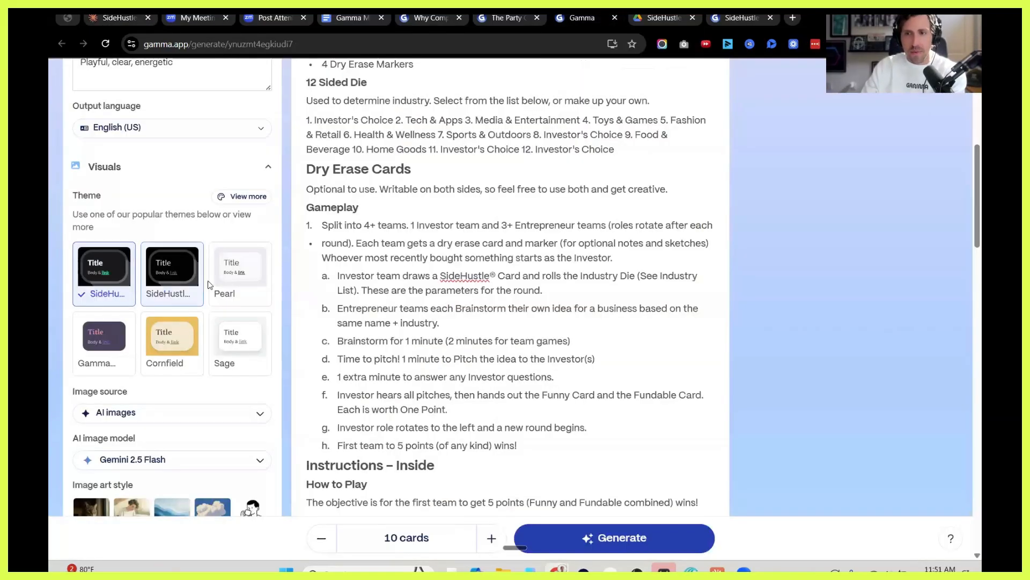
pyautogui.scroll(-7, 474, 282)
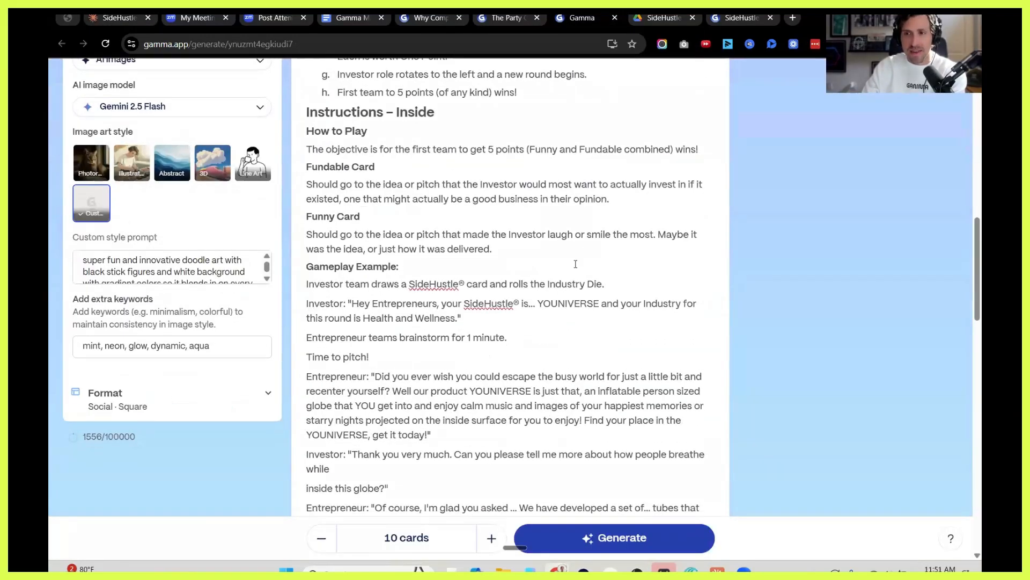
pyautogui.scroll(12, 575, 264)
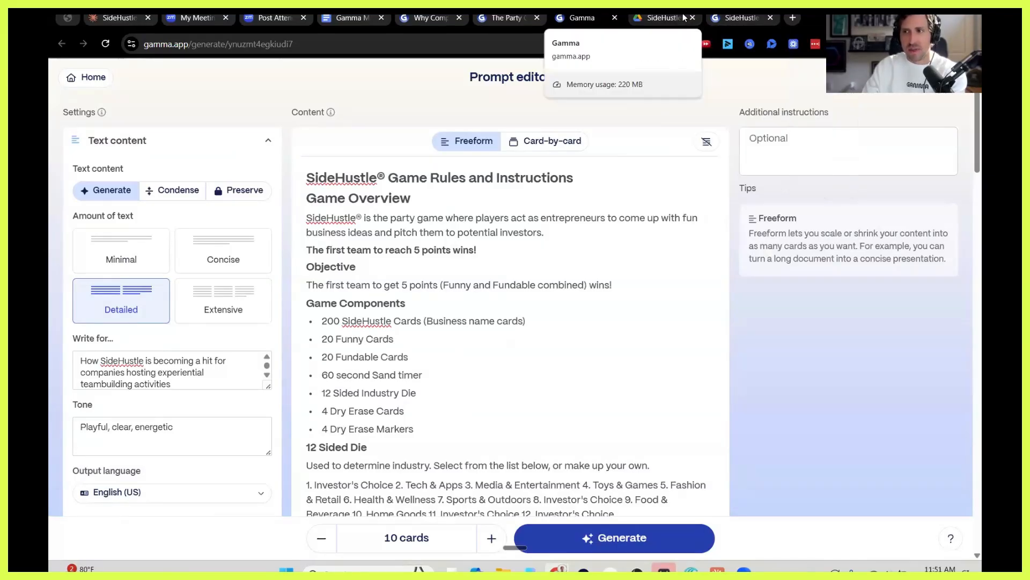
pyautogui.click(114, 21)
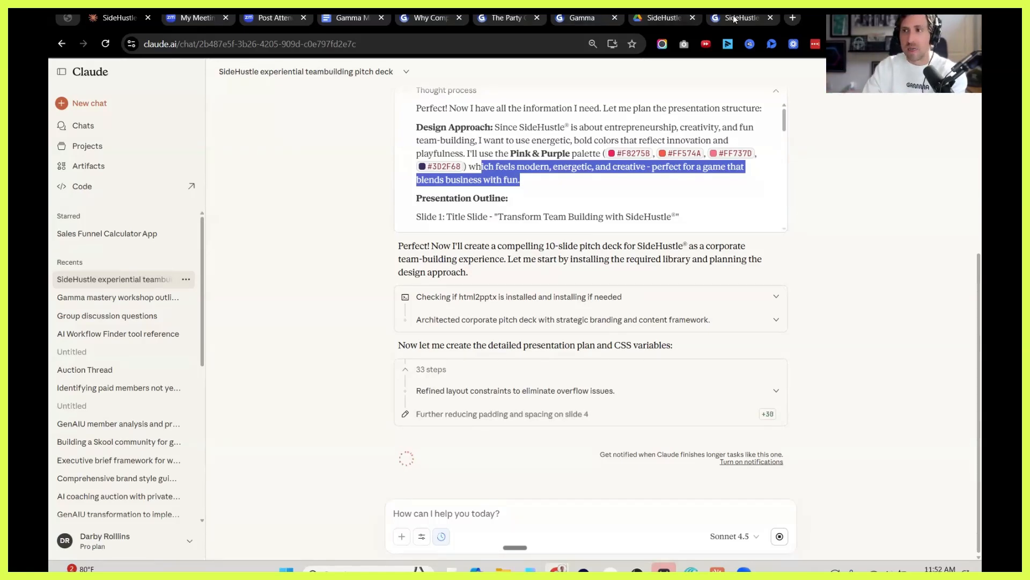
# Switch to Gamma, set the amount of text to Concise and generate the 10-card SideHustle social post.
pyautogui.click(682, 19)
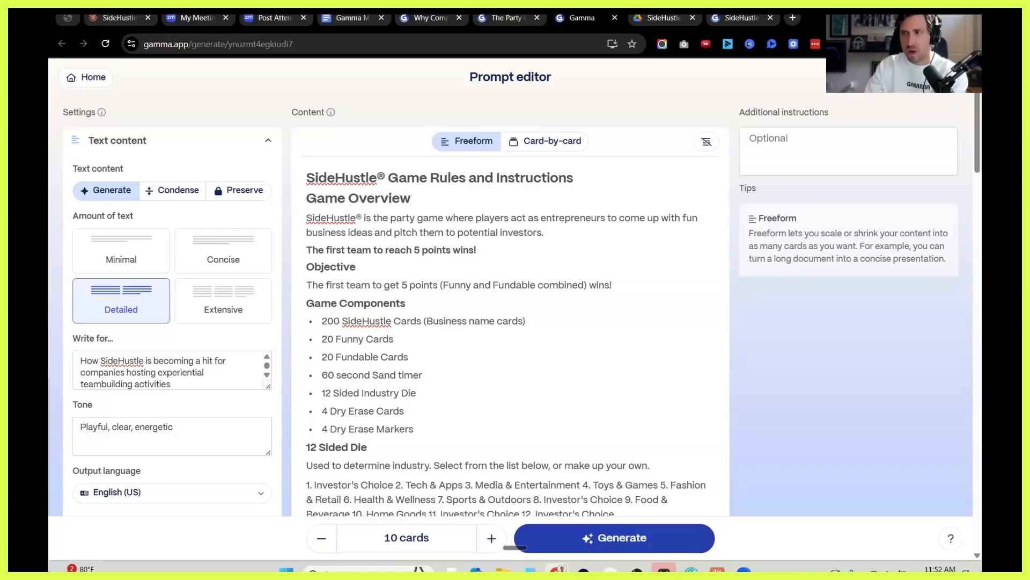
pyautogui.click(931, 98)
pyautogui.click(605, 361)
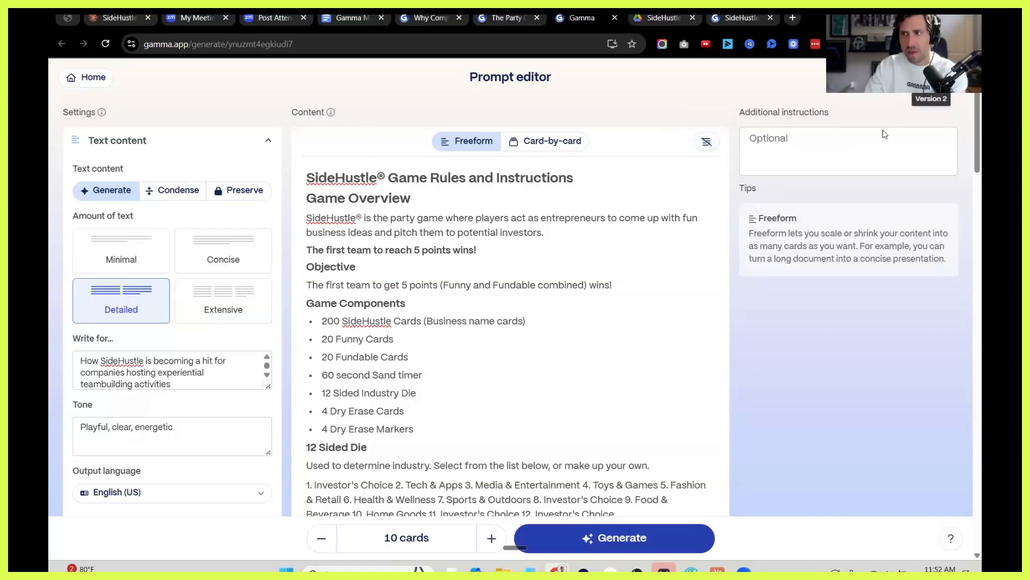
pyautogui.click(931, 80)
pyautogui.click(853, 132)
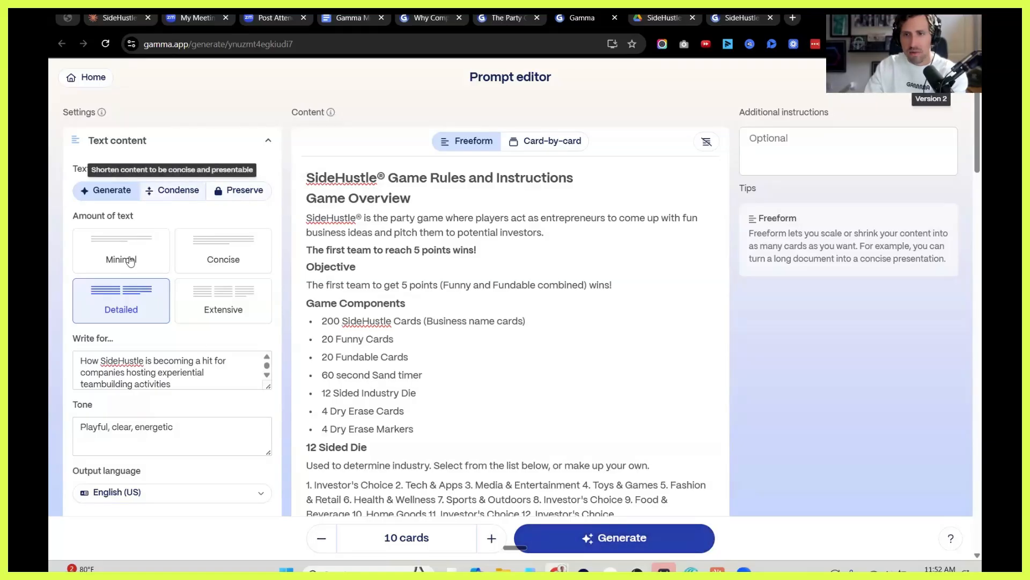
pyautogui.click(245, 257)
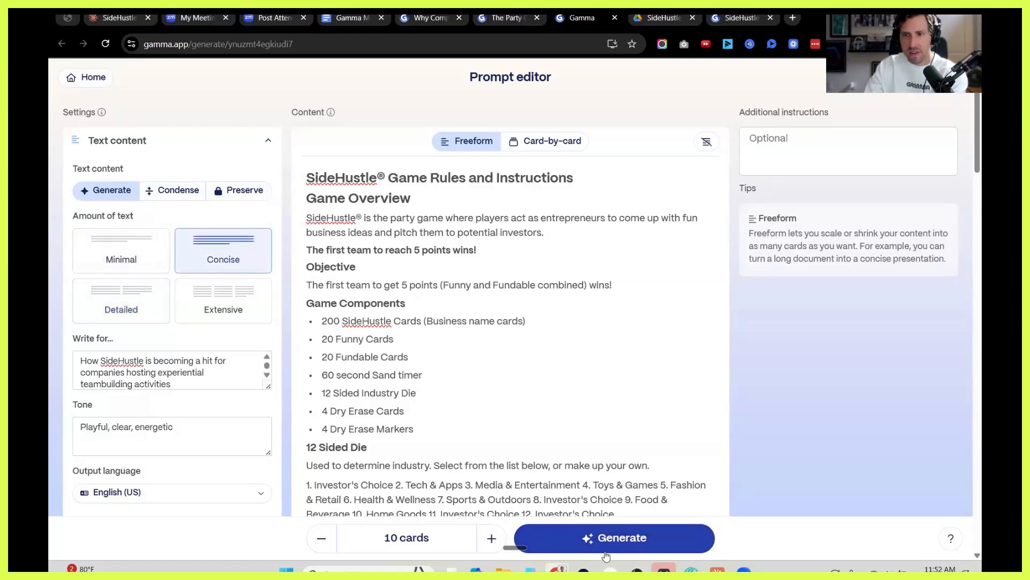
pyautogui.click(596, 534)
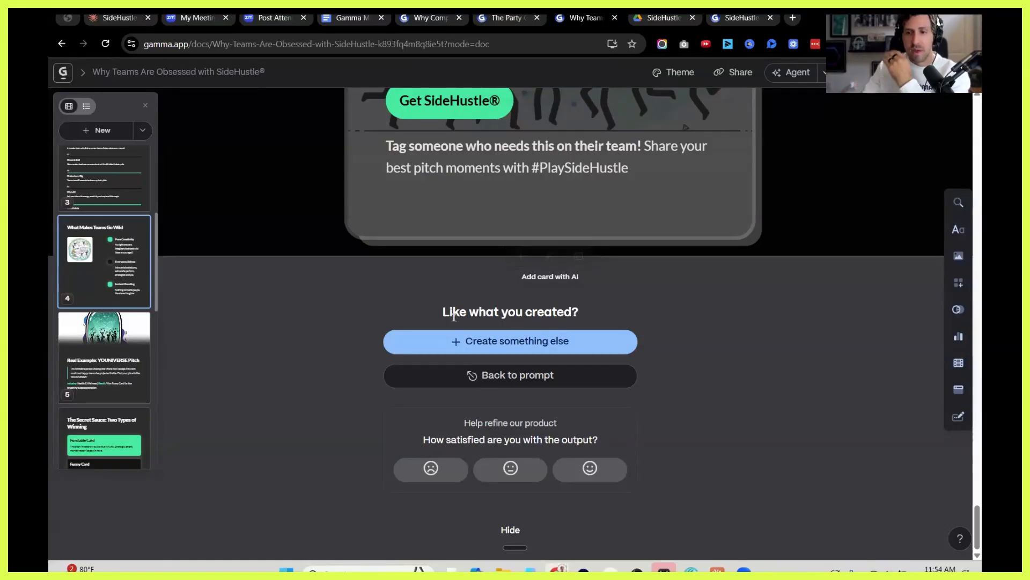
# Review the generated "Why Teams Are Obsessed with SideHustle" cards from the last one back to the title card.
pyautogui.scroll(10, 557, 262)
pyautogui.scroll(15, 578, 244)
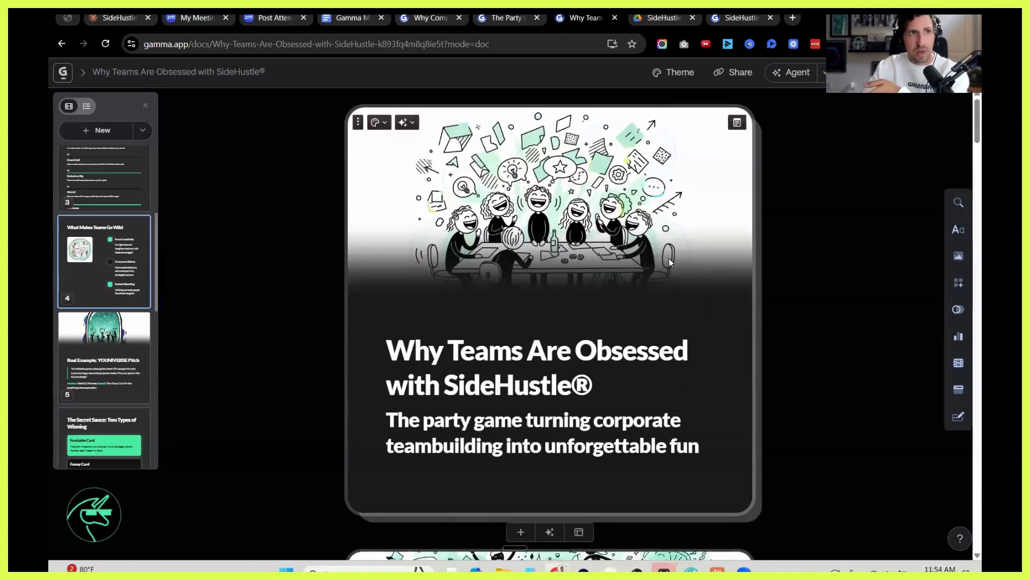
pyautogui.scroll(-1, 670, 259)
pyautogui.scroll(1, 671, 259)
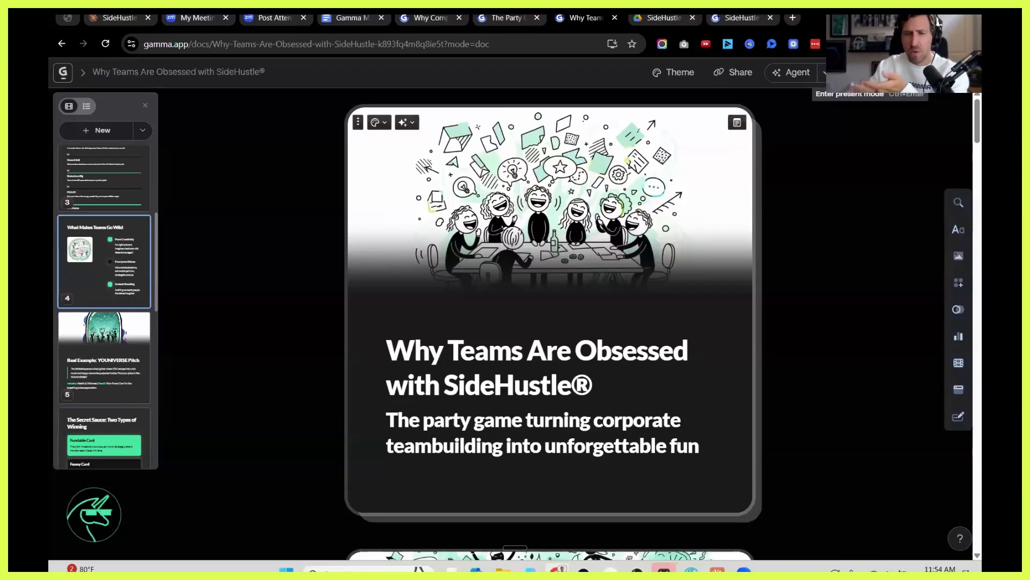
pyautogui.click(738, 73)
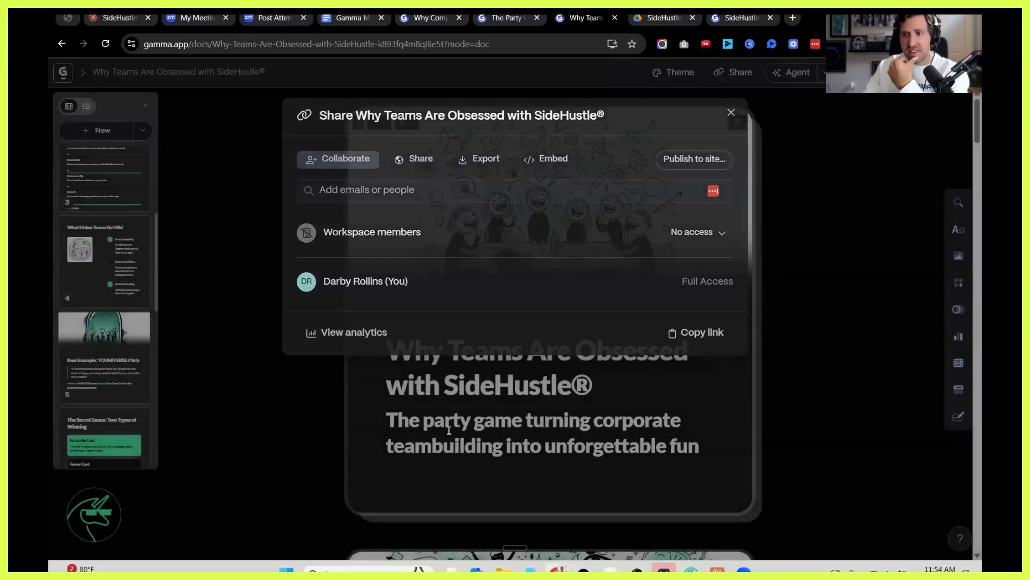
pyautogui.click(466, 417)
pyautogui.tripleClick(518, 424)
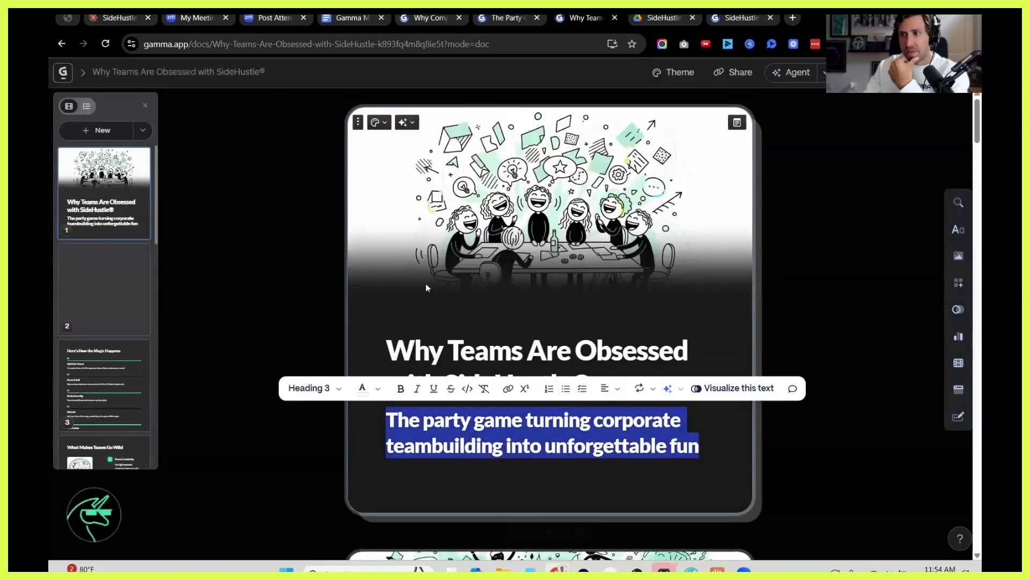
pyautogui.click(593, 342)
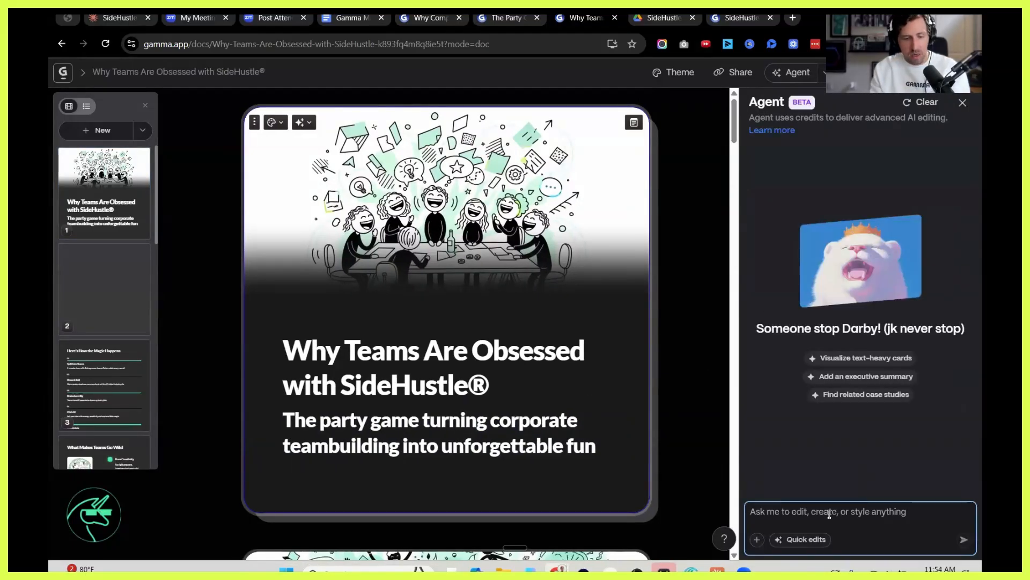
# Have the Gamma Agent remove "Why" from the first card's heading with the request "remove WHY in the first slide".
pyautogui.click(829, 514)
pyautogui.write('remove WHY in the first slide')
pyautogui.press('Return')
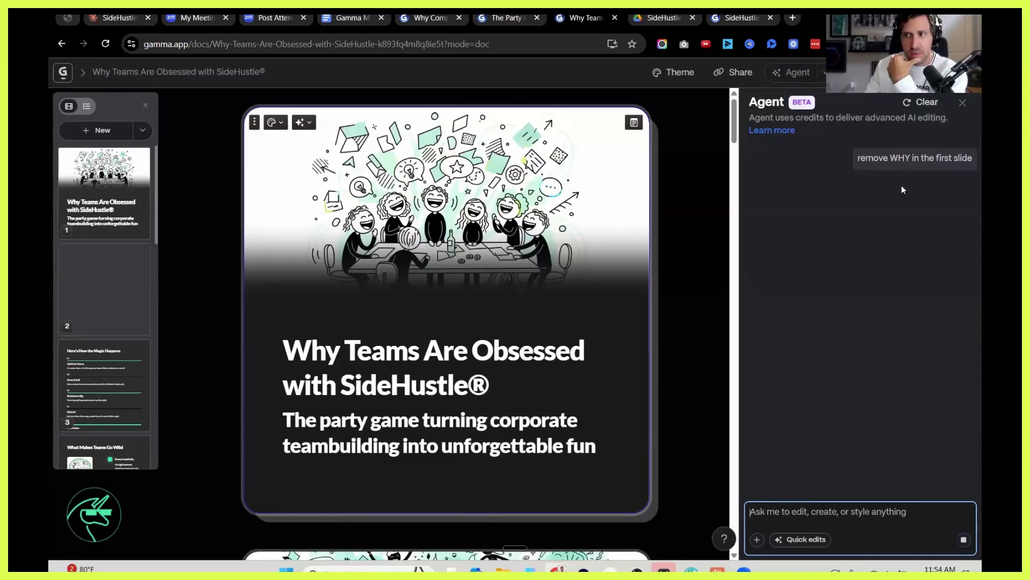
pyautogui.rightClick(349, 359)
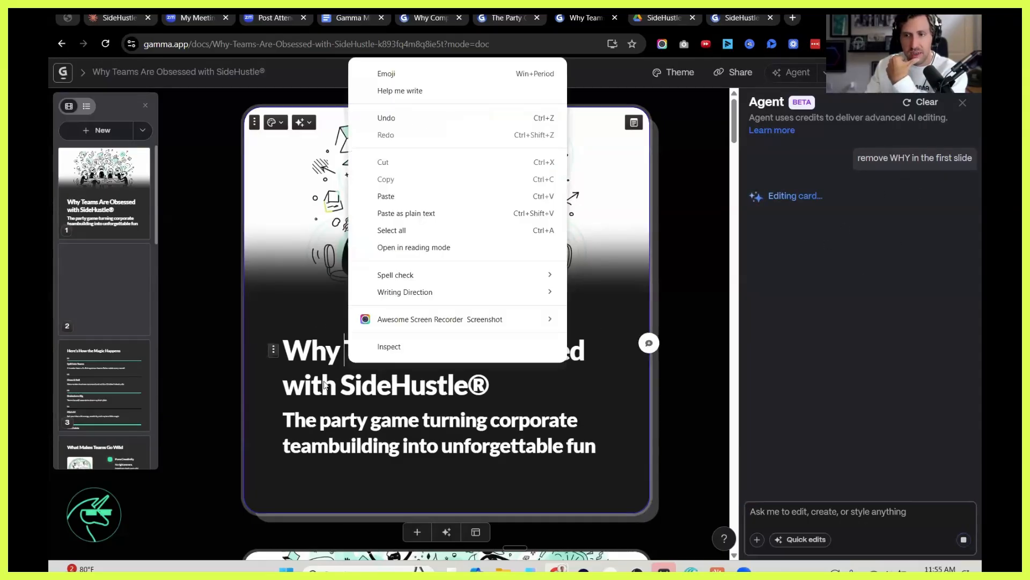
pyautogui.click(400, 366)
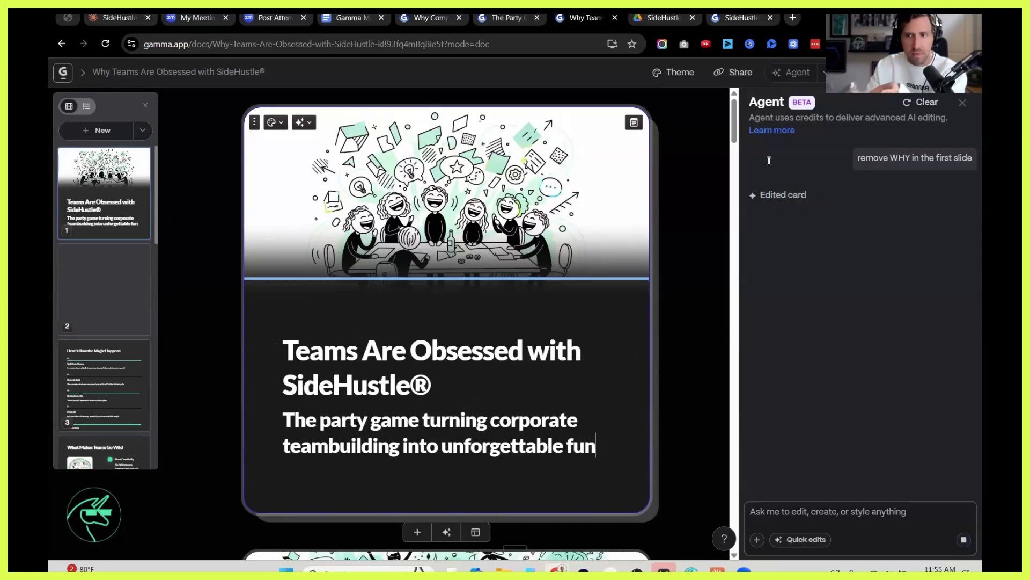
# Examine the post's link-sharing and export options, and return to the Claude chat to check the pitch deck's progress.
pyautogui.click(736, 75)
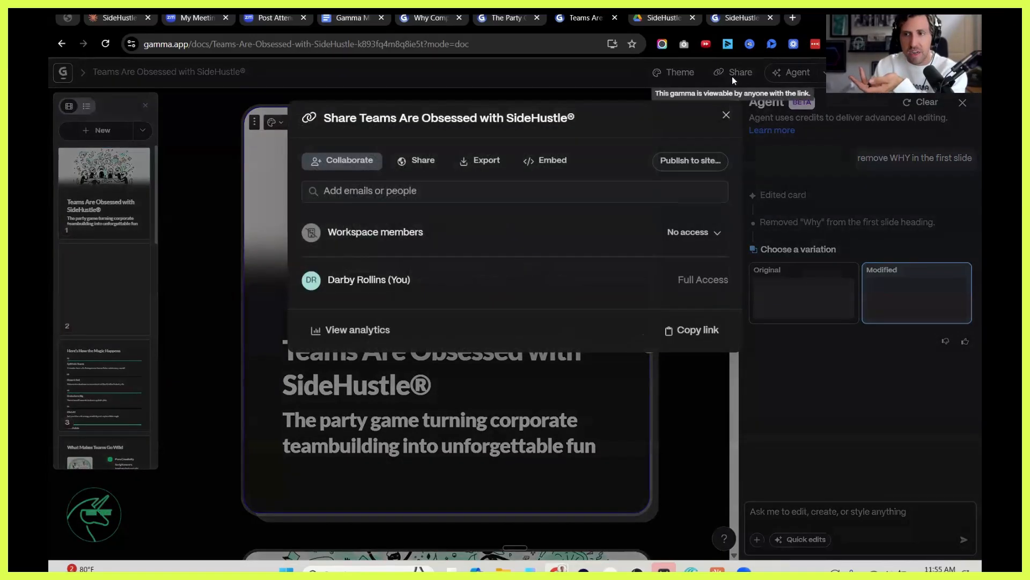
pyautogui.click(424, 162)
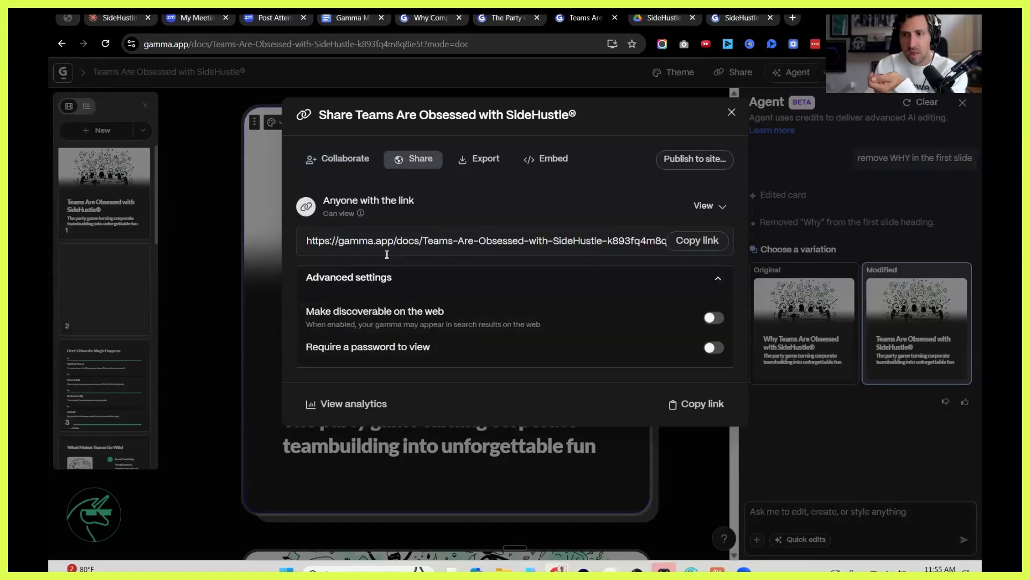
pyautogui.click(477, 161)
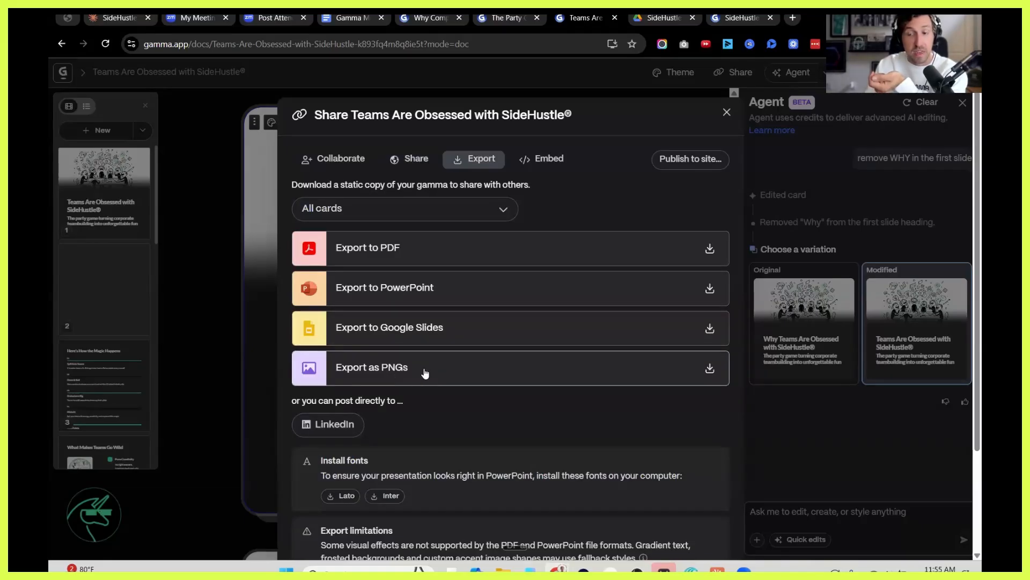
pyautogui.scroll(-2, 419, 372)
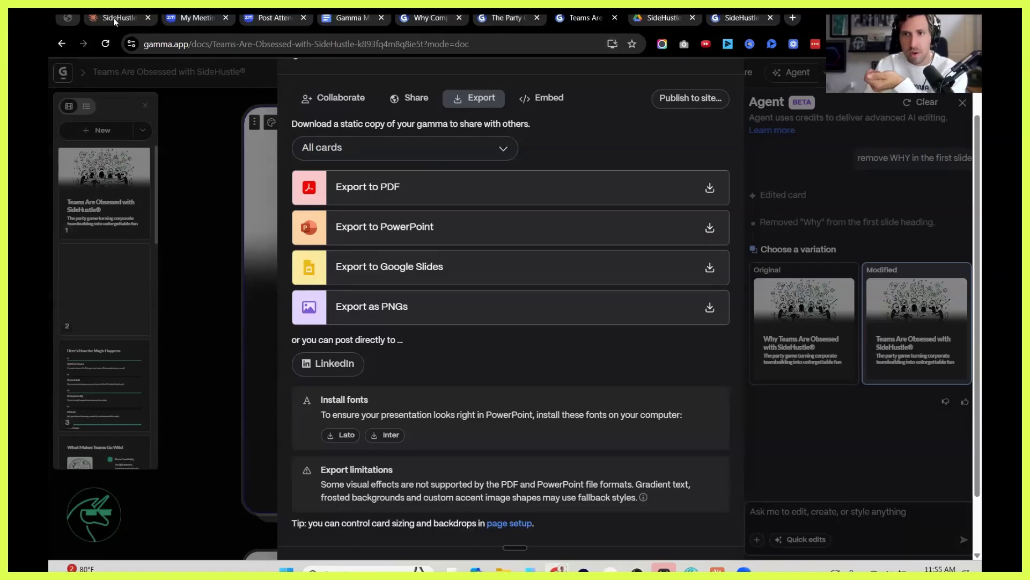
pyautogui.hotkey('ctrl', '1')
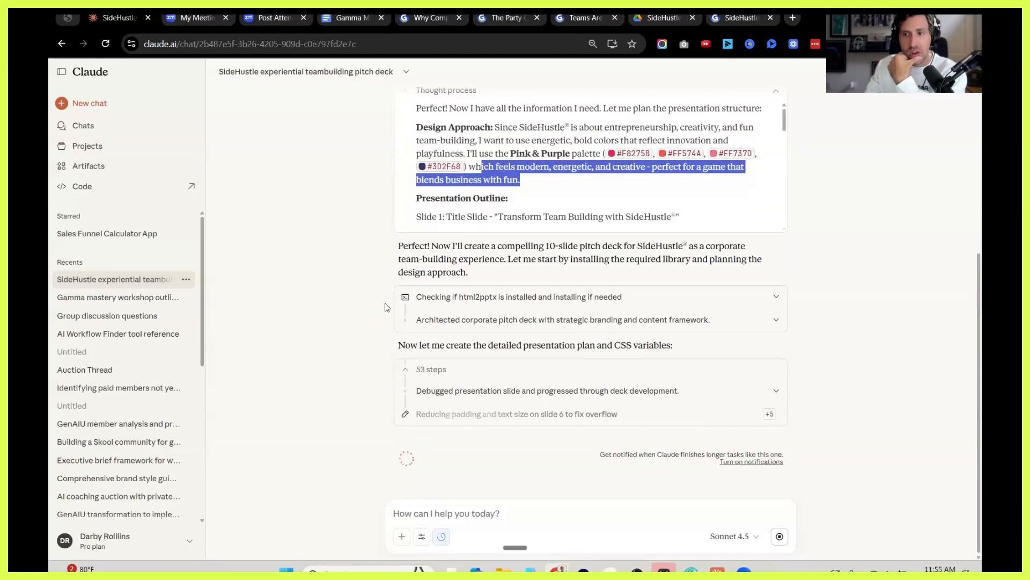
pyautogui.click(563, 263)
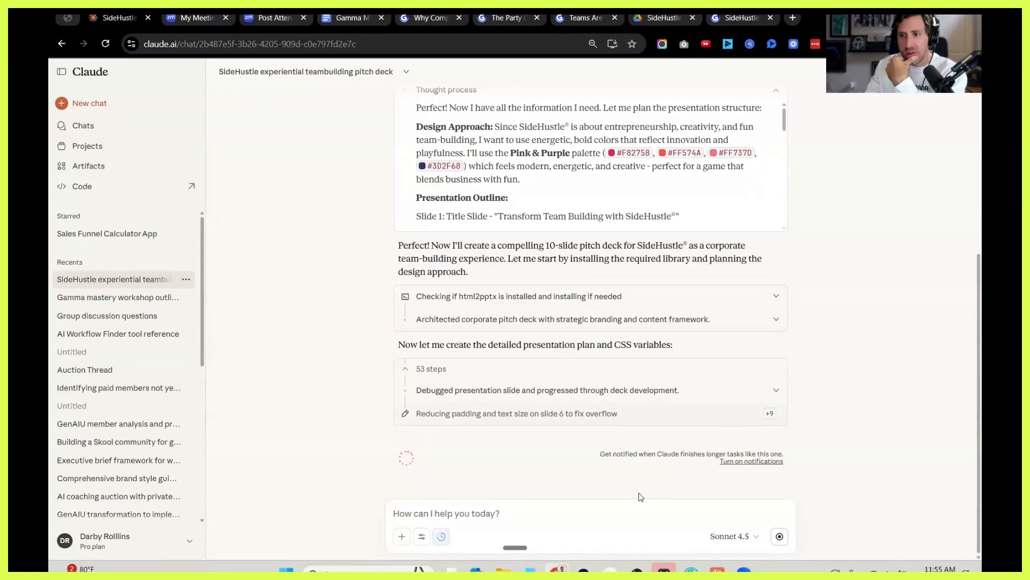
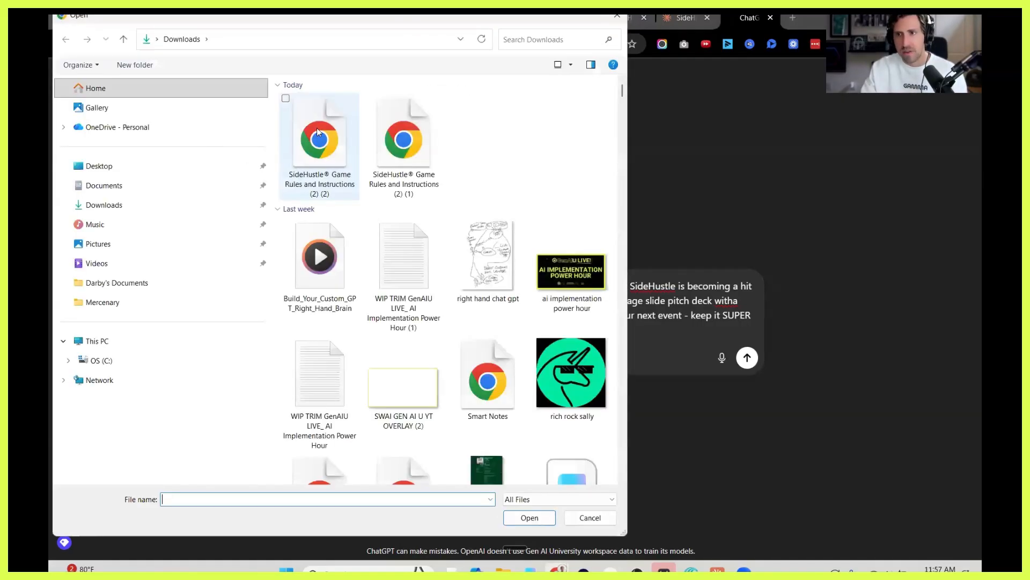
# Attach the SideHustle Game Rules and Instructions PDF in ChatGPT, correct the misspelling to "experience", and send the 10-page pitch deck outline prompt.
pyautogui.click(320, 144)
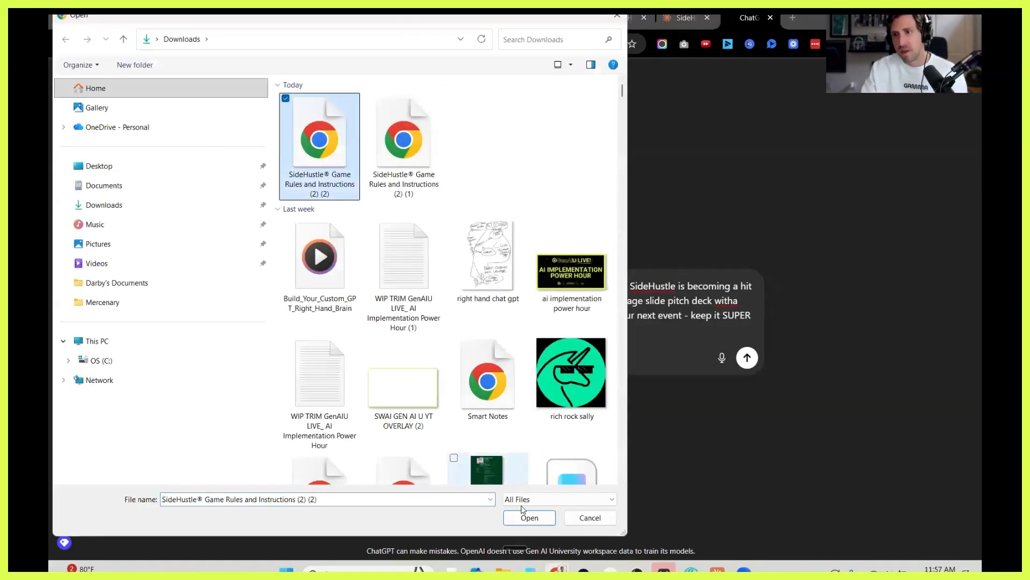
pyautogui.click(525, 515)
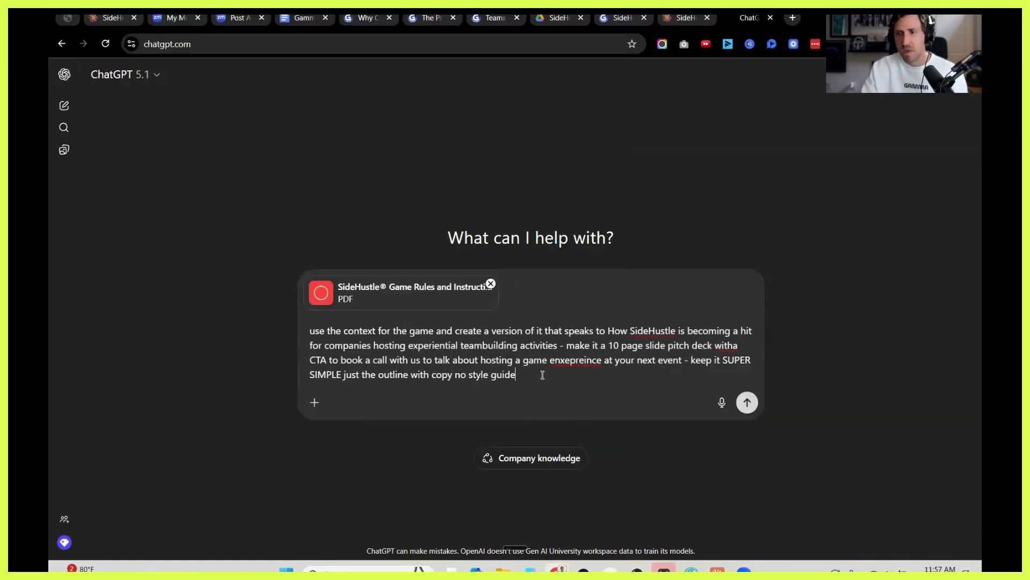
pyautogui.rightClick(573, 361)
pyautogui.click(596, 63)
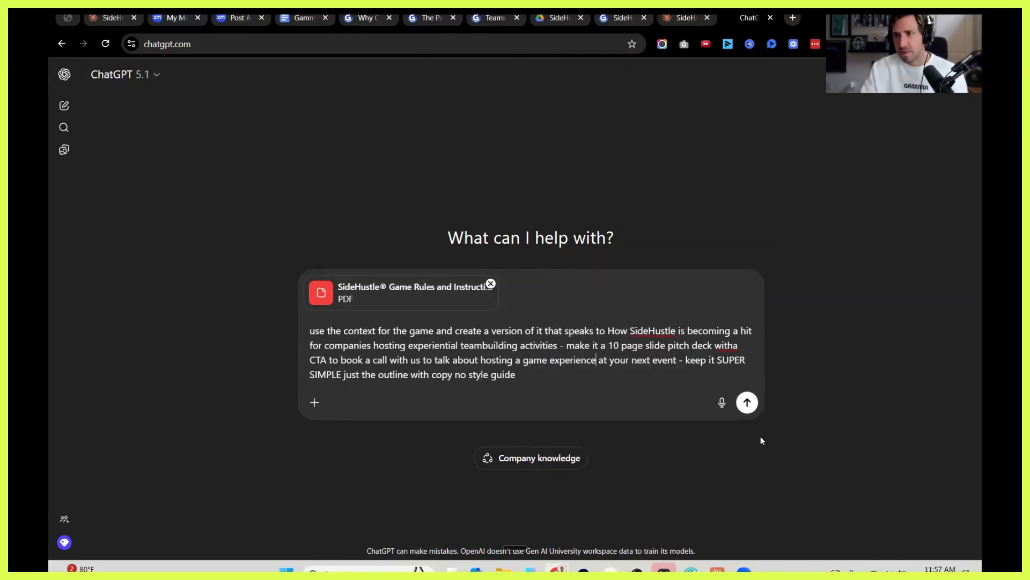
pyautogui.press('Return')
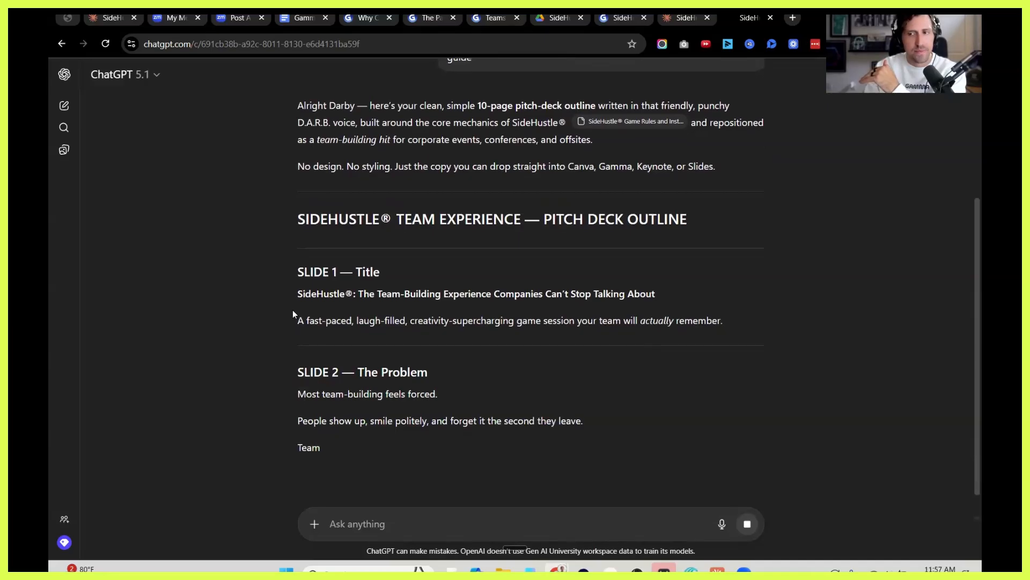
# Read through ChatGPT's pitch deck outline and copy it from the main heading through the Slide 10 call to action.
pyautogui.scroll(-3, 292, 310)
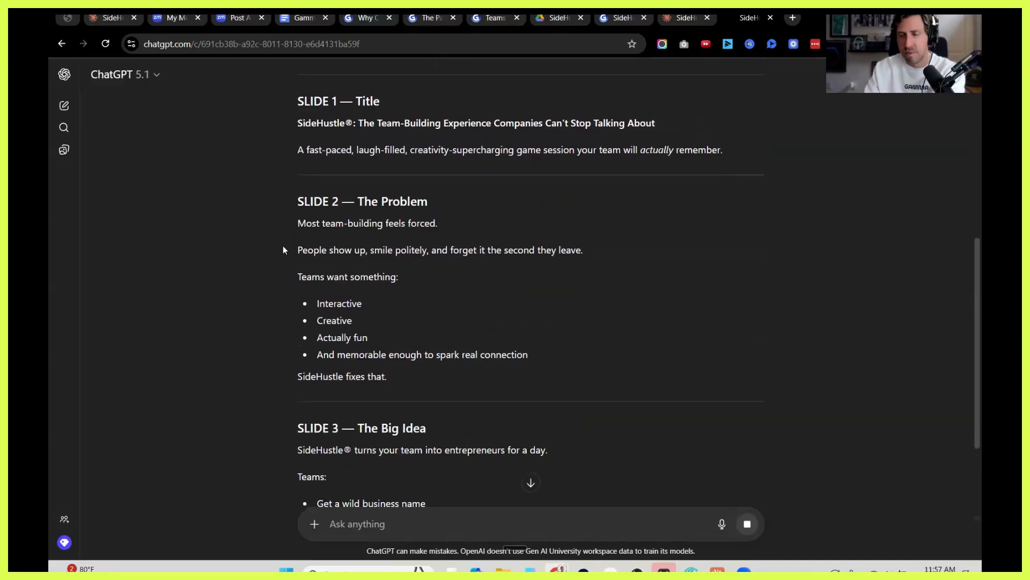
pyautogui.scroll(-3, 282, 247)
pyautogui.scroll(-7, 345, 126)
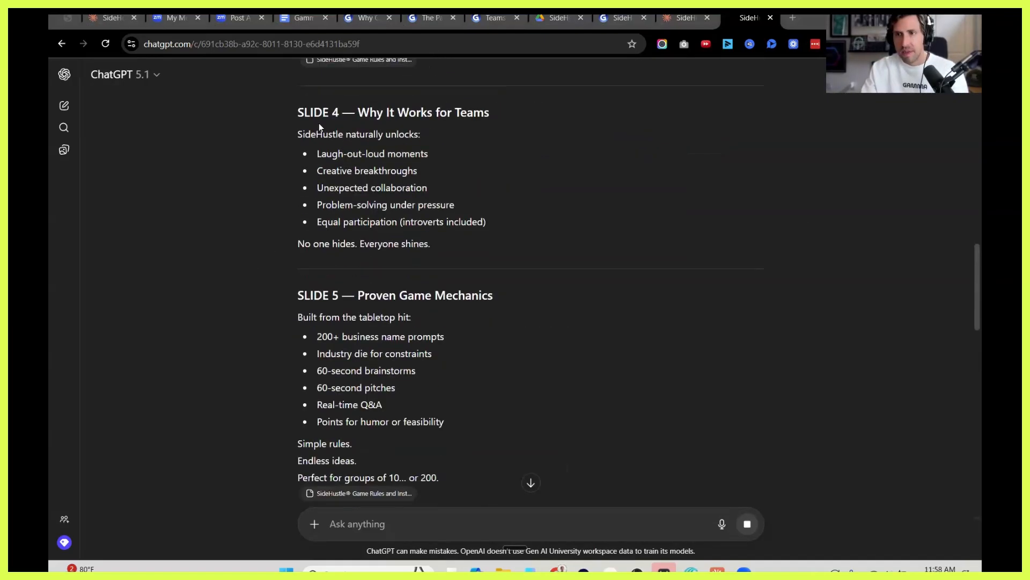
pyautogui.scroll(-20, 344, 180)
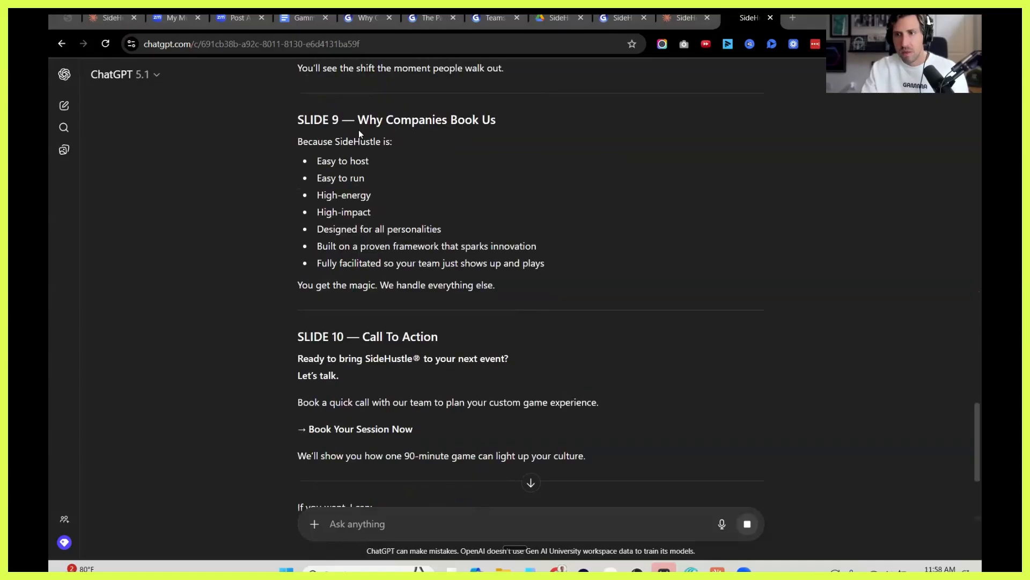
pyautogui.scroll(-1, 397, 257)
pyautogui.scroll(-1, 410, 258)
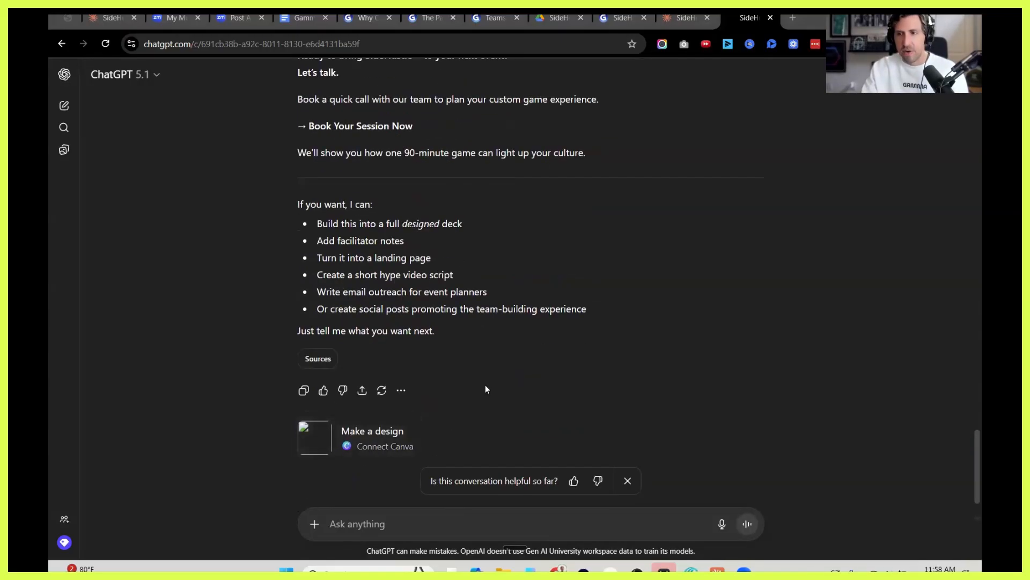
pyautogui.scroll(3, 486, 384)
pyautogui.moveTo(600, 337); pyautogui.dragTo(294, 270)
pyautogui.hotkey('ctrl', 'c')
pyautogui.scroll(18, 345, 215)
pyautogui.scroll(15, 343, 230)
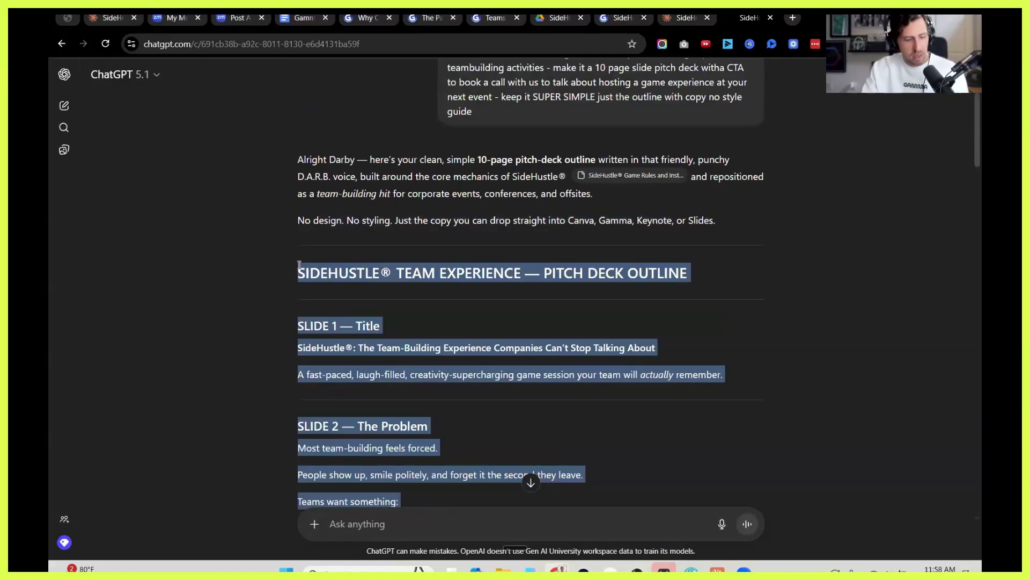
pyautogui.scroll(-2, 349, 270)
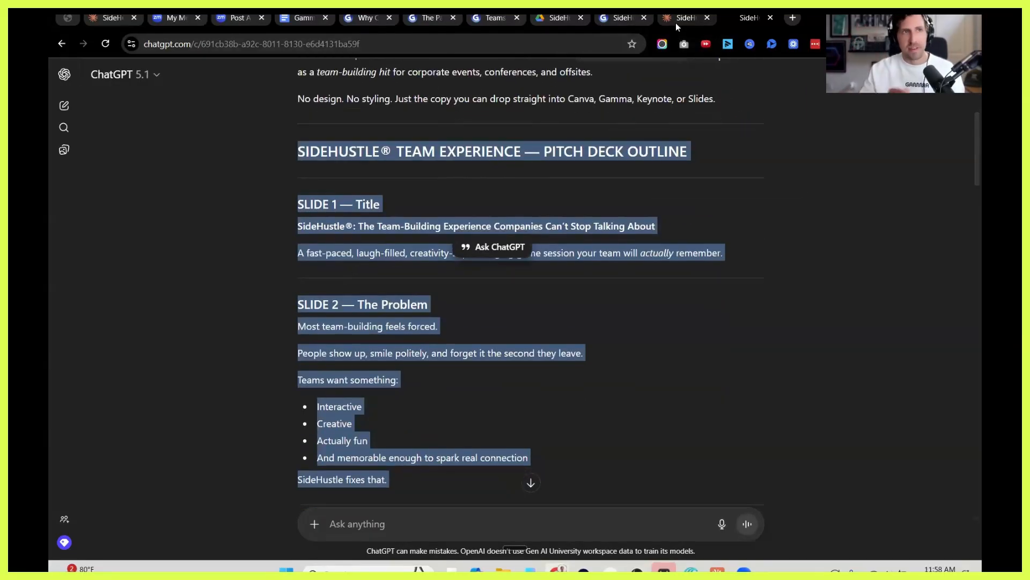
# Switch to Gamma and open the source prompt of the "Teams Are Obsessed with SideHustle" post.
pyautogui.click(107, 26)
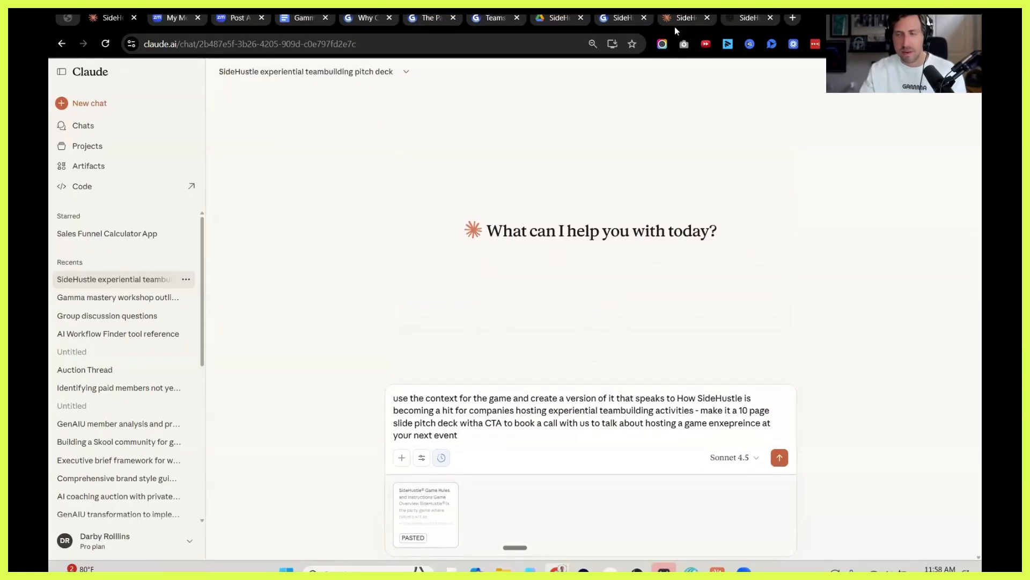
pyautogui.click(622, 17)
pyautogui.click(493, 17)
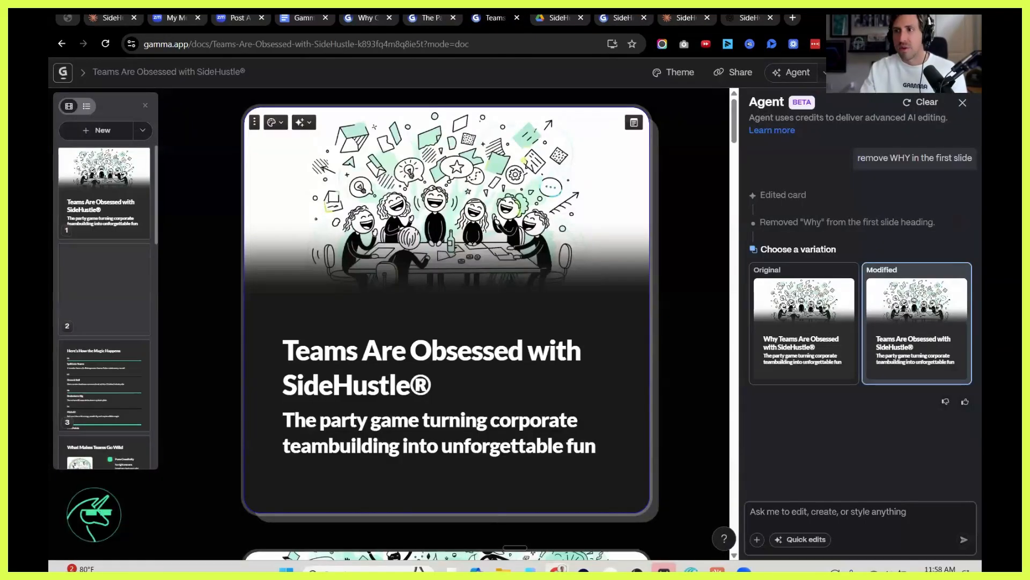
pyautogui.click(933, 73)
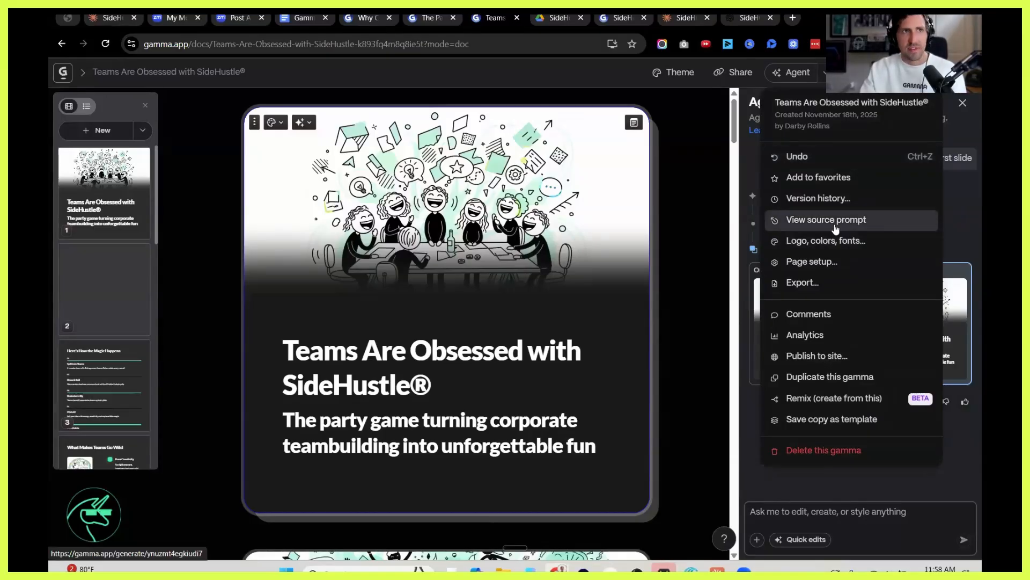
pyautogui.click(831, 221)
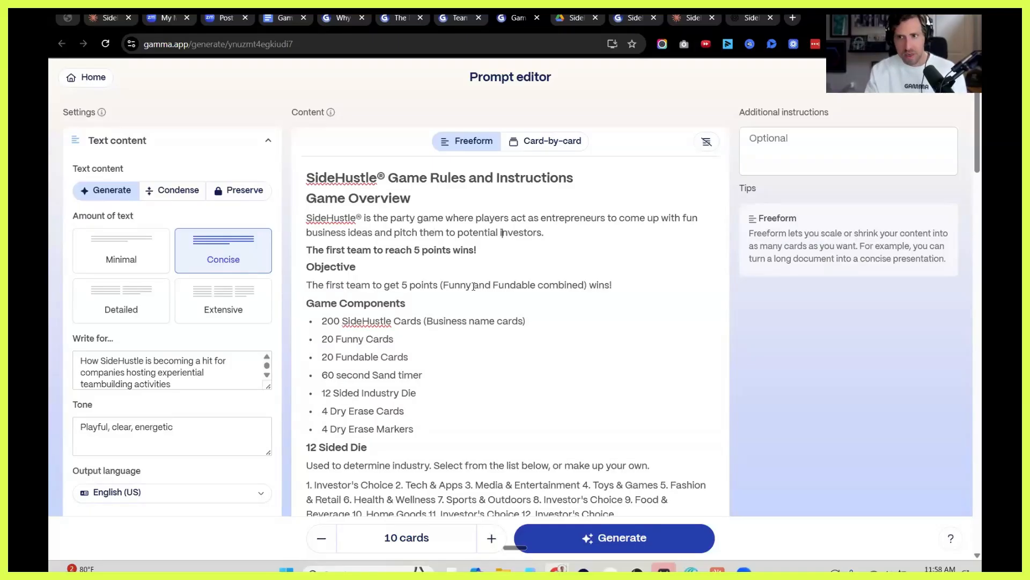
# Replace the game rules in the prompt content with the copied pitch deck outline.
pyautogui.hotkey('ctrl', 'a')
pyautogui.press('BackSpace')
pyautogui.hotkey('ctrl', 'v')
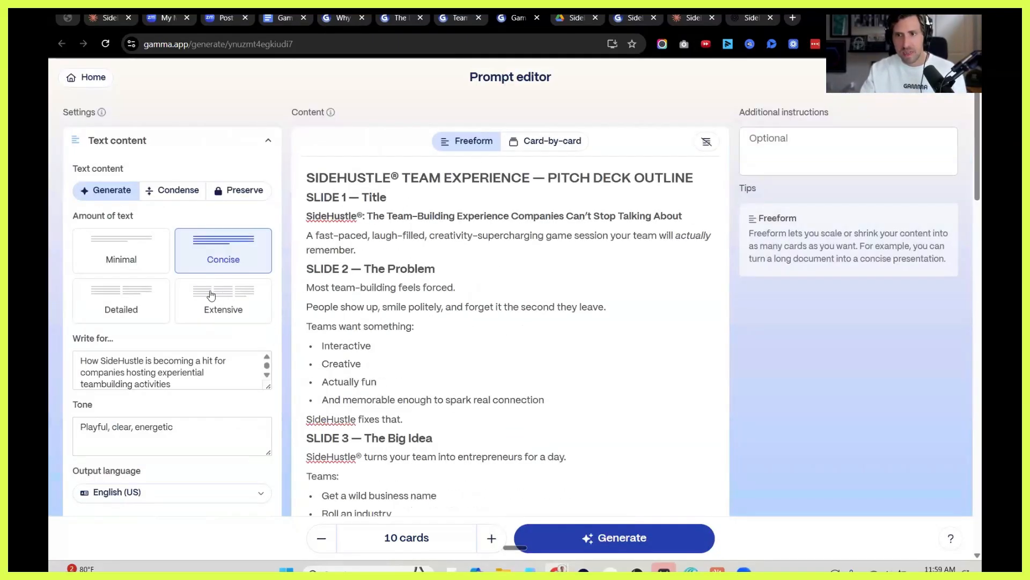
# Set the text content to Preserve and generate the 10-card gamma with the existing theme and image style.
pyautogui.click(236, 190)
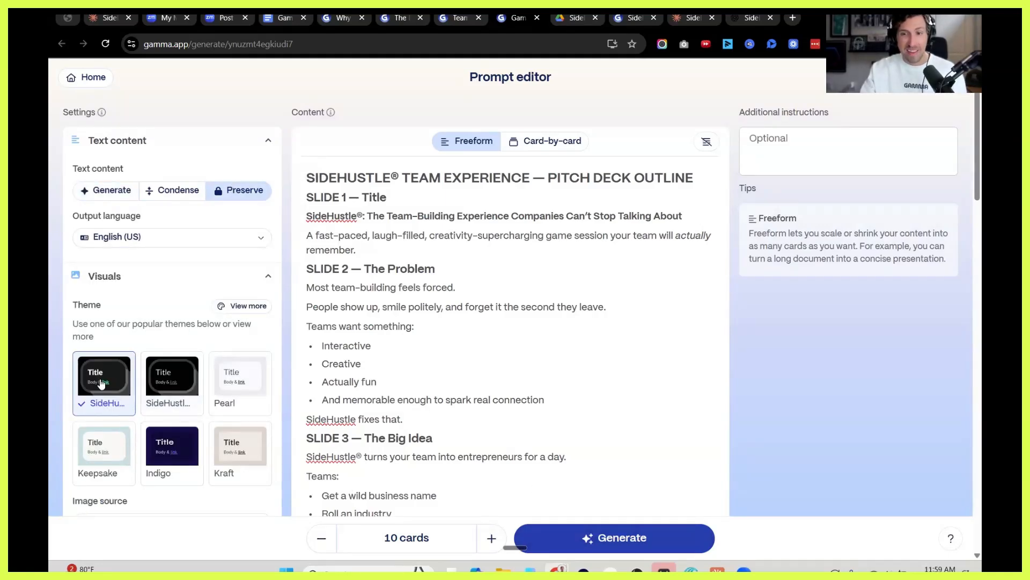
pyautogui.scroll(-4, 102, 382)
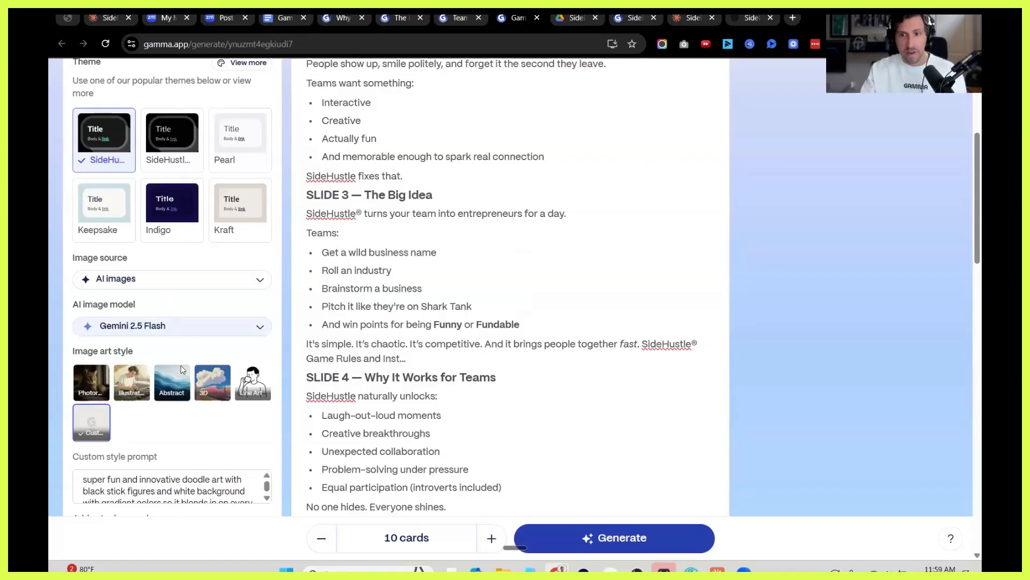
pyautogui.scroll(-2, 181, 370)
pyautogui.click(600, 534)
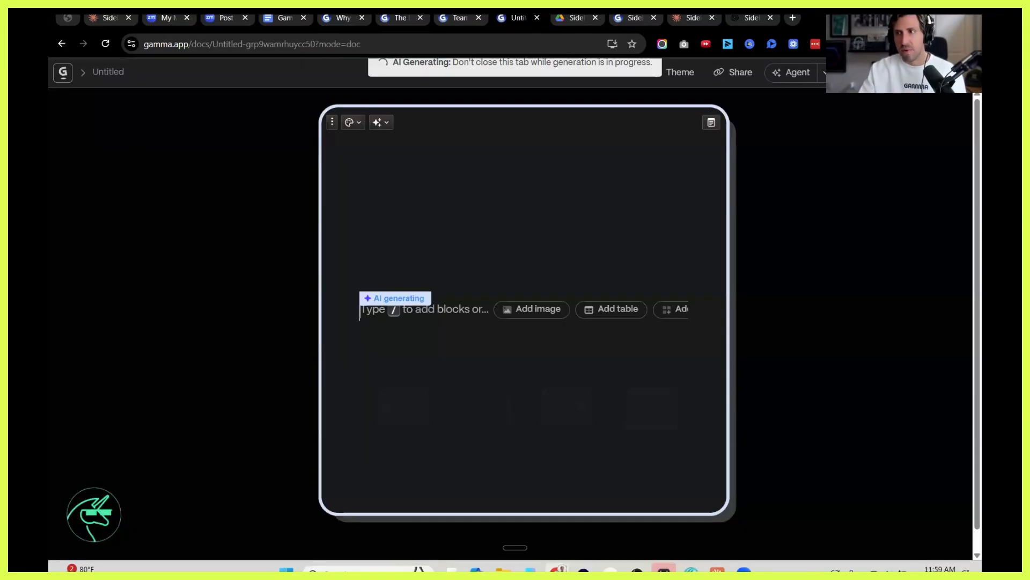
# Reopen the new gamma's source prompt, change the format to Presentation and generate the 10-card deck.
pyautogui.click(933, 72)
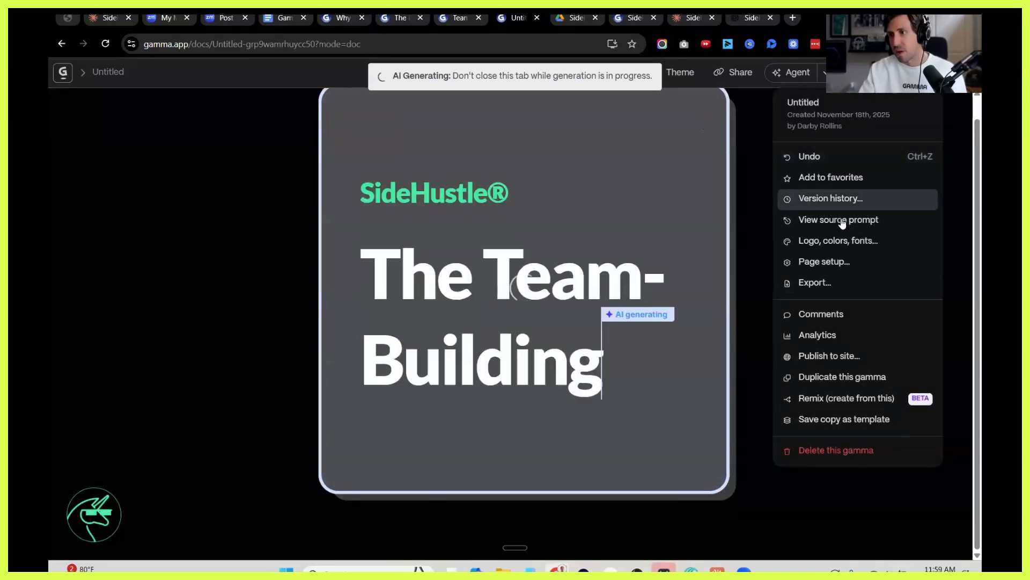
pyautogui.click(844, 217)
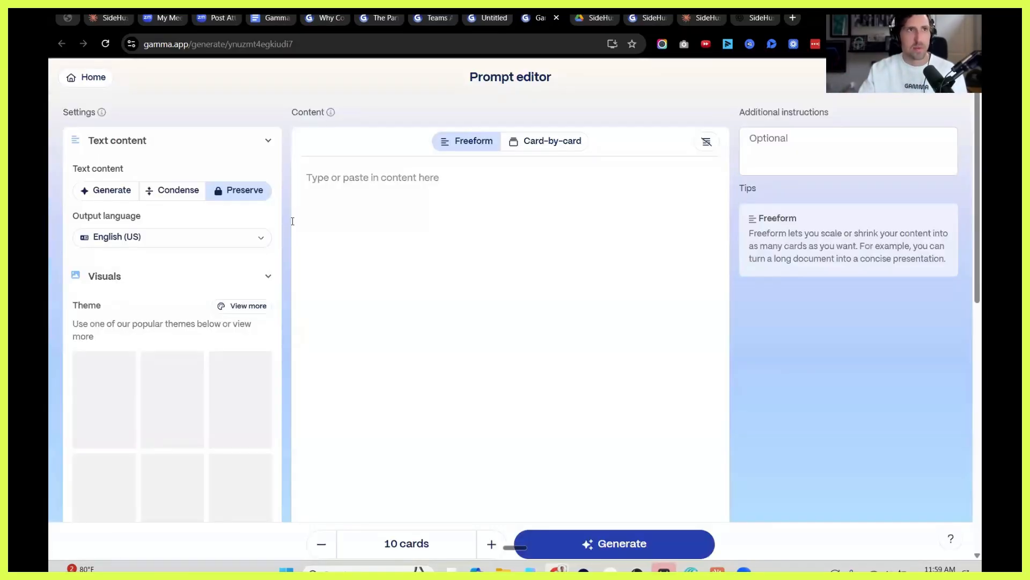
pyautogui.scroll(-10, 151, 231)
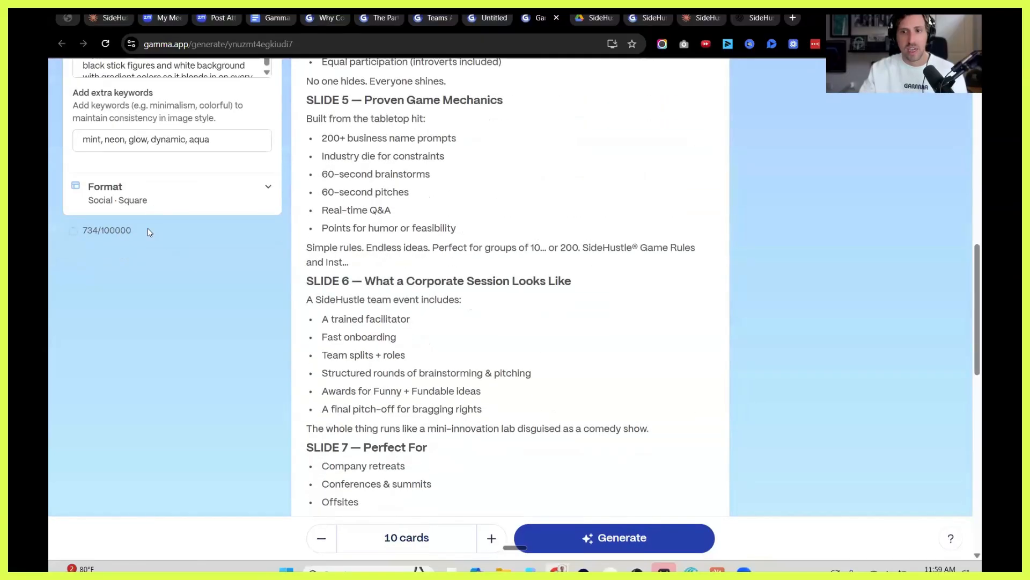
pyautogui.scroll(2, 149, 232)
pyautogui.click(269, 309)
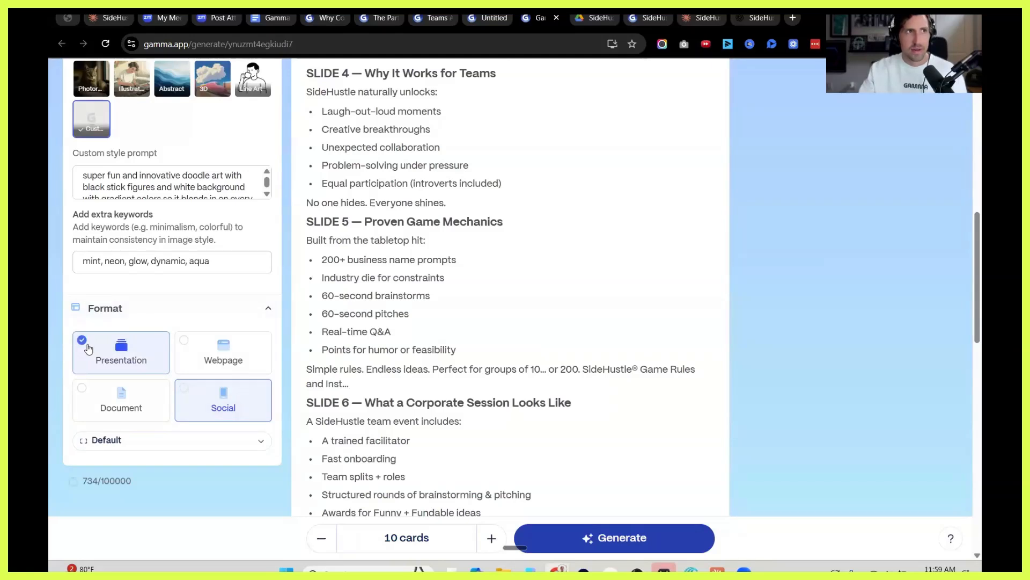
pyautogui.click(89, 349)
pyautogui.click(578, 539)
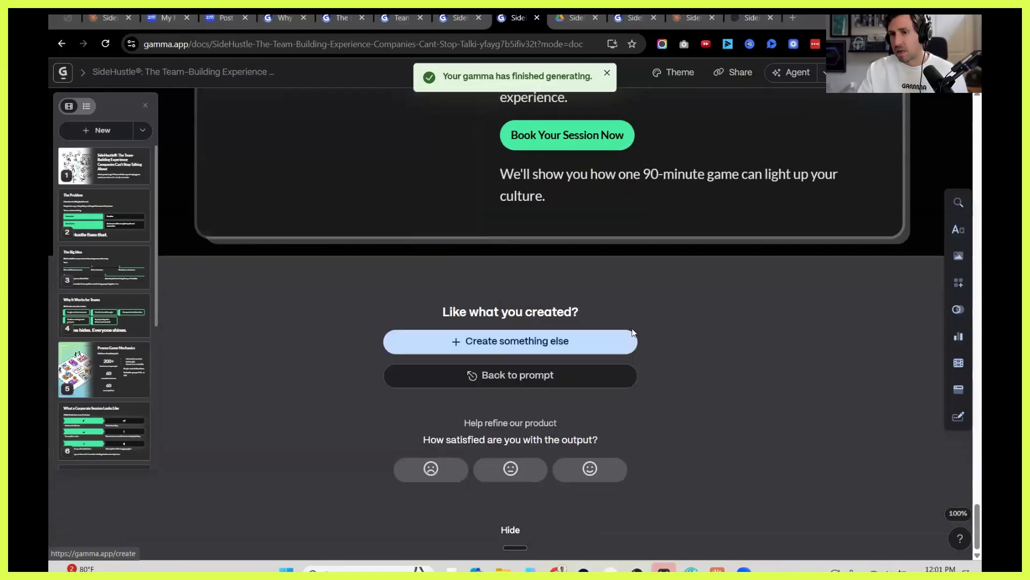
# Review the generated presentation from its last card back to "Proven Game Mechanics" and examine the image source options for that card's image.
pyautogui.scroll(5, 476, 309)
pyautogui.scroll(1, 311, 234)
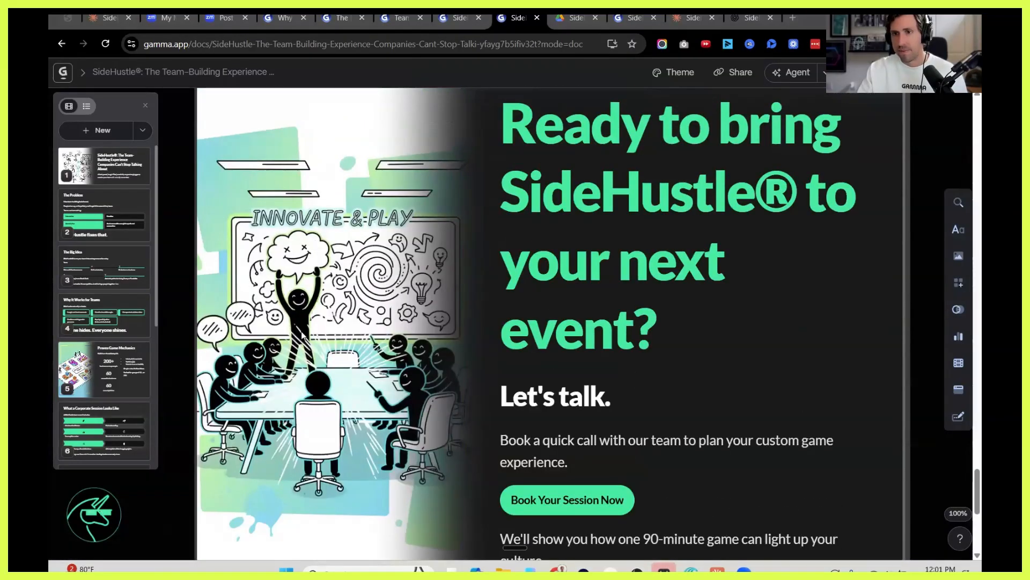
pyautogui.scroll(20, 411, 315)
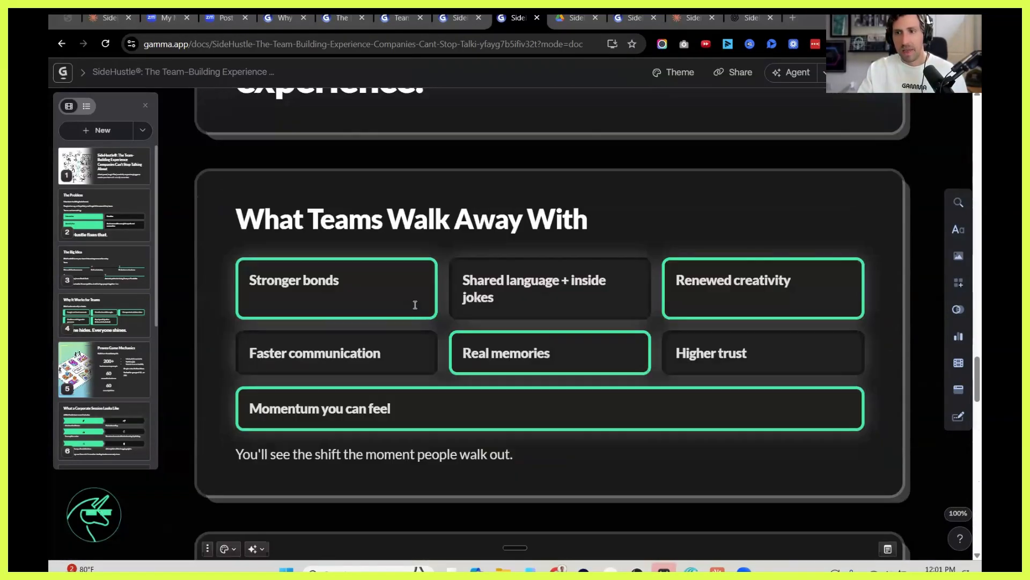
pyautogui.scroll(15, 336, 209)
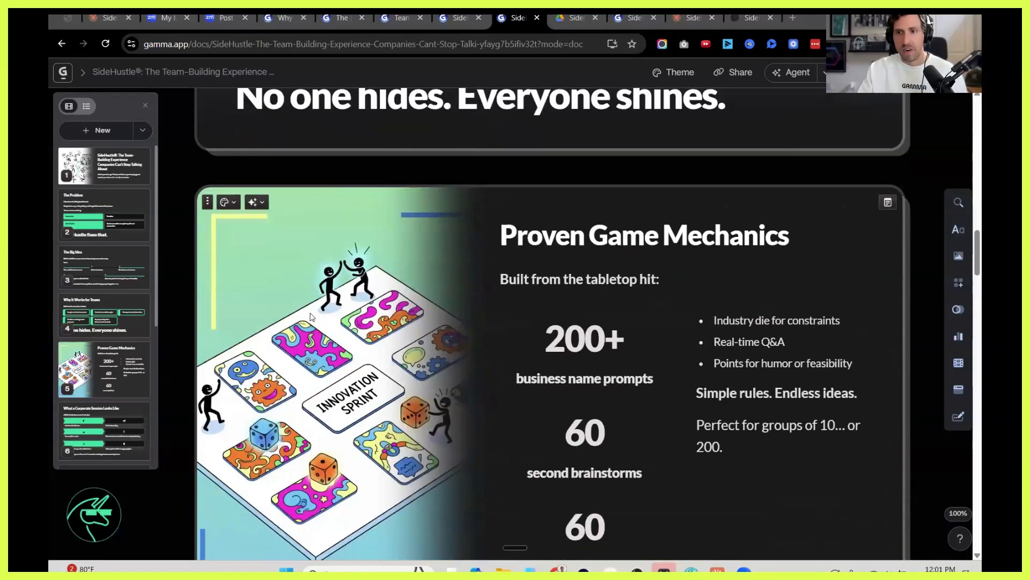
pyautogui.click(338, 296)
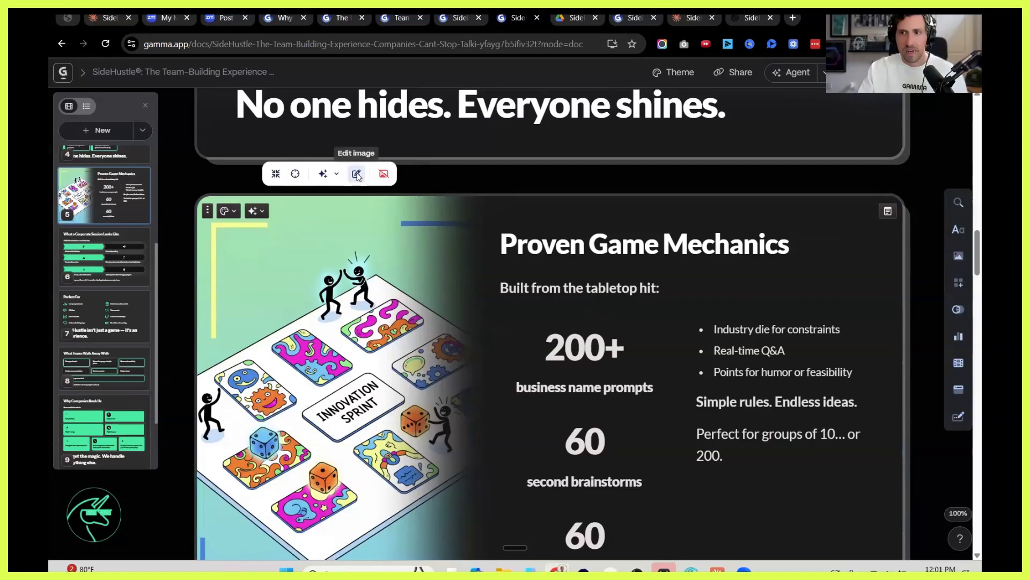
pyautogui.click(357, 174)
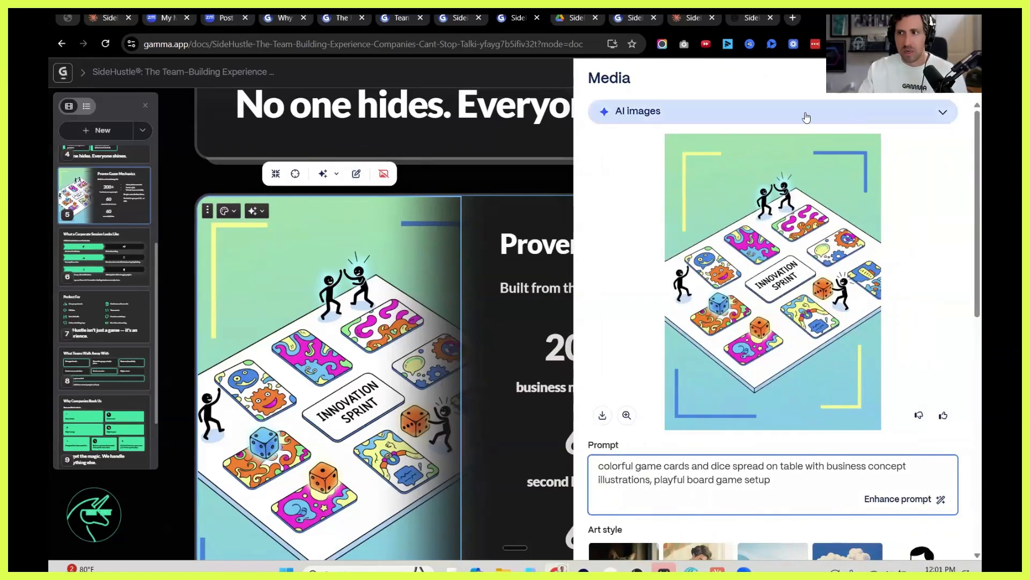
pyautogui.click(805, 115)
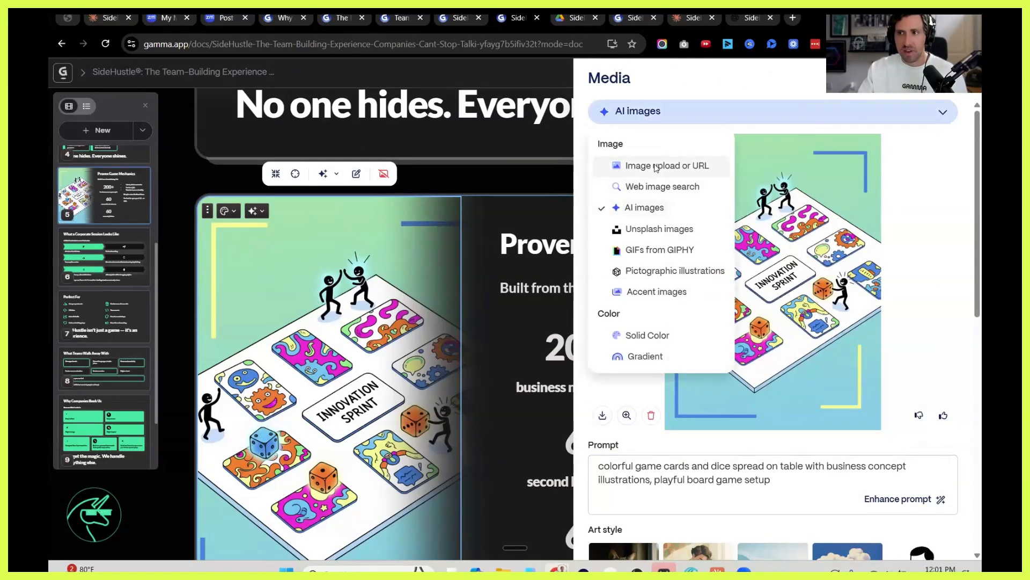
pyautogui.click(331, 276)
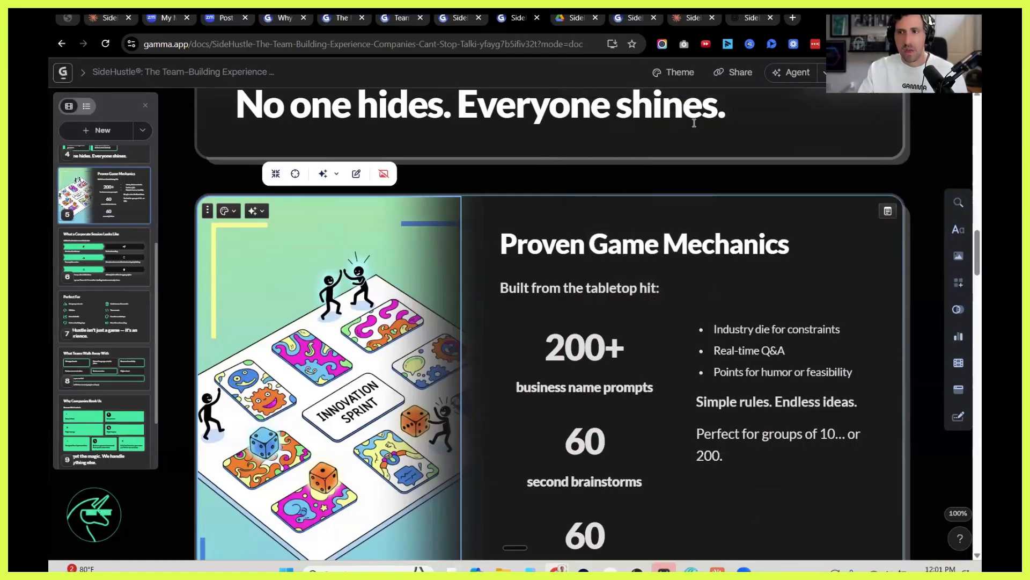
# Save a copy of the team-building presentation as a workspace template with "TEMPLATE 1 -" before its name, and open the template for editing.
pyautogui.click(65, 72)
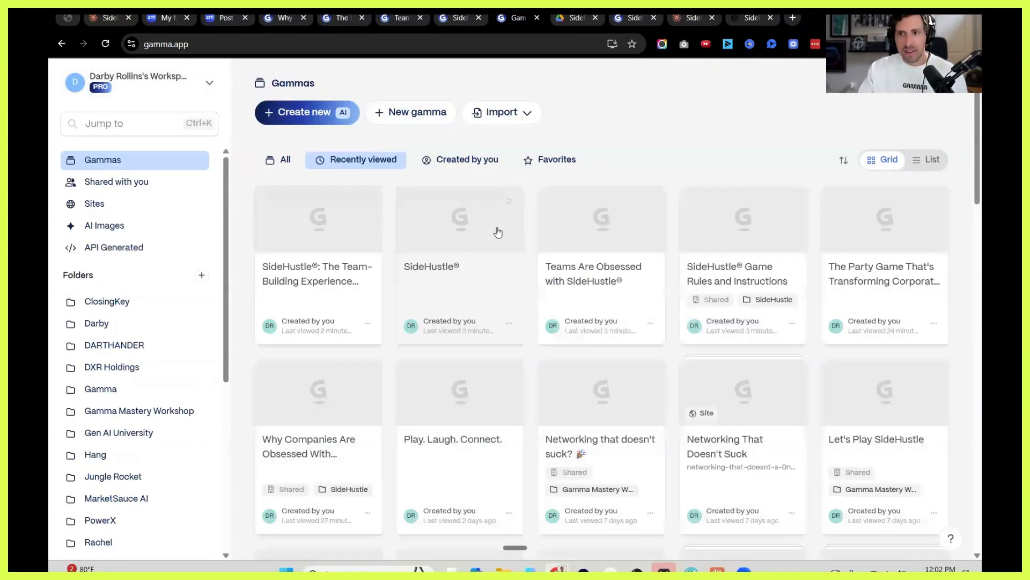
pyautogui.click(367, 323)
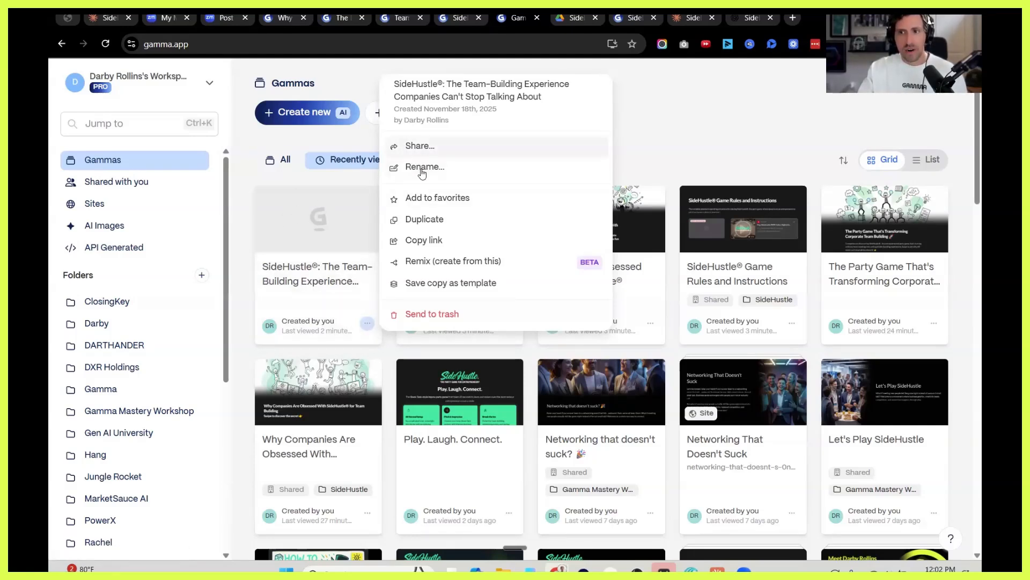
pyautogui.click(445, 284)
pyautogui.click(383, 388)
pyautogui.write('TEMPLATE 1 - SideHustle®: The Team-Building Experienc')
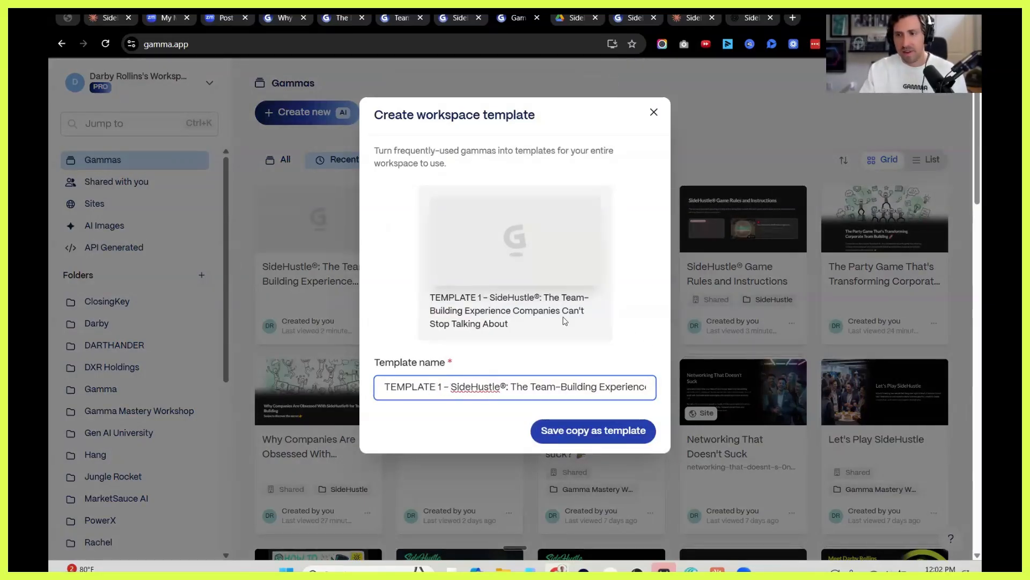
pyautogui.click(584, 431)
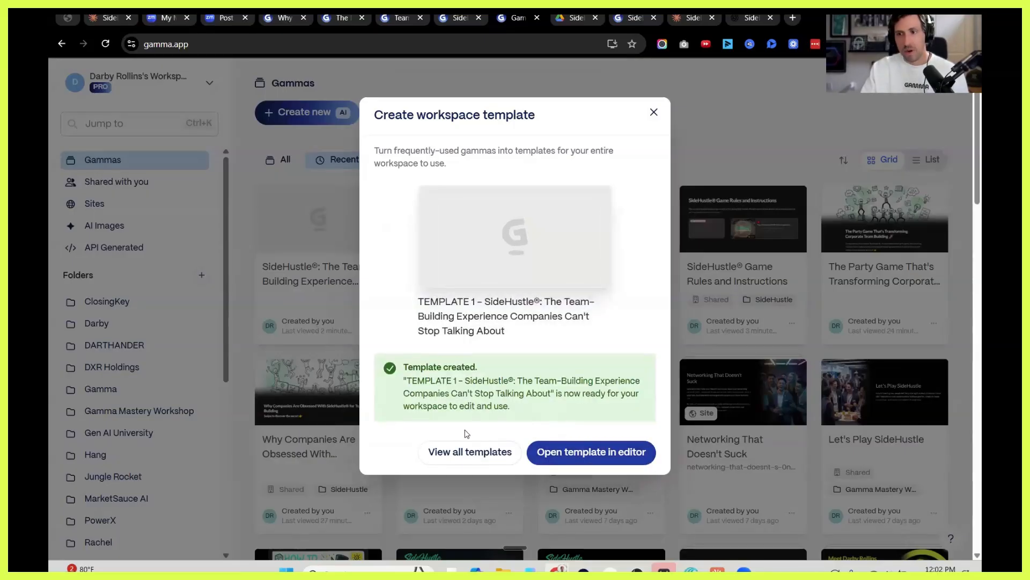
pyautogui.click(606, 452)
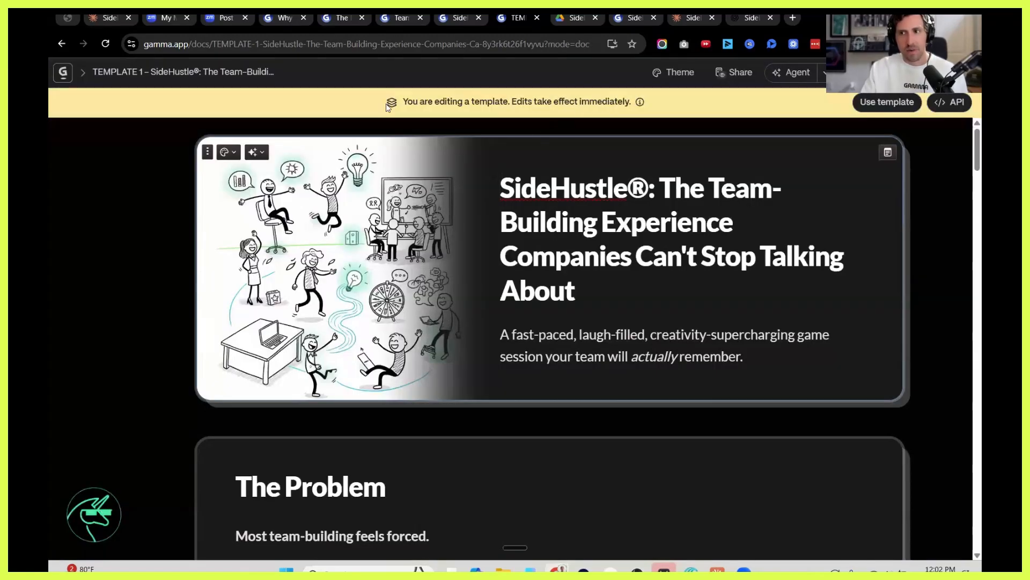
# Leave the template editor, open the workspace's custom templates and start remixing the "TEMPLATE 1 - SideHustle" team-building template.
pyautogui.click(63, 77)
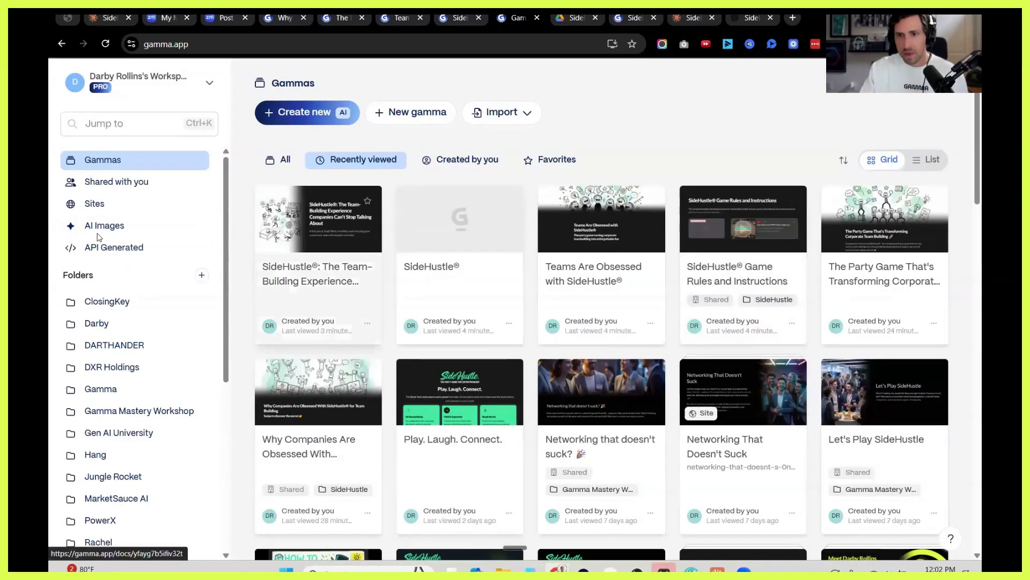
pyautogui.scroll(-5, 112, 343)
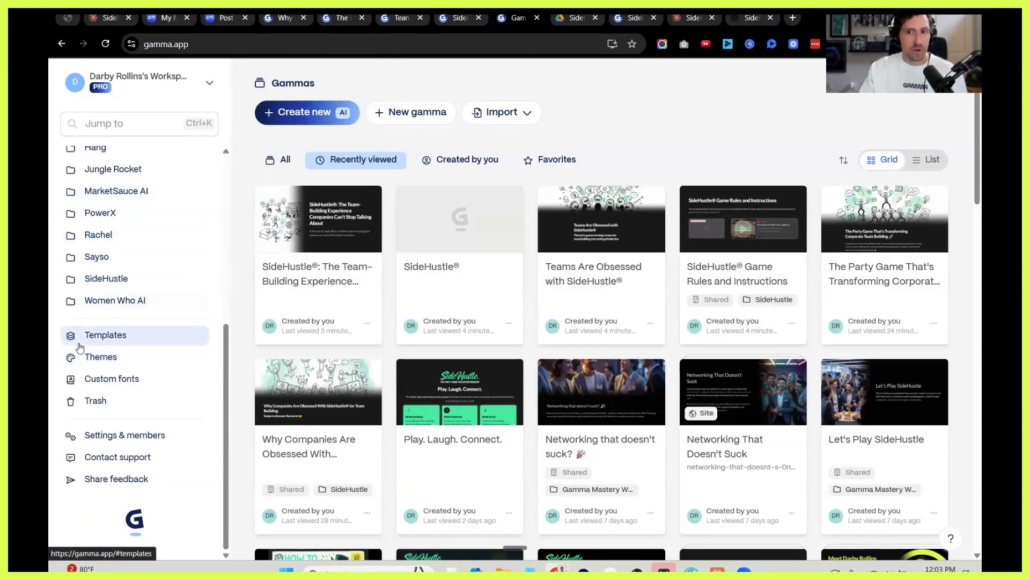
pyautogui.click(101, 340)
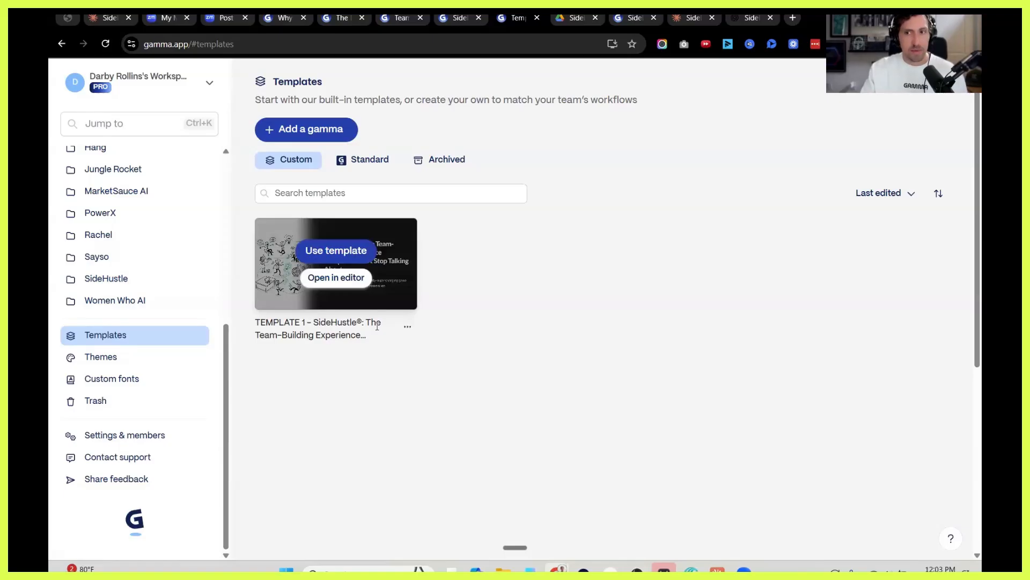
pyautogui.click(334, 251)
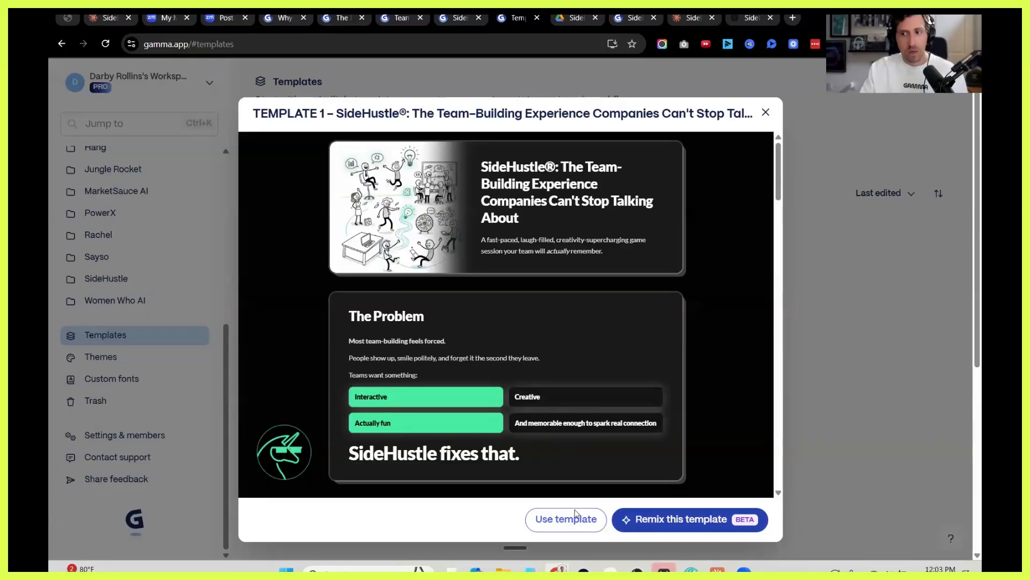
pyautogui.click(689, 519)
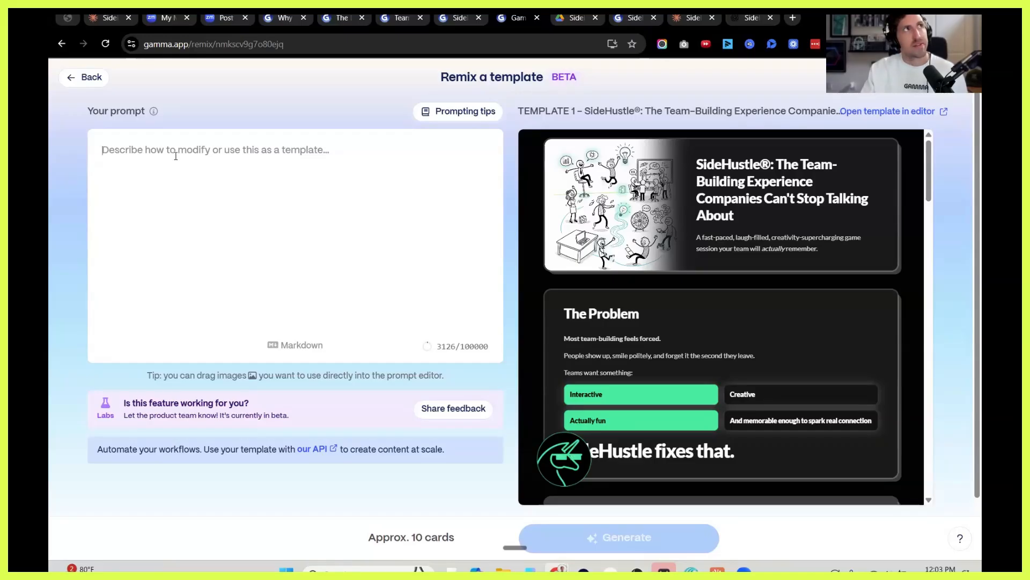
# Write a remix prompt for an event version inviting people to experience team-building SideHustle at the South by Southwest comedy show in March of 2026.
pyautogui.press('ctrl+super')
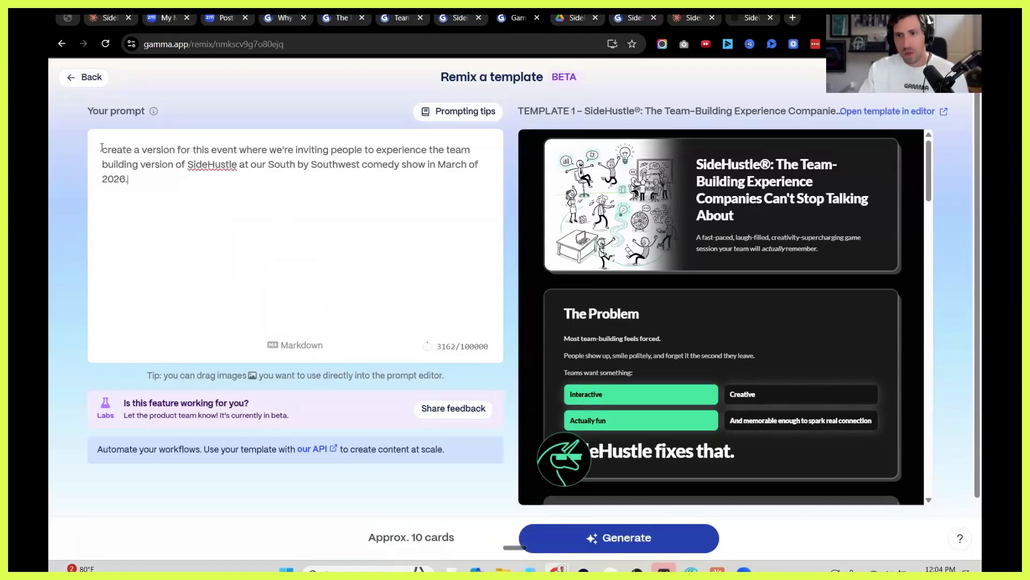
pyautogui.hotkey('ctrl', 'a')
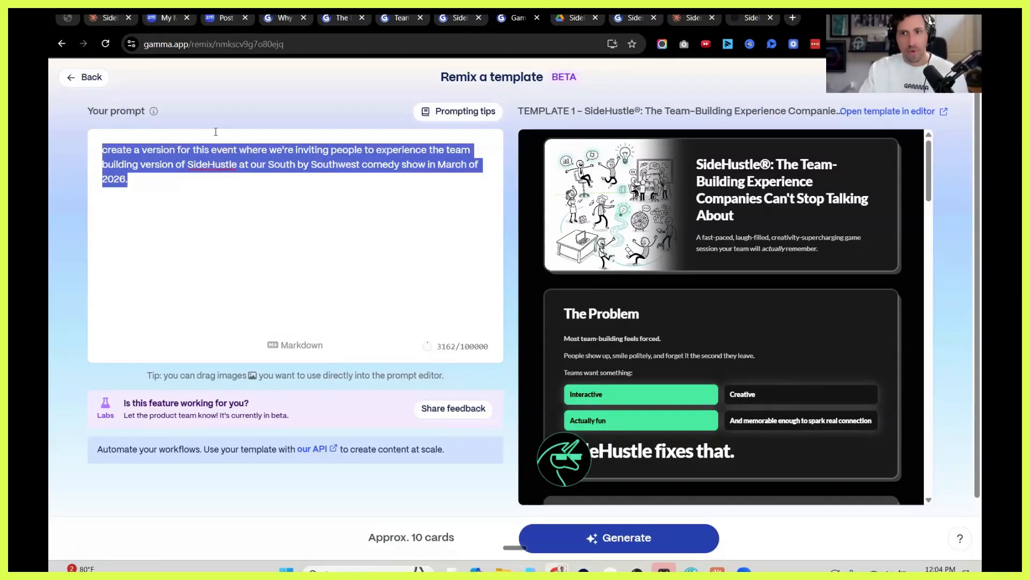
pyautogui.click(197, 184)
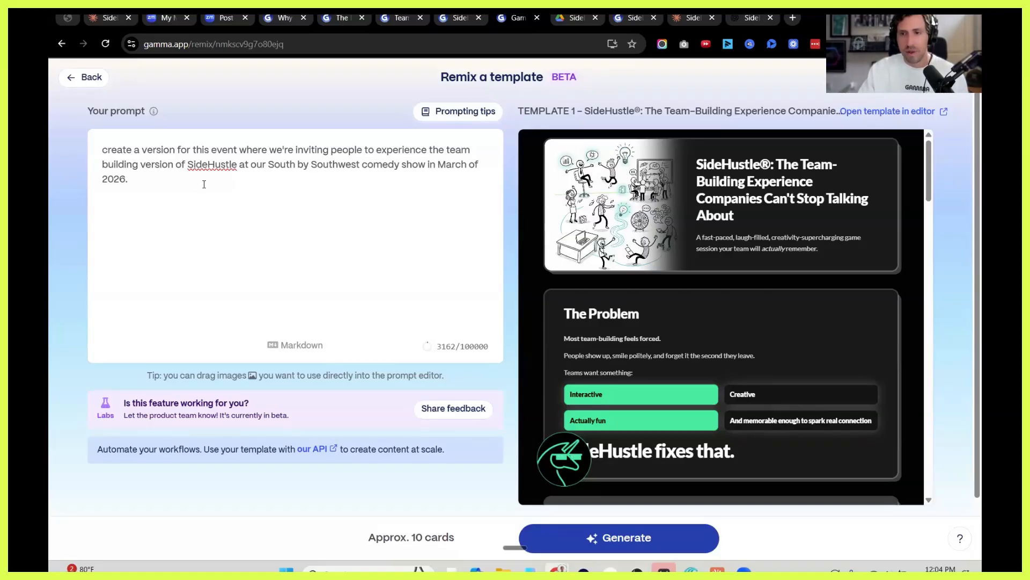
# Add to the prompt that Austin-based brands like Yeti be included as potential sponsors to collaborate with for a fun experience, and generate the deck.
pyautogui.click(198, 179)
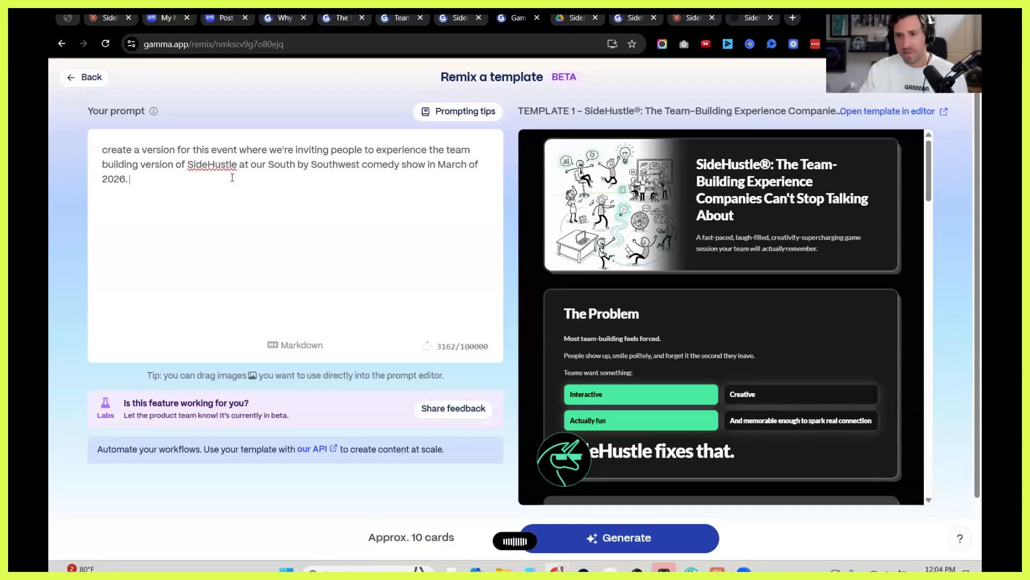
pyautogui.press('ctrl+super')
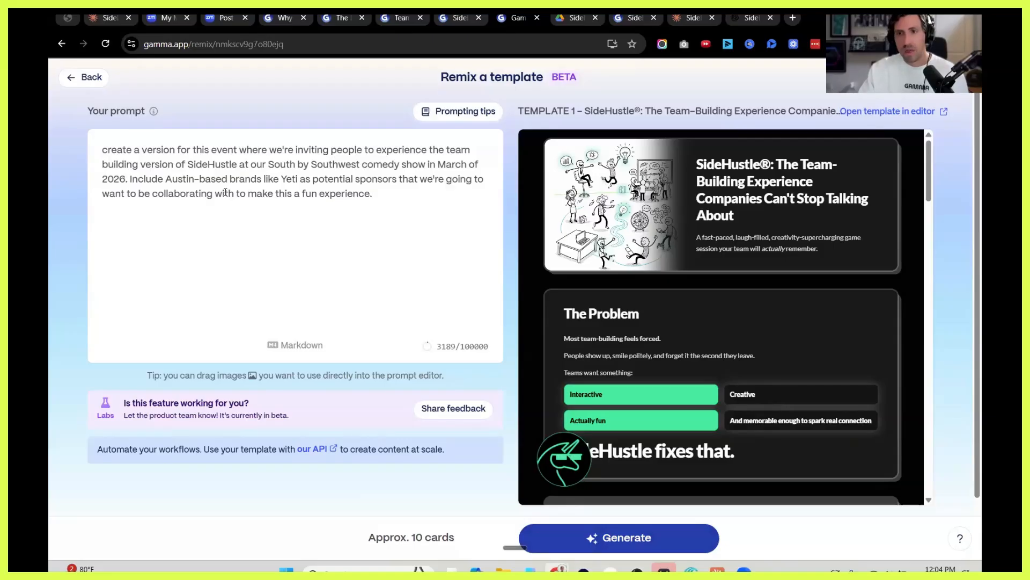
pyautogui.moveTo(131, 179); pyautogui.dragTo(415, 205)
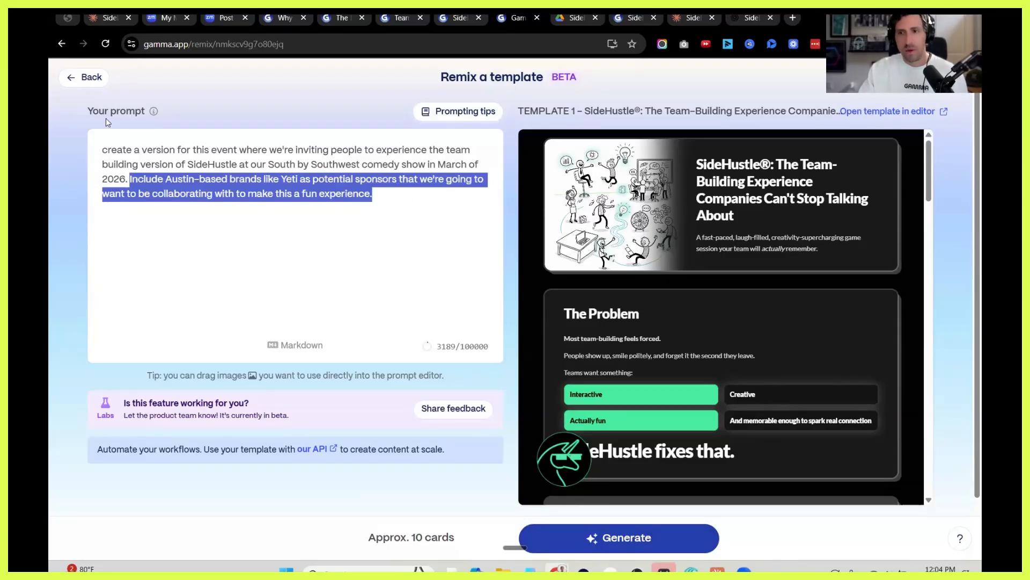
pyautogui.click(612, 543)
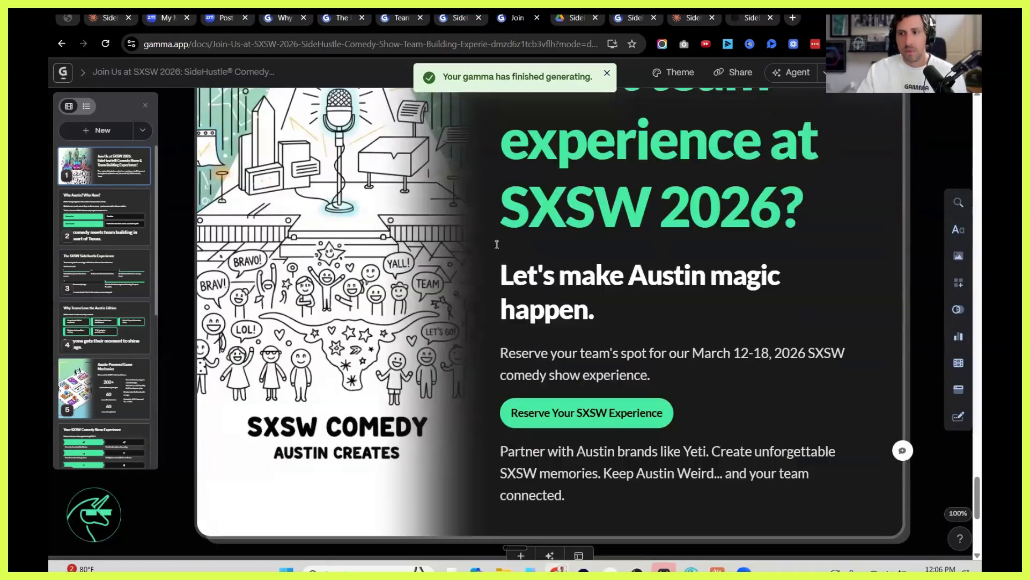
# Review the generated SXSW 2026 deck from its closing card back to the opening cards, and return to the templates overview.
pyautogui.scroll(6, 495, 243)
pyautogui.scroll(15, 534, 246)
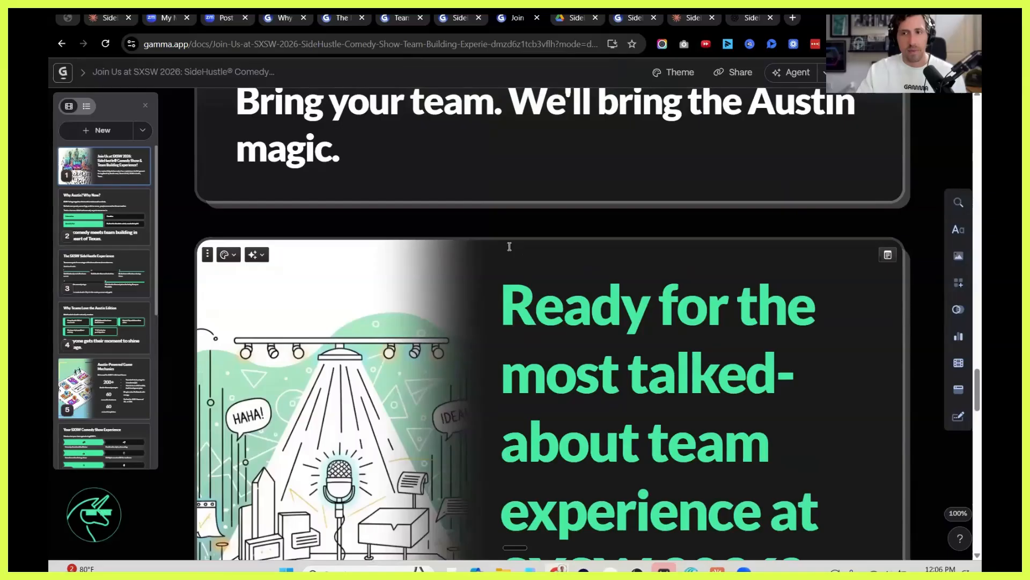
pyautogui.scroll(20, 509, 245)
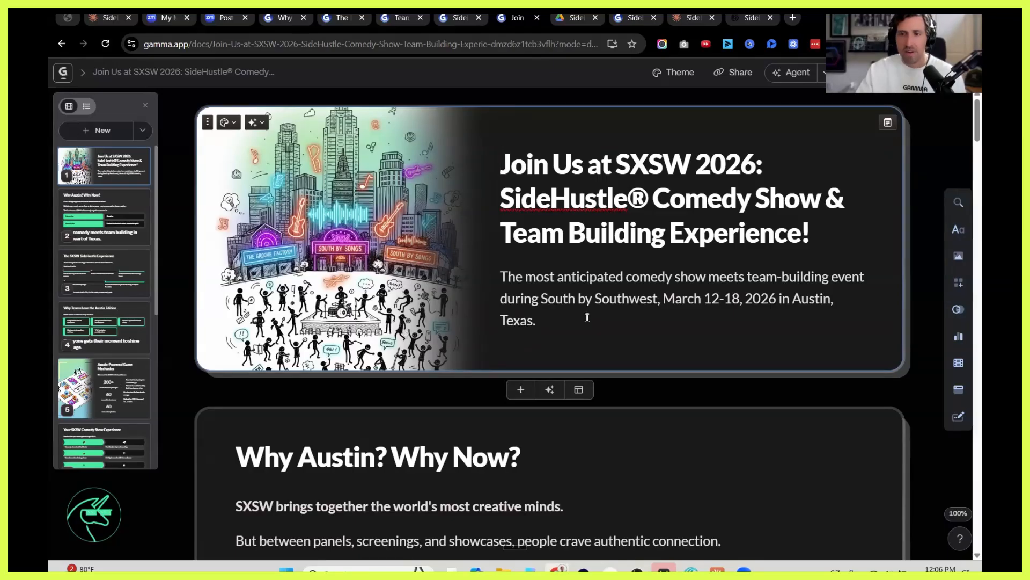
pyautogui.scroll(-9, 587, 317)
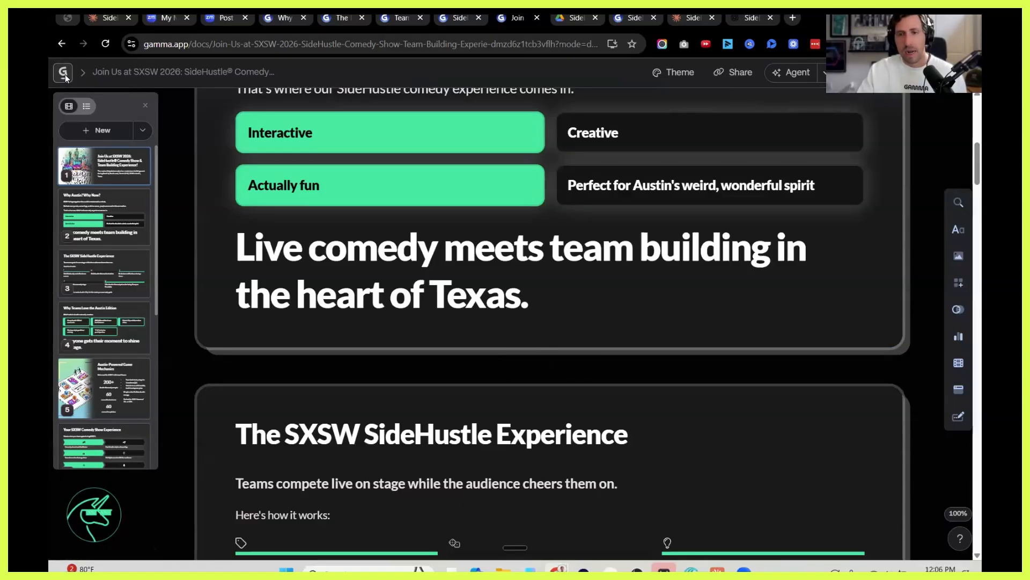
pyautogui.click(64, 73)
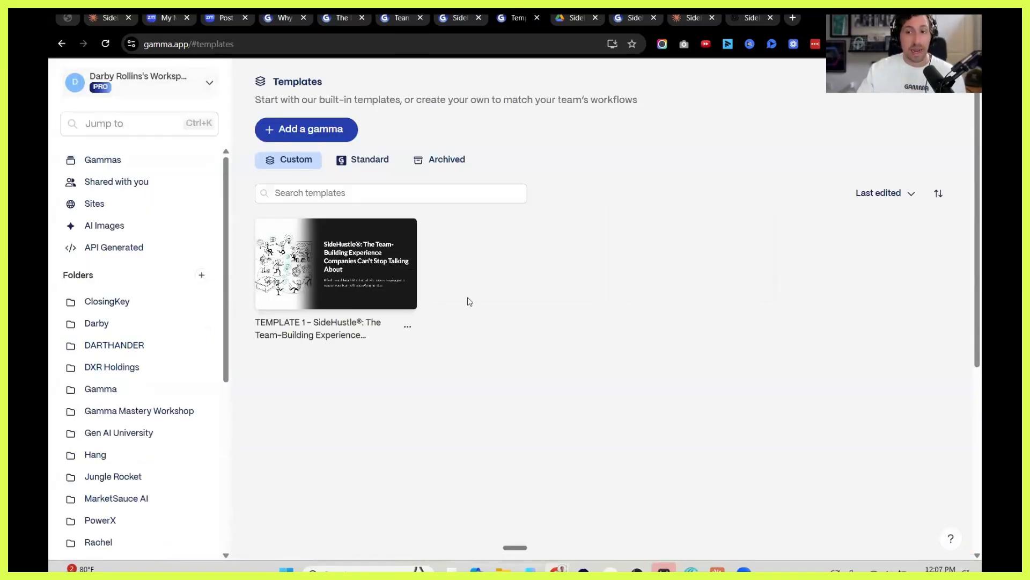